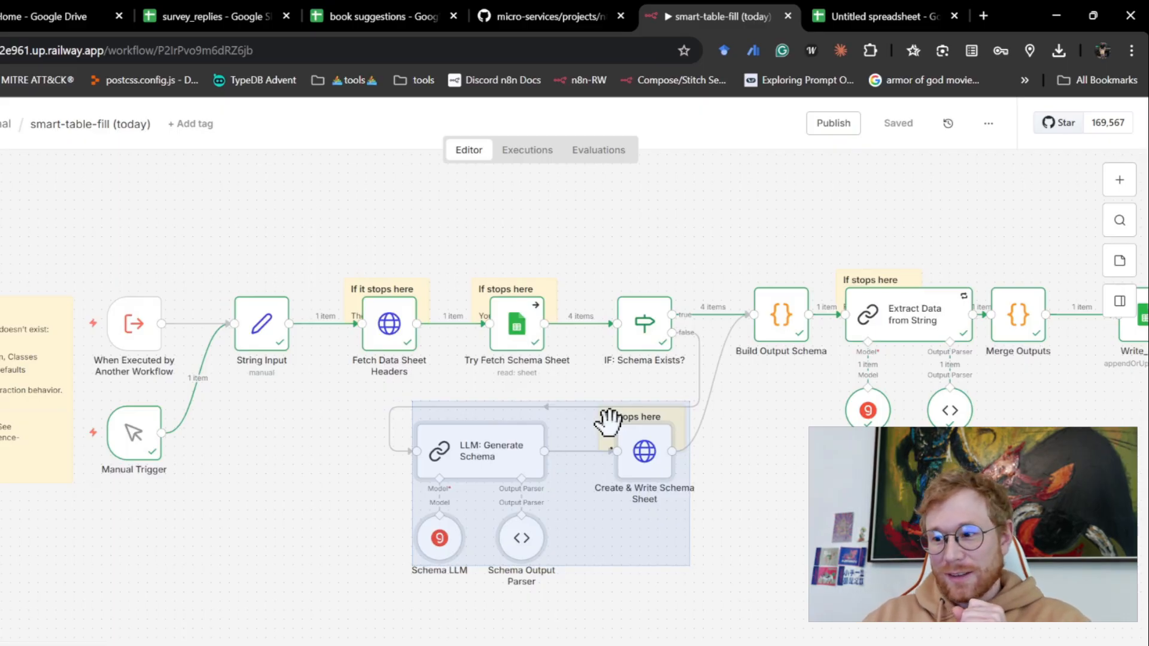
- Highlight the Fetch Data Sheet Headers and Try Fetch Schema Sheet nodes, followed by the String Input node, in the smart-table-fill workflow
{"action": "left_click", "coordinate": [719, 428]}
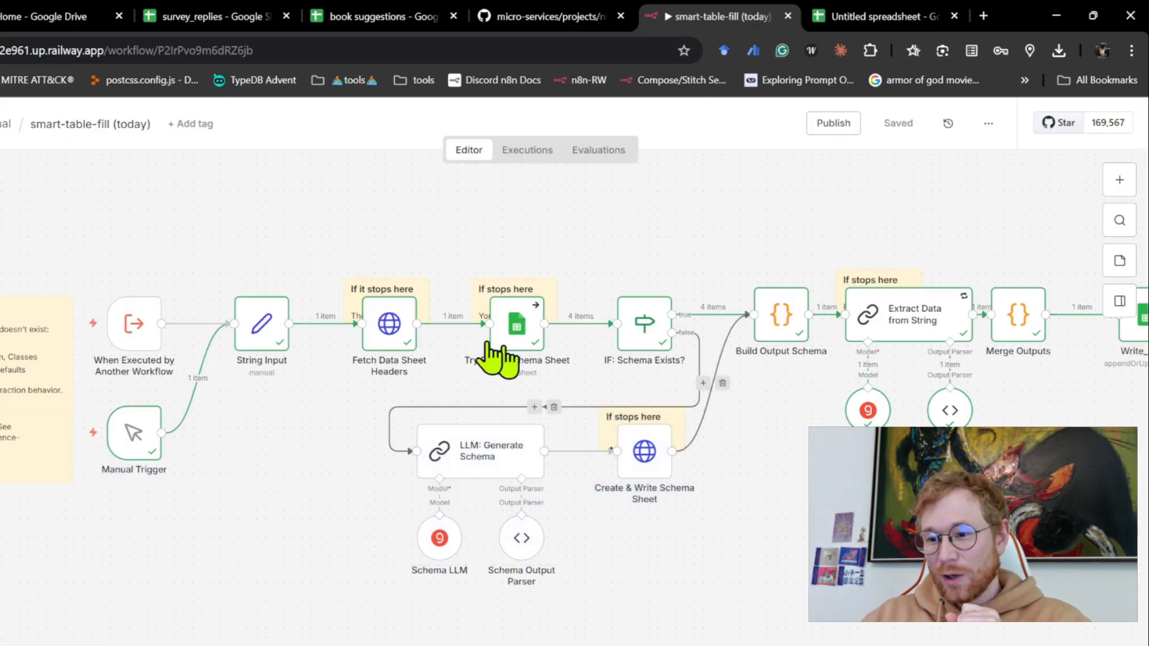
{"action": "left_click_drag", "start_coordinate": [330, 250], "coordinate": [565, 389]}
{"action": "left_click", "coordinate": [633, 170]}
{"action": "key", "text": "1"}
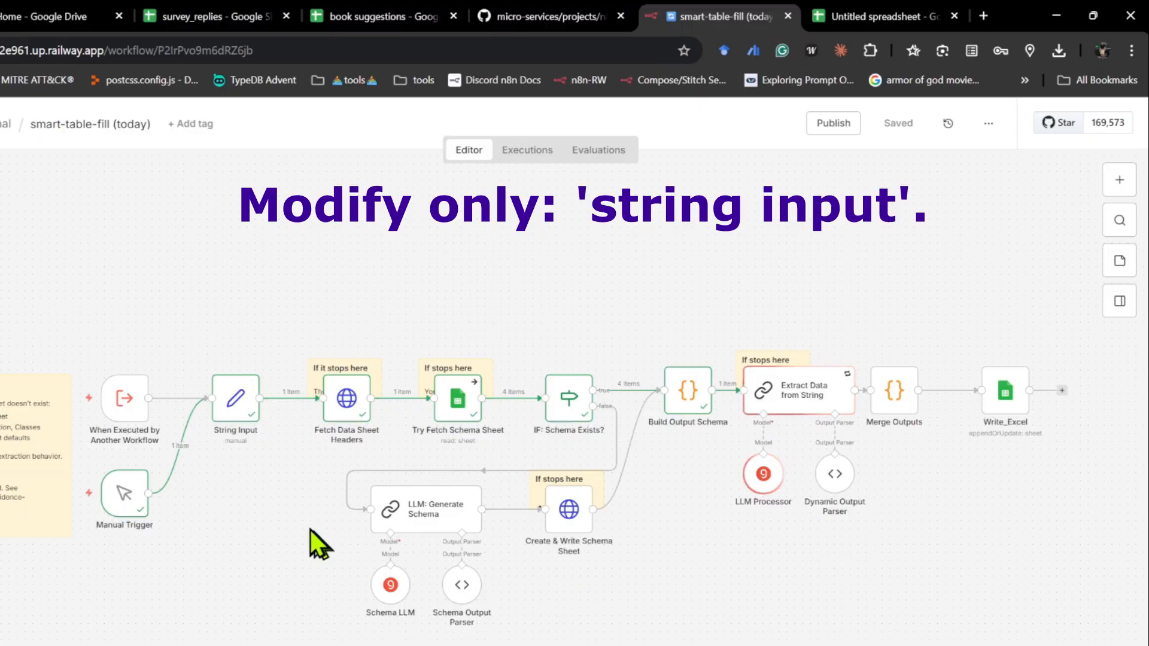
{"action": "left_click_drag", "start_coordinate": [285, 477], "coordinate": [187, 339]}
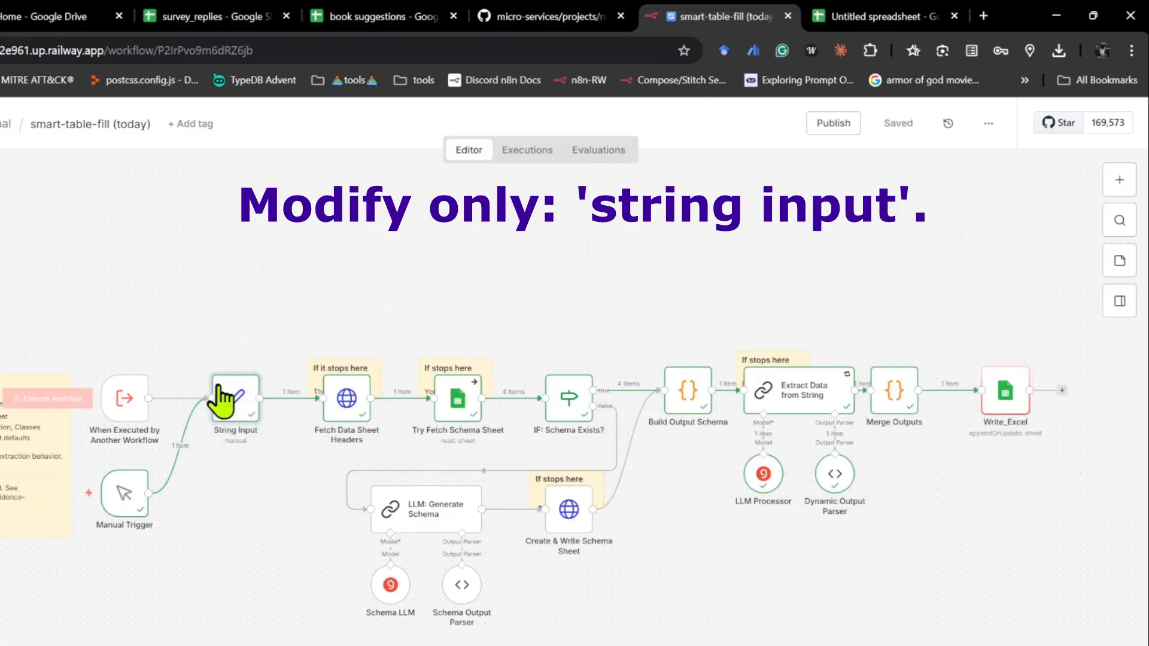
- Open the String Input node, review its full body_core text in the expanded expression editor, and return to the workflow canvas
{"action": "double_click", "coordinate": [239, 407]}
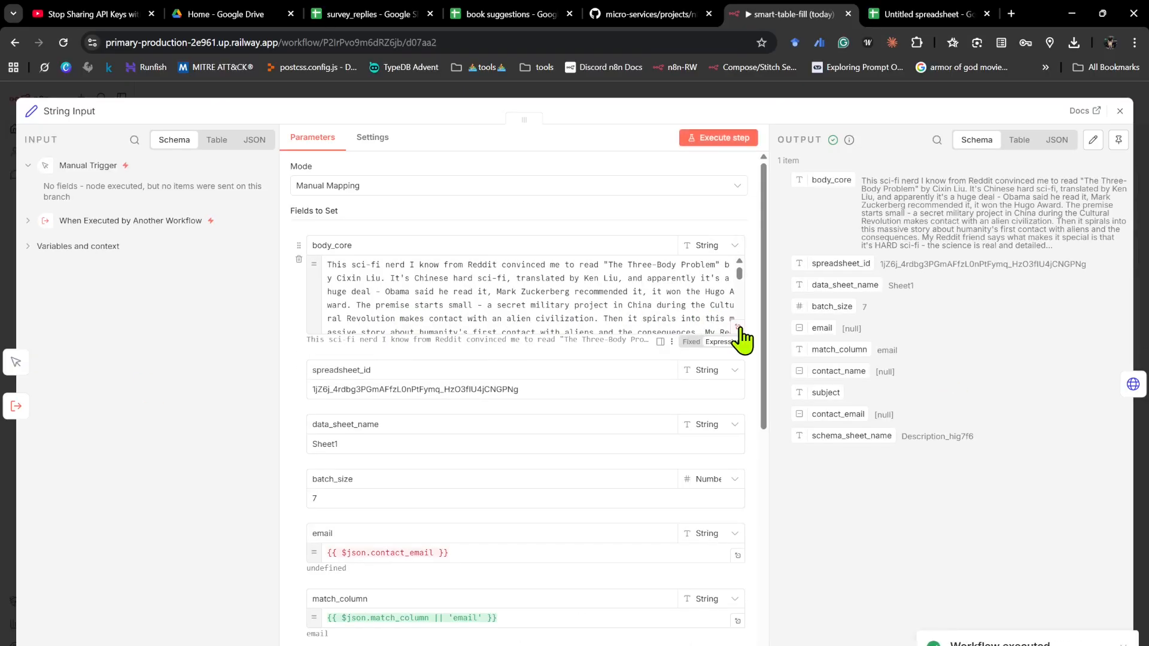
{"action": "left_click", "coordinate": [739, 329]}
{"action": "left_click_drag", "start_coordinate": [589, 416], "coordinate": [288, 176]}
{"action": "left_click", "coordinate": [382, 243]}
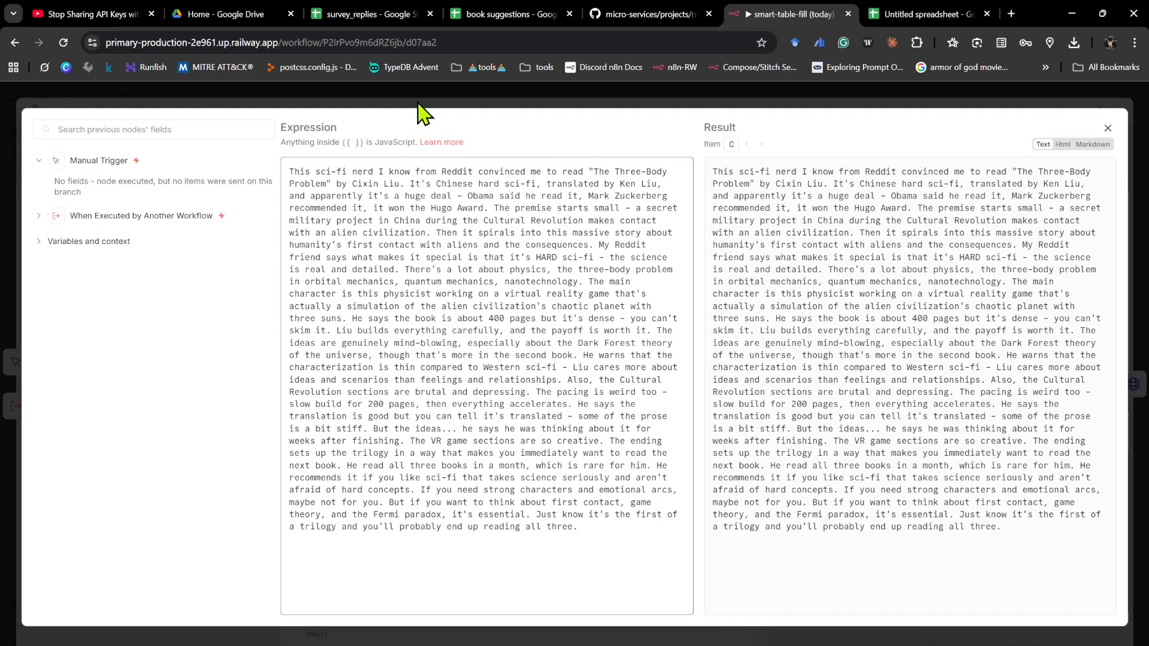
{"action": "left_click", "coordinate": [419, 105]}
{"action": "left_click", "coordinate": [428, 96]}
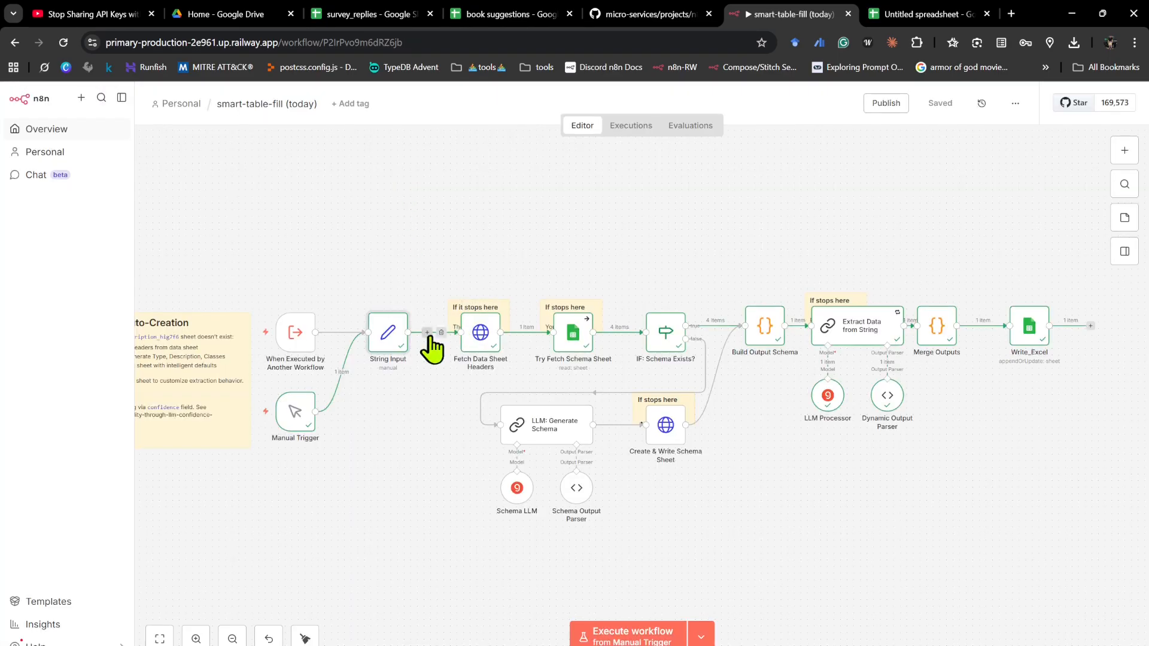
- Highlight the Extract Data from String node with its LLM Processor and Dynamic Output Parser, followed by the Write_Excel node
{"action": "left_click_drag", "start_coordinate": [923, 477], "coordinate": [803, 261]}
{"action": "scroll", "coordinate": [829, 398], "scroll_direction": "up", "scroll_amount": 3}
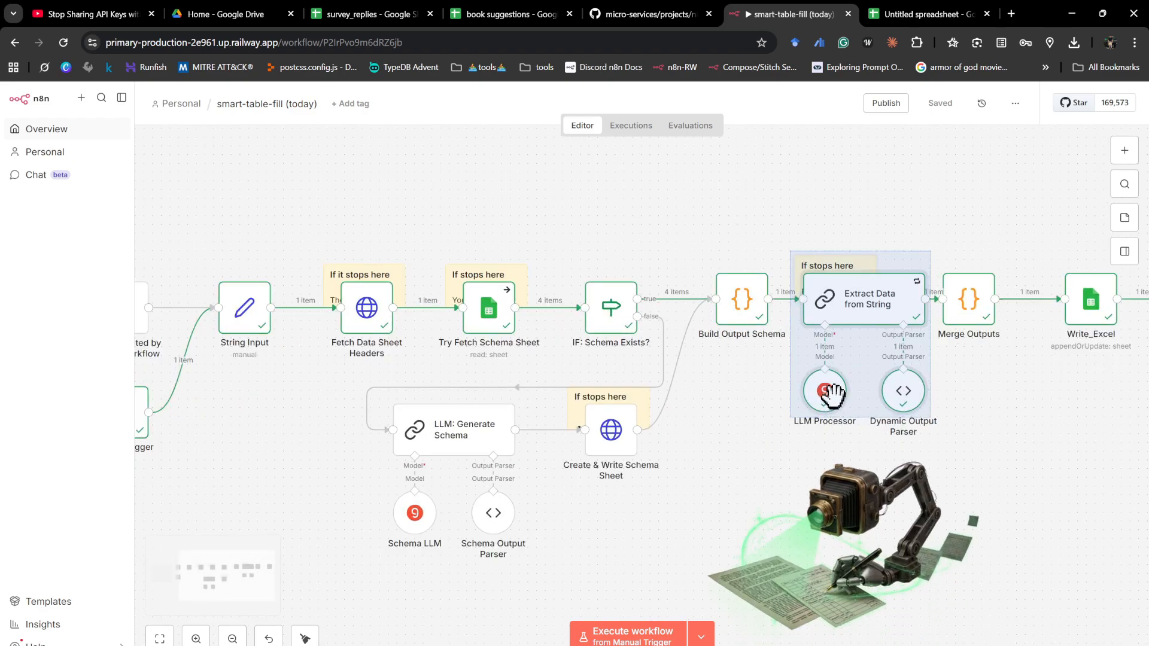
{"action": "scroll", "coordinate": [826, 394], "scroll_direction": "right", "scroll_amount": 2}
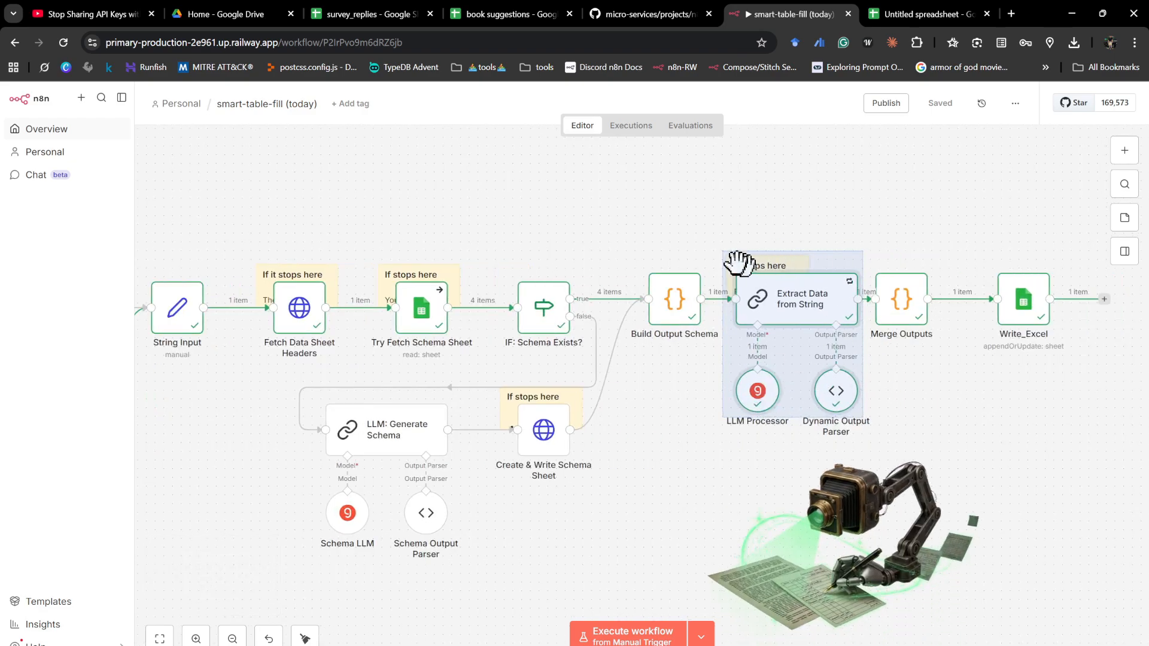
{"action": "left_click", "coordinate": [1022, 427]}
{"action": "left_click_drag", "start_coordinate": [1084, 400], "coordinate": [975, 240]}
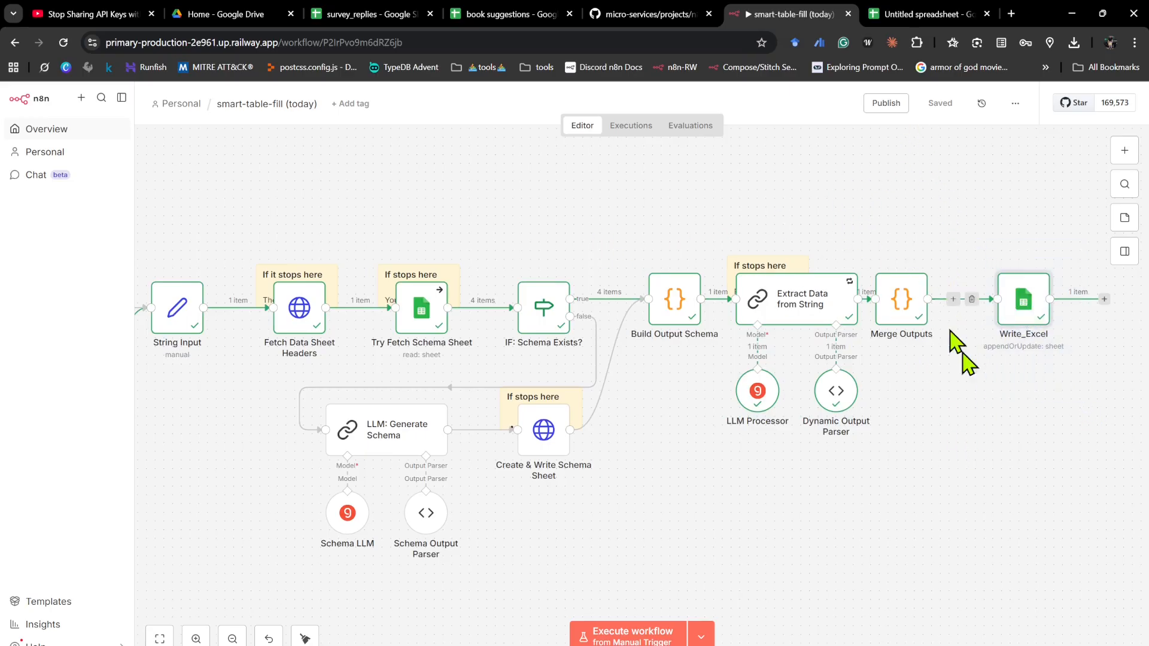
- Switch to the untitled Google Sheets spreadsheet and inspect the row written beneath the Title, Author, Topics and Page Count headers
{"action": "left_click", "coordinate": [908, 17]}
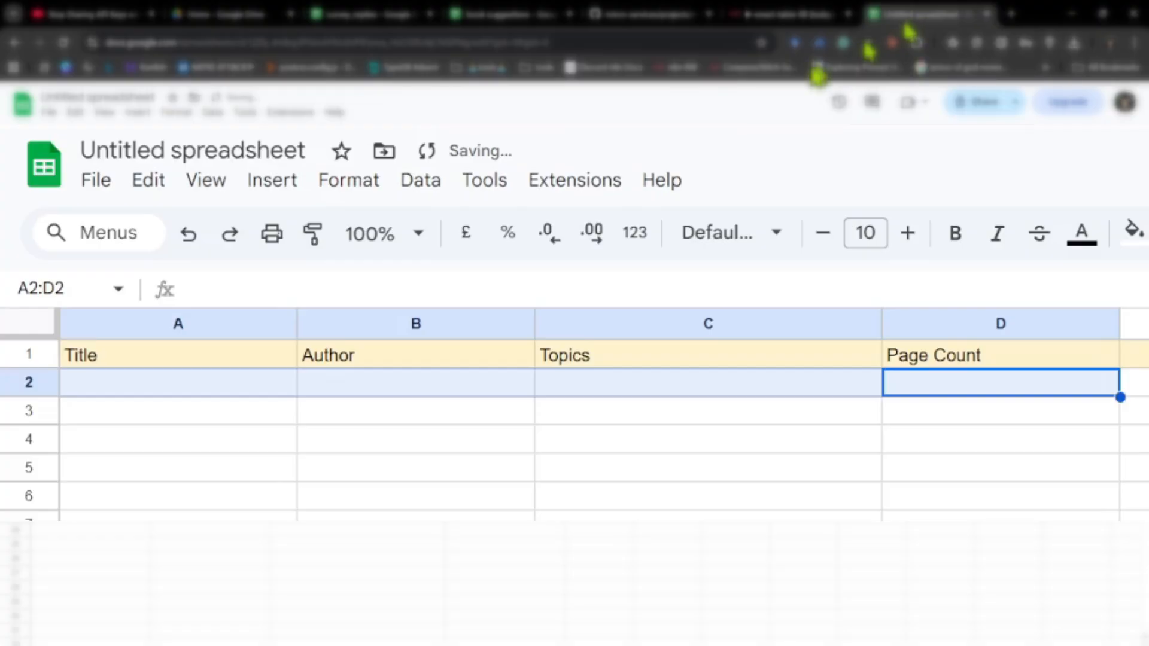
{"action": "left_click", "coordinate": [278, 241]}
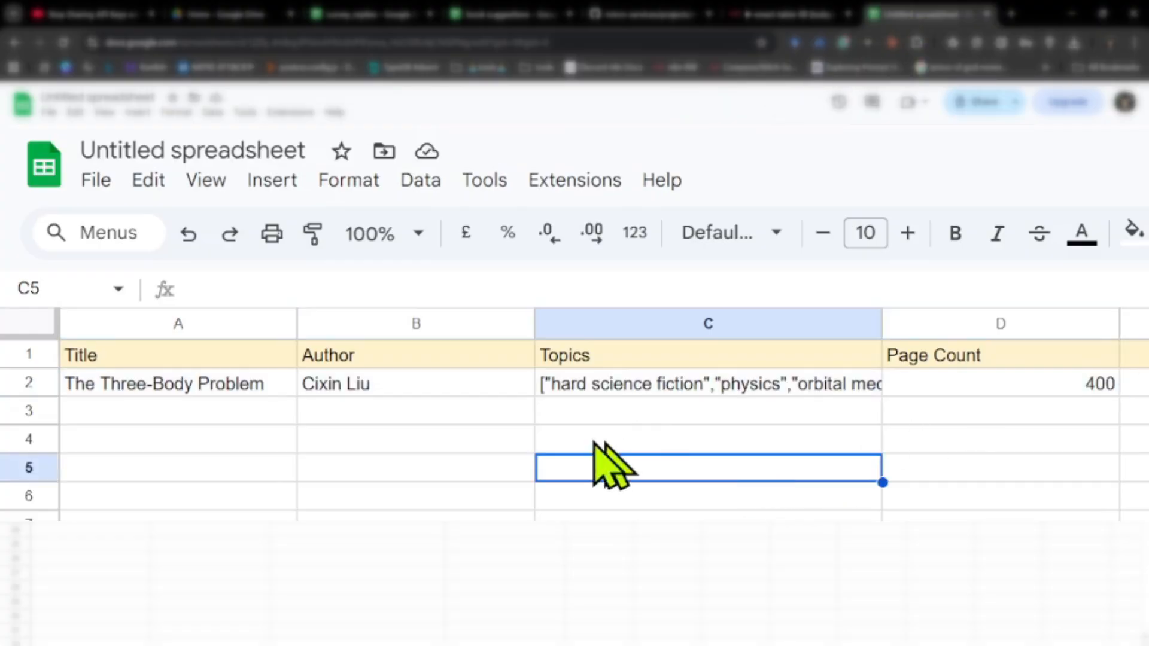
{"action": "left_click", "coordinate": [90, 411]}
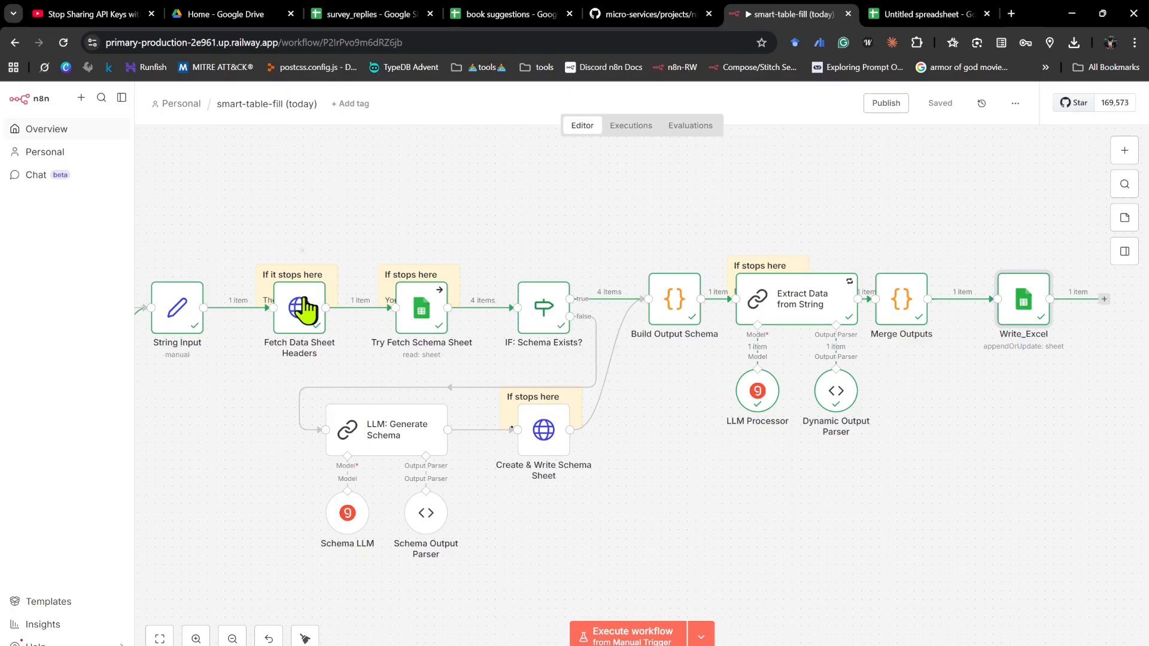
- Return to n8n and run the smart-table-fill workflow from its Manual Trigger
{"action": "scroll", "coordinate": [282, 268], "scroll_direction": "down", "scroll_amount": 2}
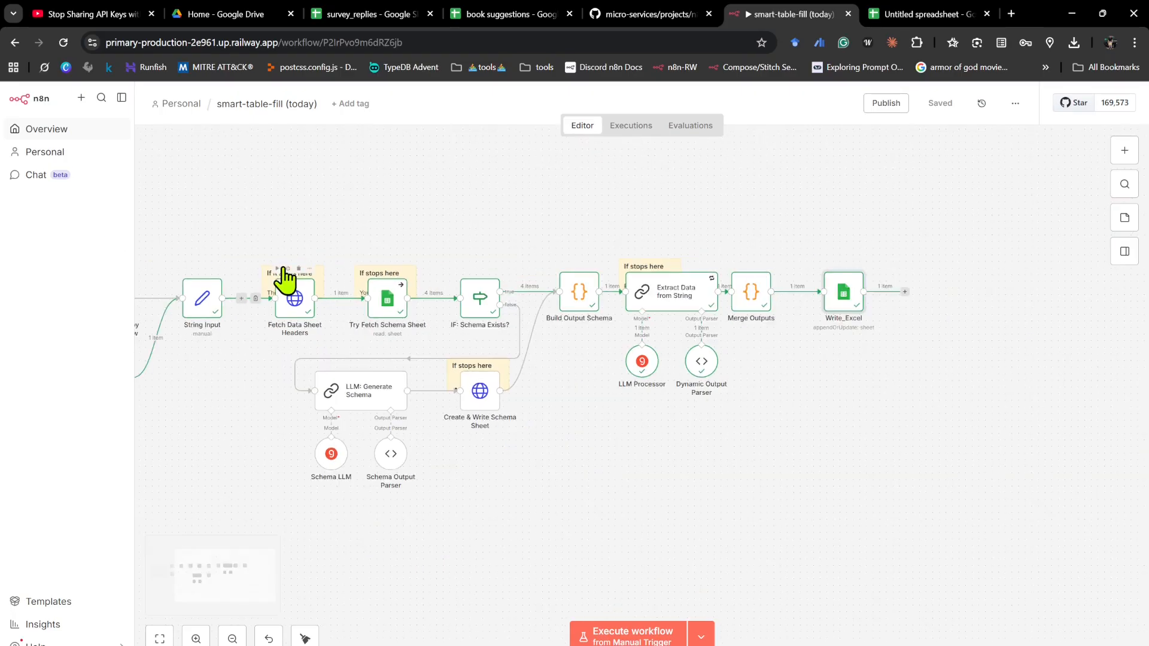
{"action": "scroll", "coordinate": [302, 283], "scroll_direction": "left", "scroll_amount": 4}
{"action": "mouse_move", "coordinate": [226, 388]}
{"action": "left_click", "coordinate": [194, 379]}
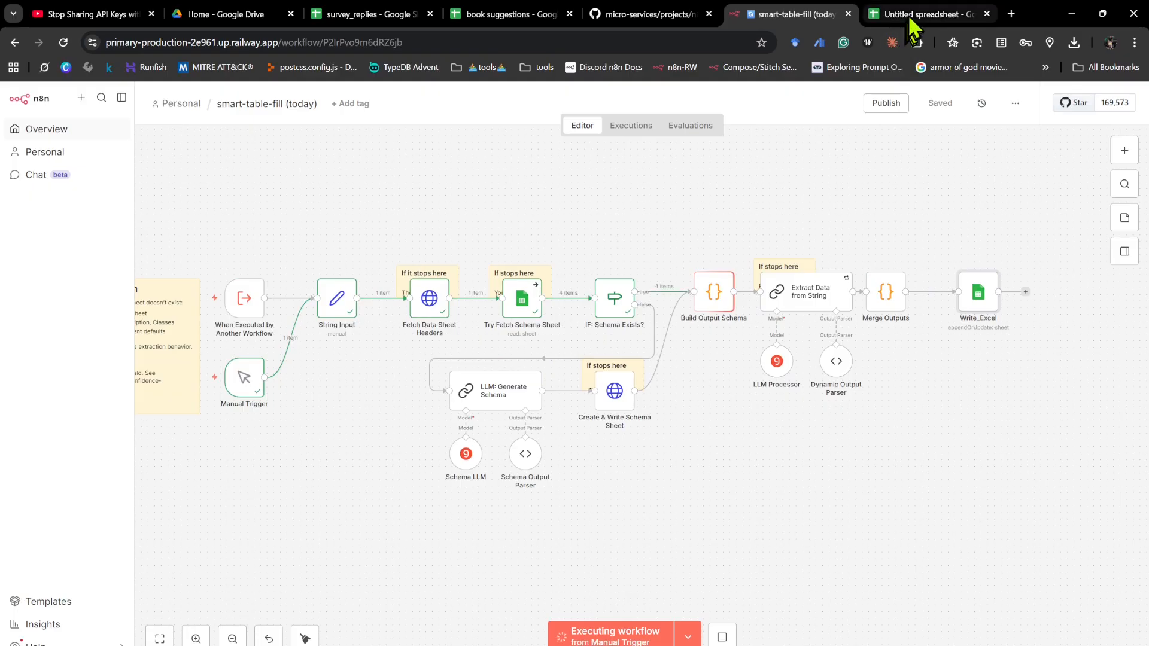
{"action": "mouse_move", "coordinate": [910, 18]}
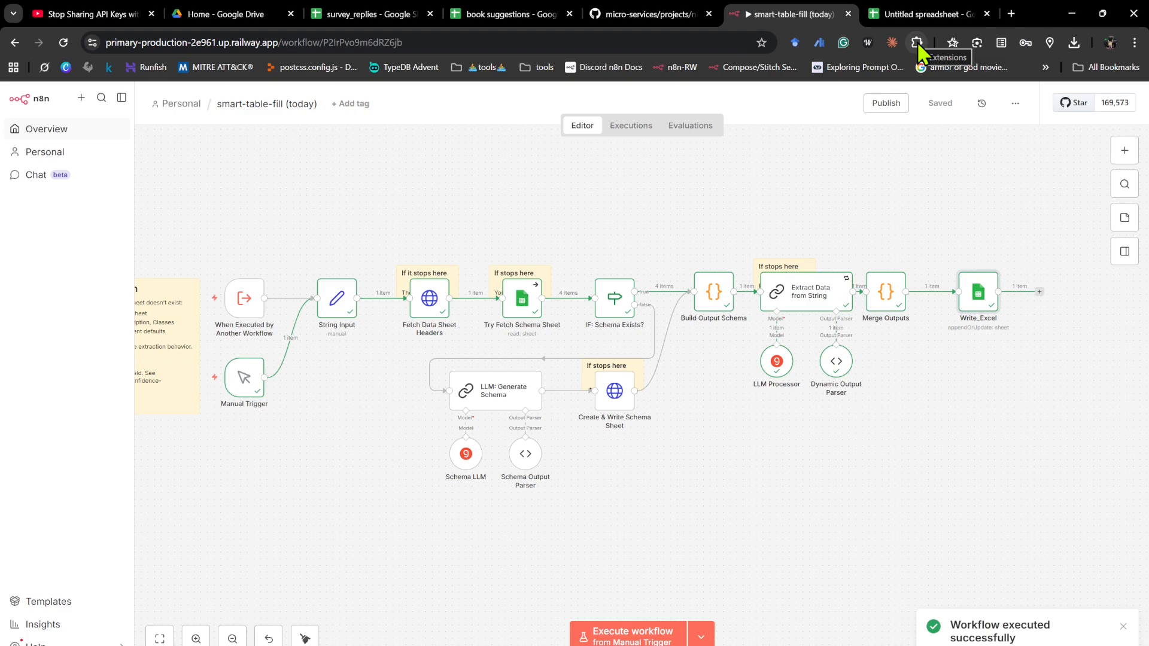
- Switch to the Smart Table Fill README on GitHub and examine its title and workflow preview
{"action": "left_click", "coordinate": [625, 18]}
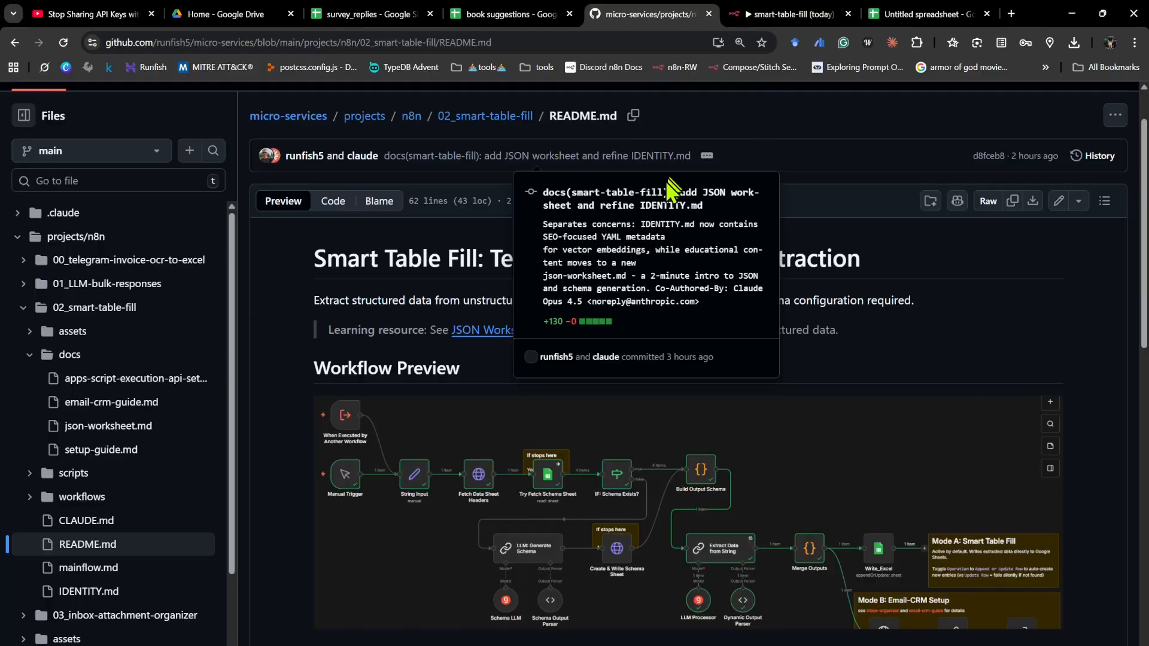
{"action": "left_click_drag", "start_coordinate": [317, 260], "coordinate": [862, 260]}
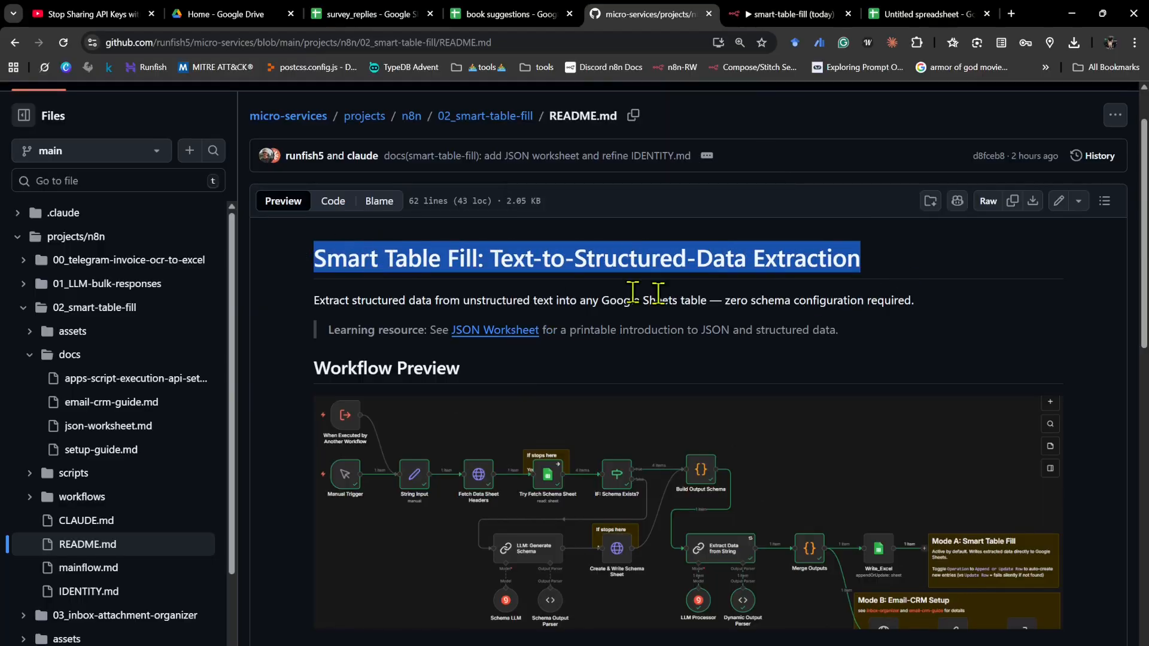
{"action": "key", "text": "ctrl+minus"}
{"action": "scroll", "coordinate": [642, 274], "scroll_direction": "down", "scroll_amount": 1}
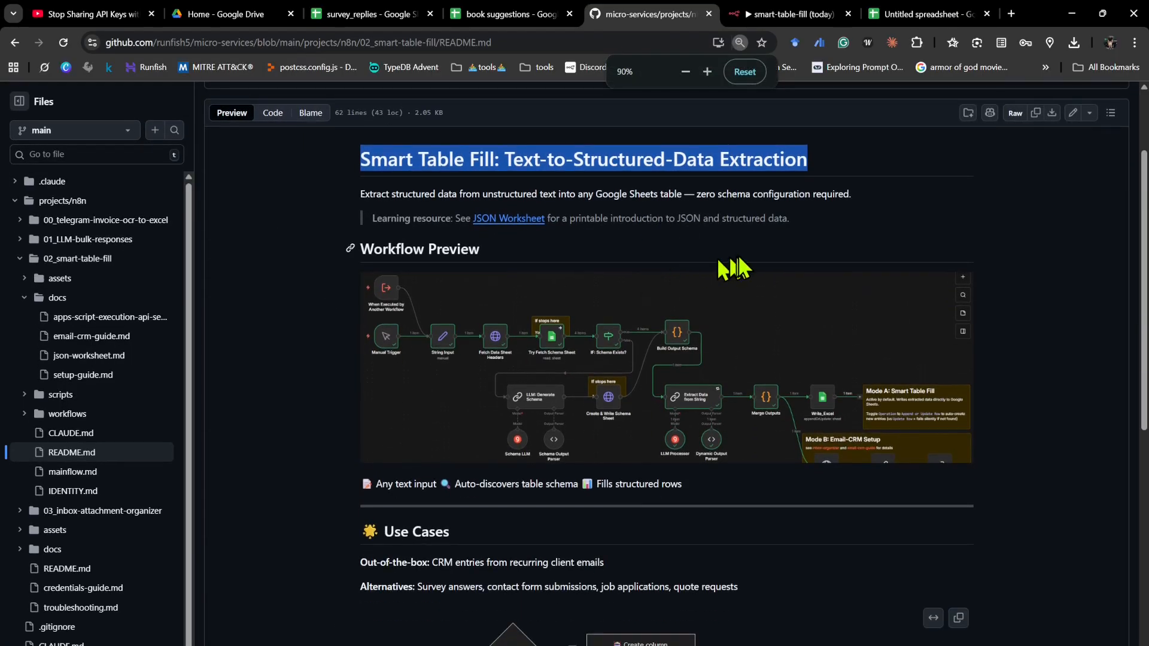
{"action": "left_click", "coordinate": [843, 224]}
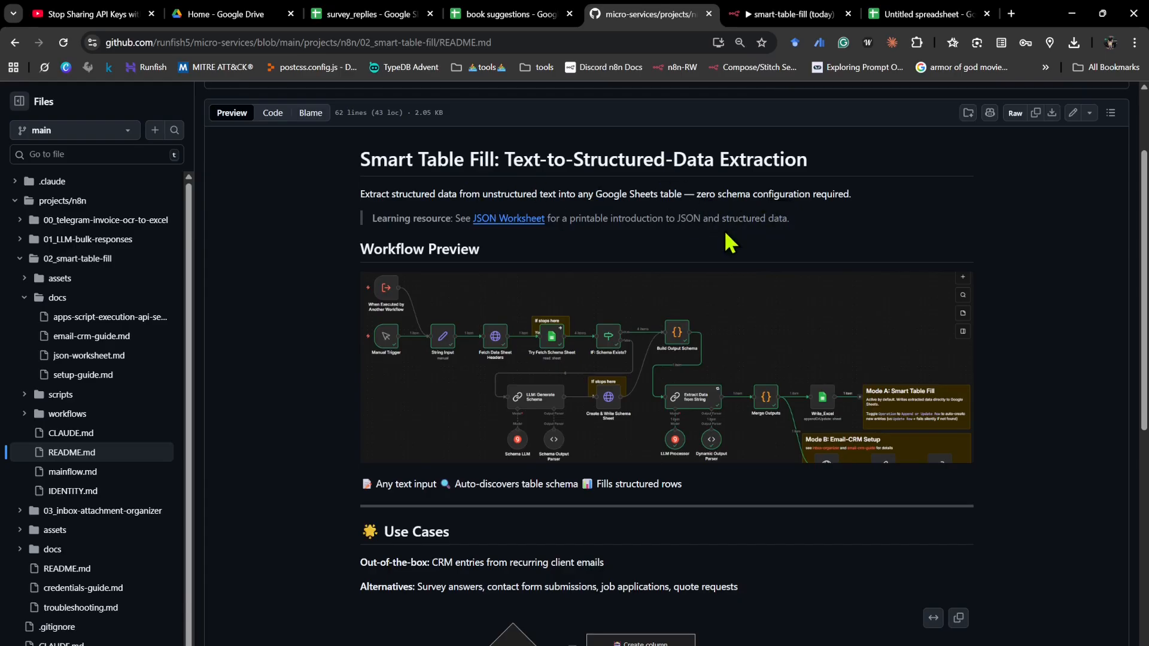
- Read the README's Use Cases section, highlighting the survey answers and quote requests alternatives
{"action": "scroll", "coordinate": [733, 243], "scroll_direction": "down", "scroll_amount": 1}
{"action": "scroll", "coordinate": [820, 323], "scroll_direction": "down", "scroll_amount": 2}
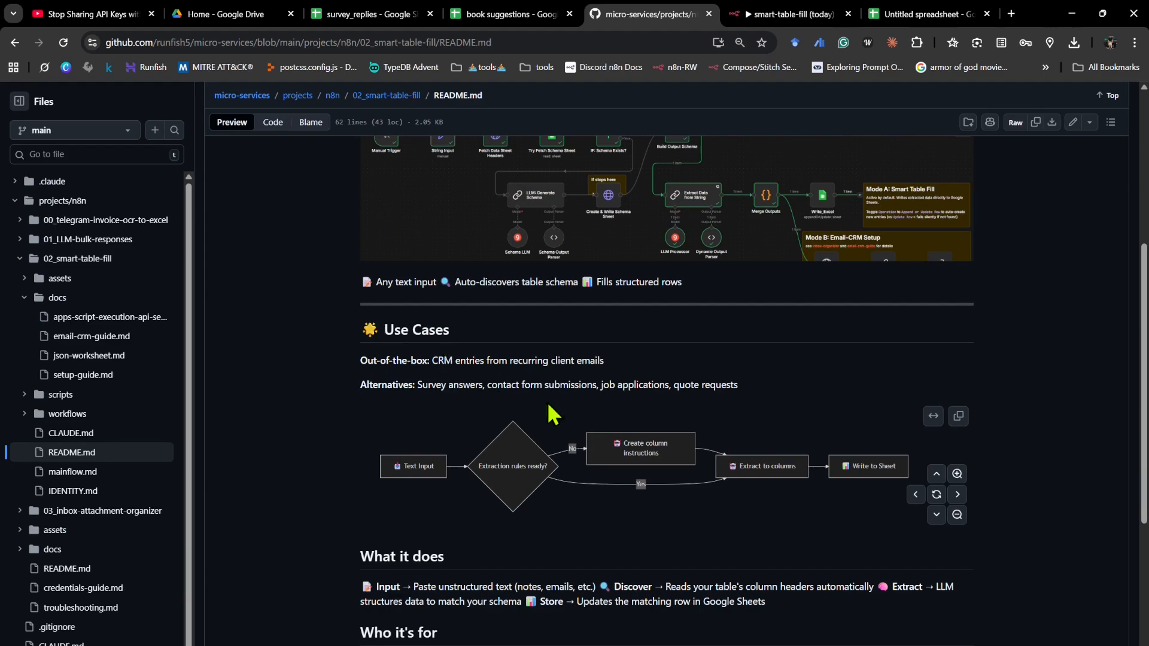
{"action": "scroll", "coordinate": [478, 383], "scroll_direction": "down", "scroll_amount": 1}
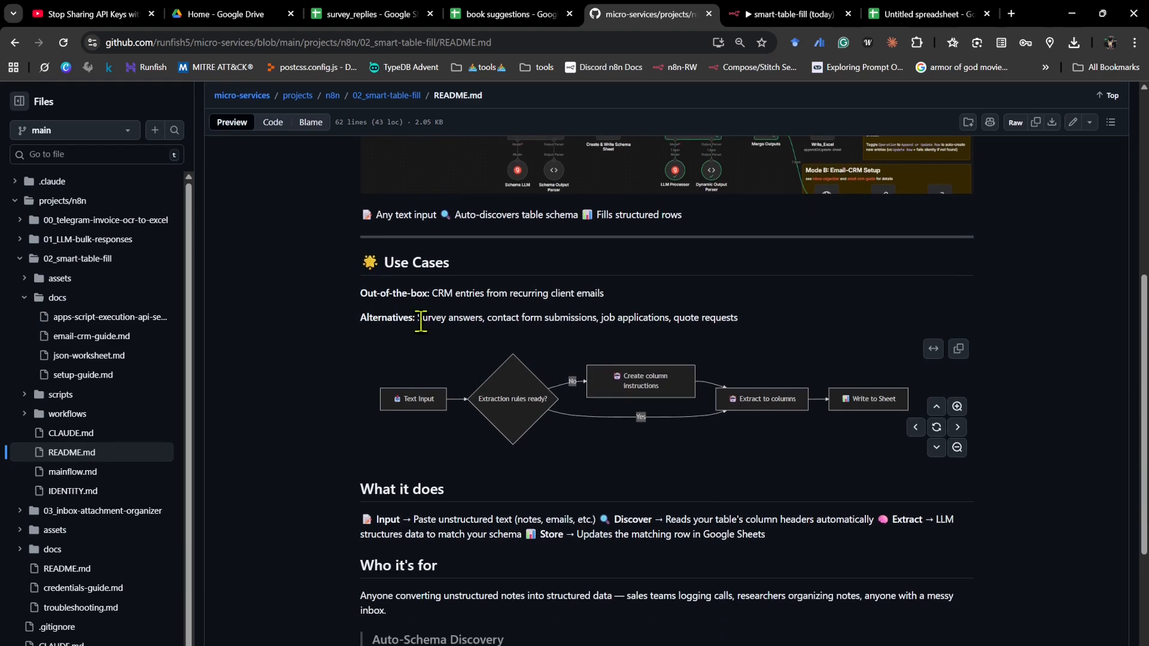
{"action": "left_click_drag", "start_coordinate": [423, 318], "coordinate": [495, 320]}
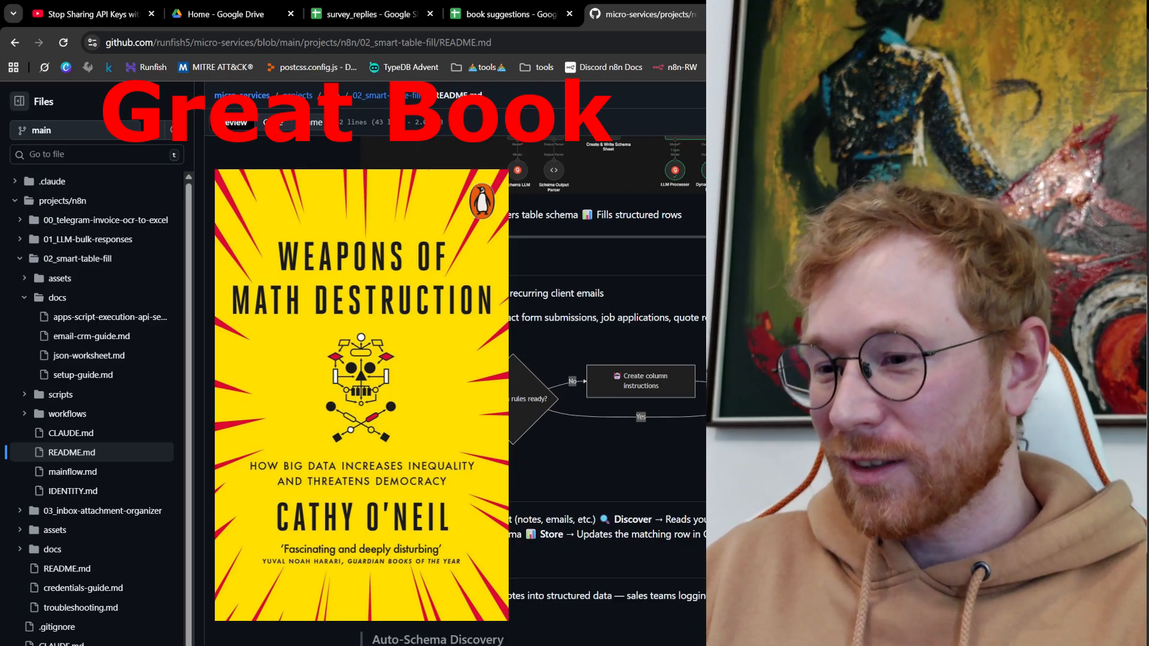
{"action": "left_click_drag", "start_coordinate": [739, 318], "coordinate": [673, 317]}
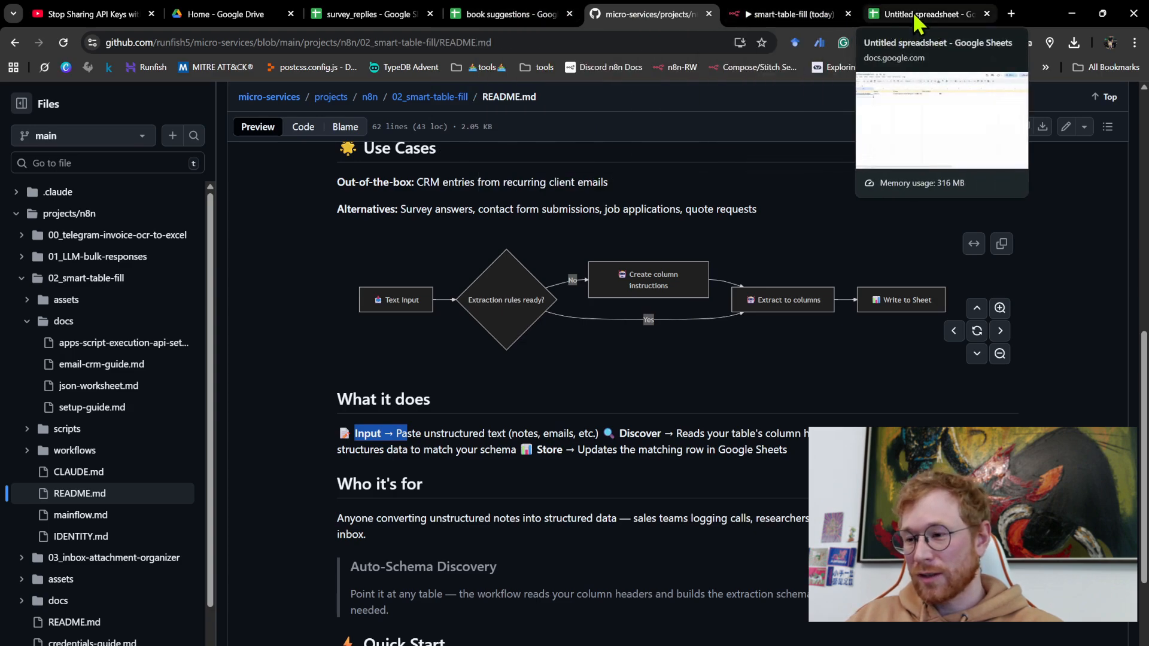
- Switch to the untitled spreadsheet and compare the column names listed in the Description_hig7f6 sheet with the headers in Sheet1
{"action": "left_click", "coordinate": [968, 19]}
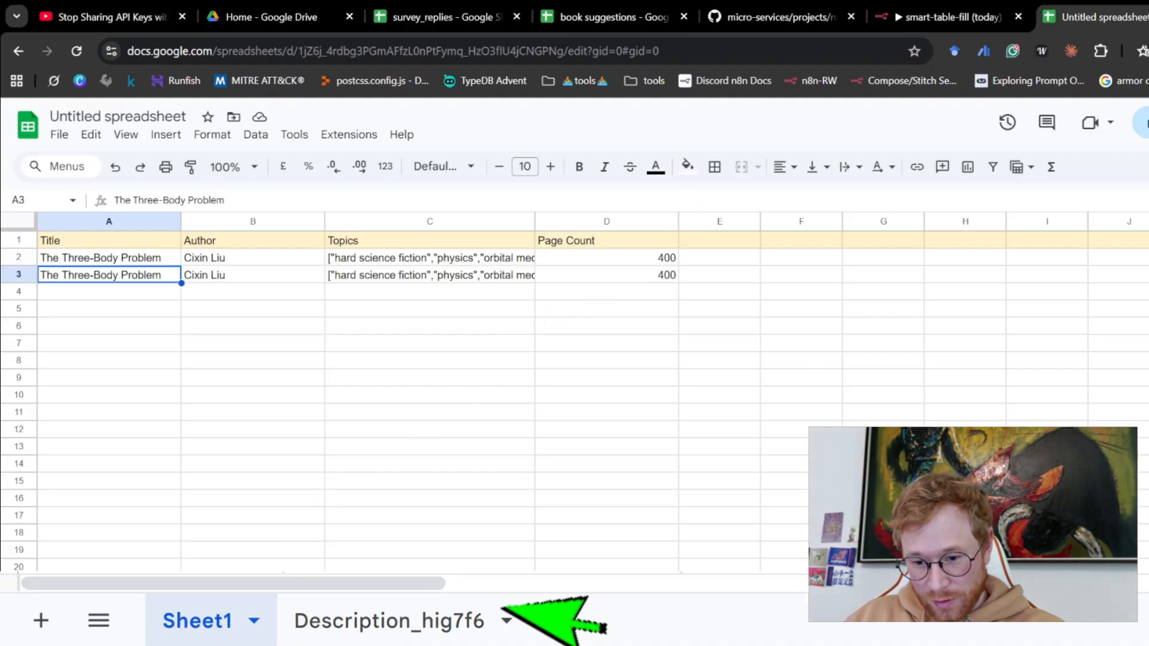
{"action": "left_click", "coordinate": [505, 616]}
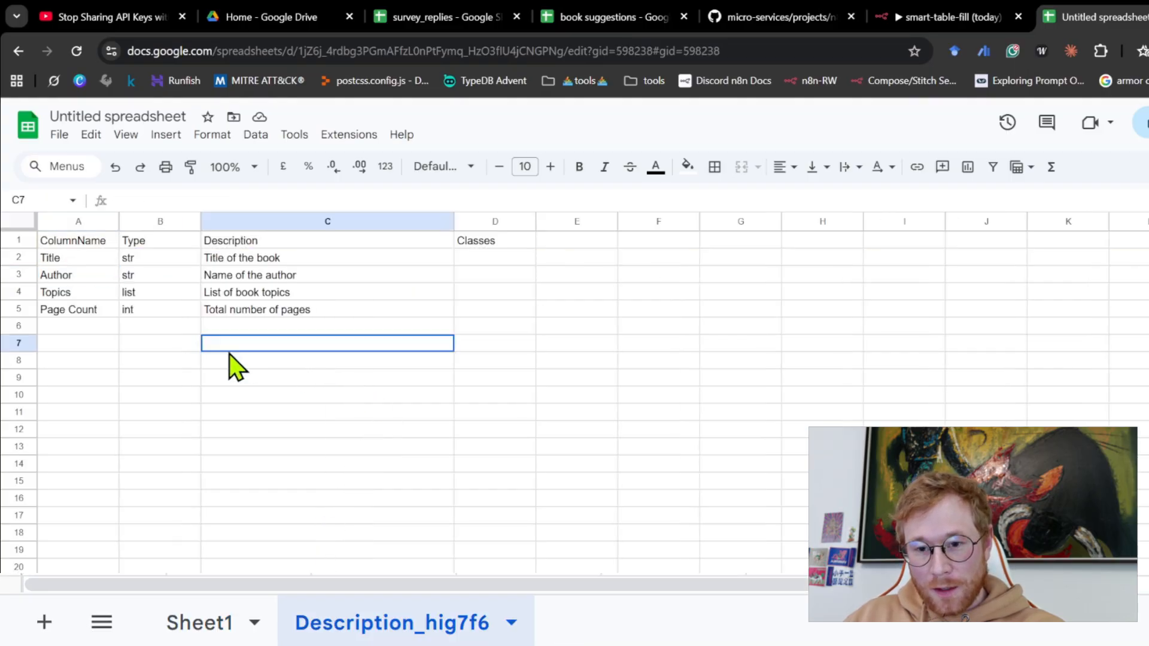
{"action": "left_click_drag", "start_coordinate": [71, 264], "coordinate": [68, 317]}
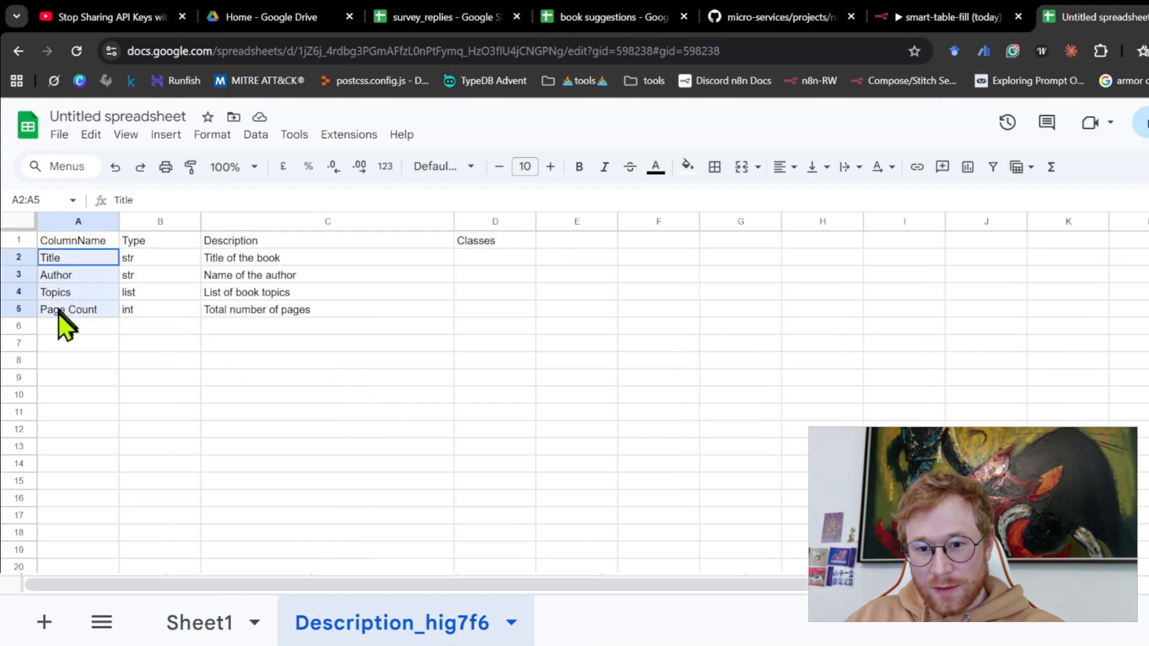
{"action": "left_click", "coordinate": [199, 622]}
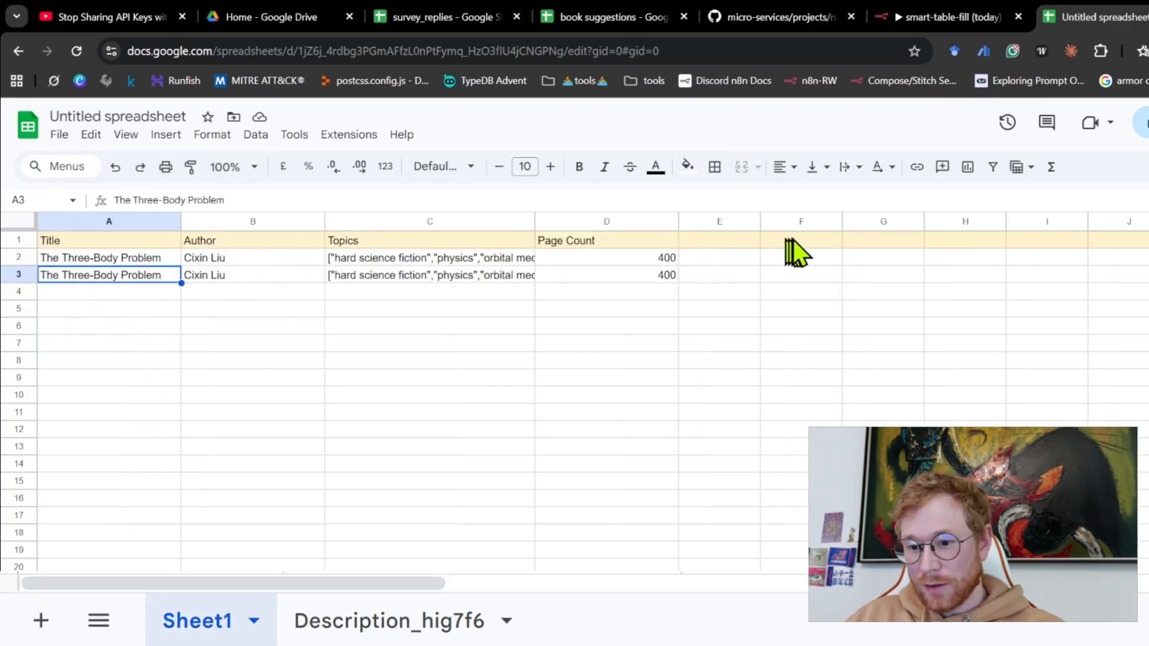
{"action": "left_click", "coordinate": [389, 620]}
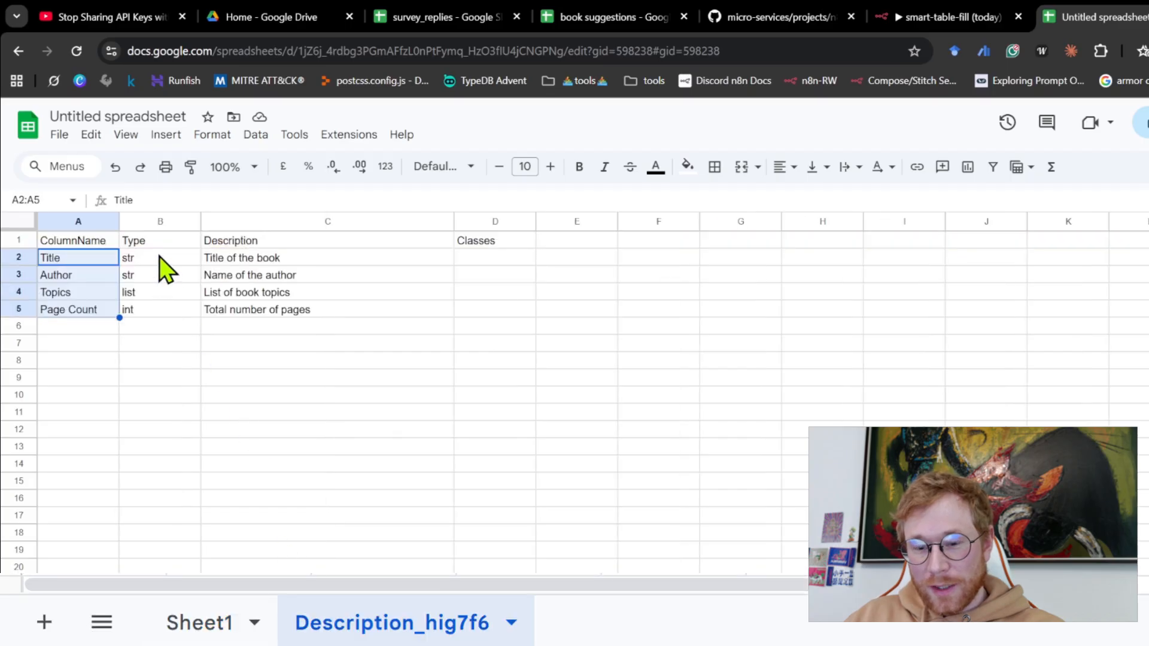
- Review the Type and Description entries for the book columns in the Description_hig7f6 sheet
{"action": "left_click", "coordinate": [160, 275]}
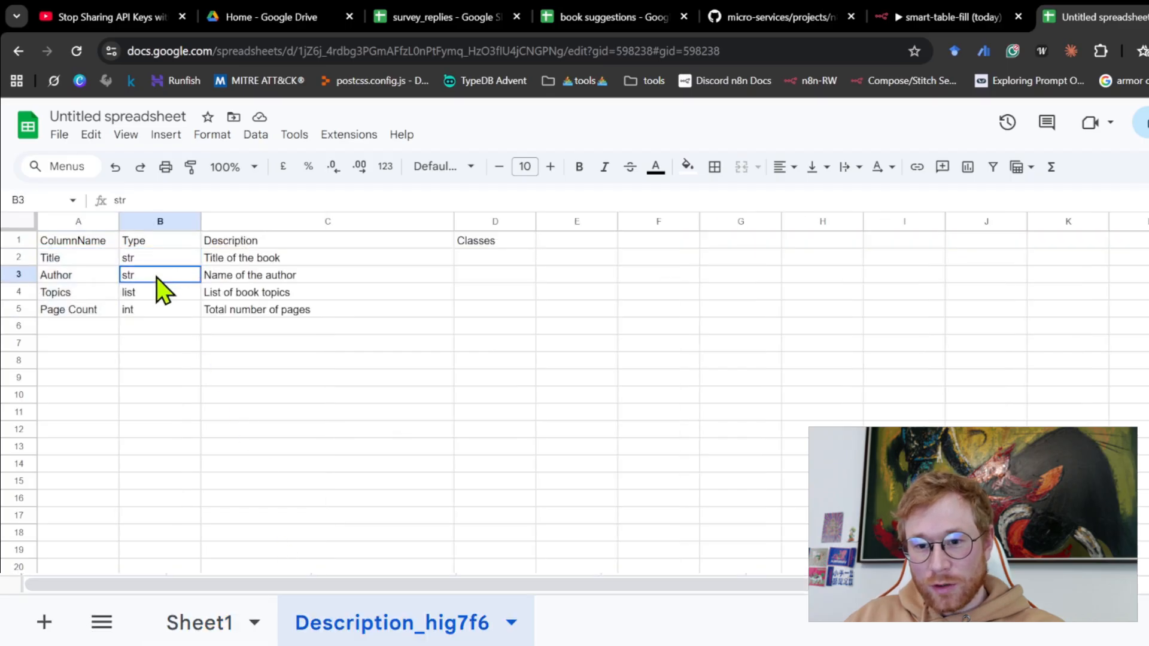
{"action": "left_click", "coordinate": [156, 308]}
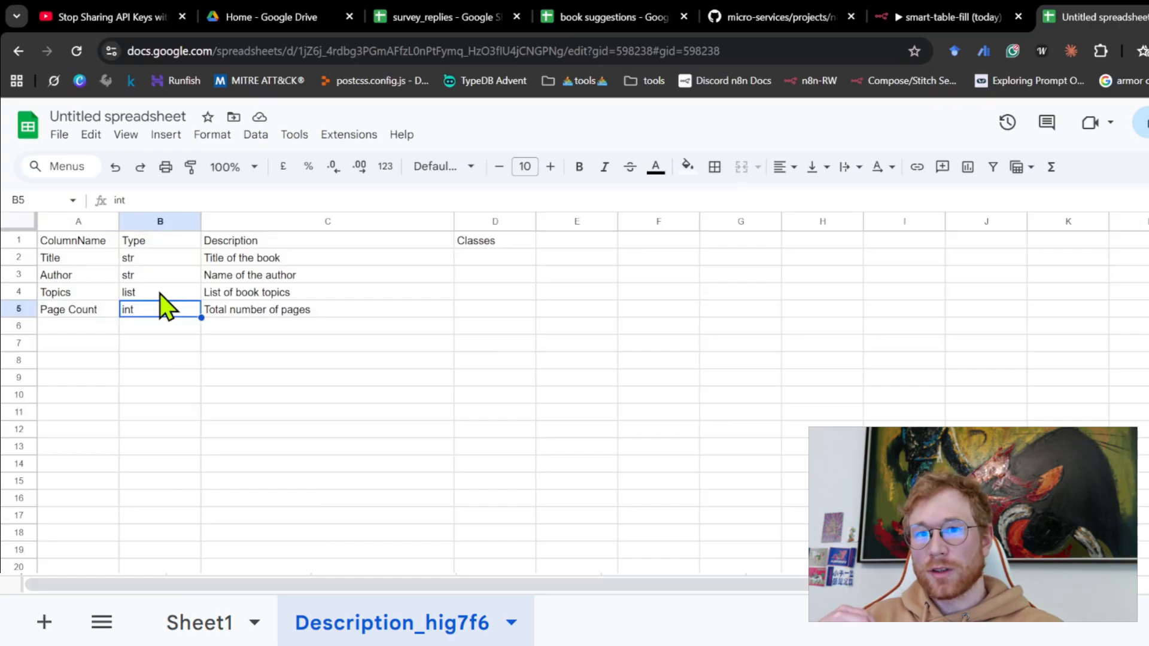
{"action": "left_click", "coordinate": [228, 258]}
{"action": "key", "text": "Down"}
{"action": "key", "text": "Down"}
{"action": "key", "text": "Down"}
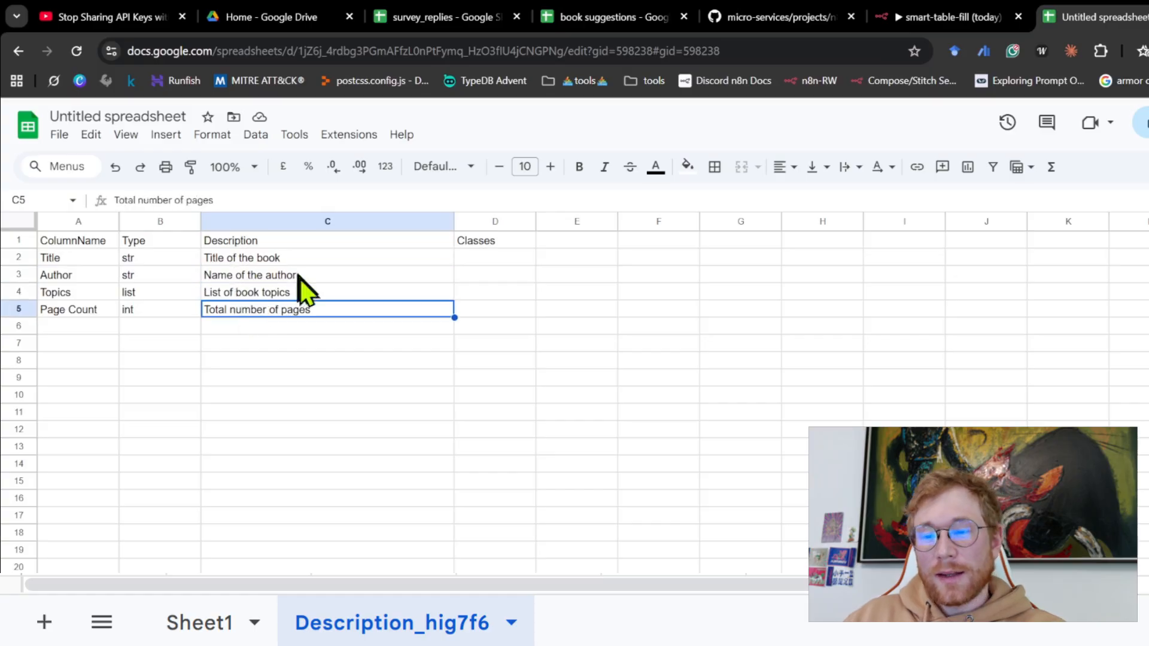
- Switch to the n8n workflow and highlight the LLM: Generate Schema and Create & Write Schema Sheet branch
{"action": "left_click", "coordinate": [931, 21]}
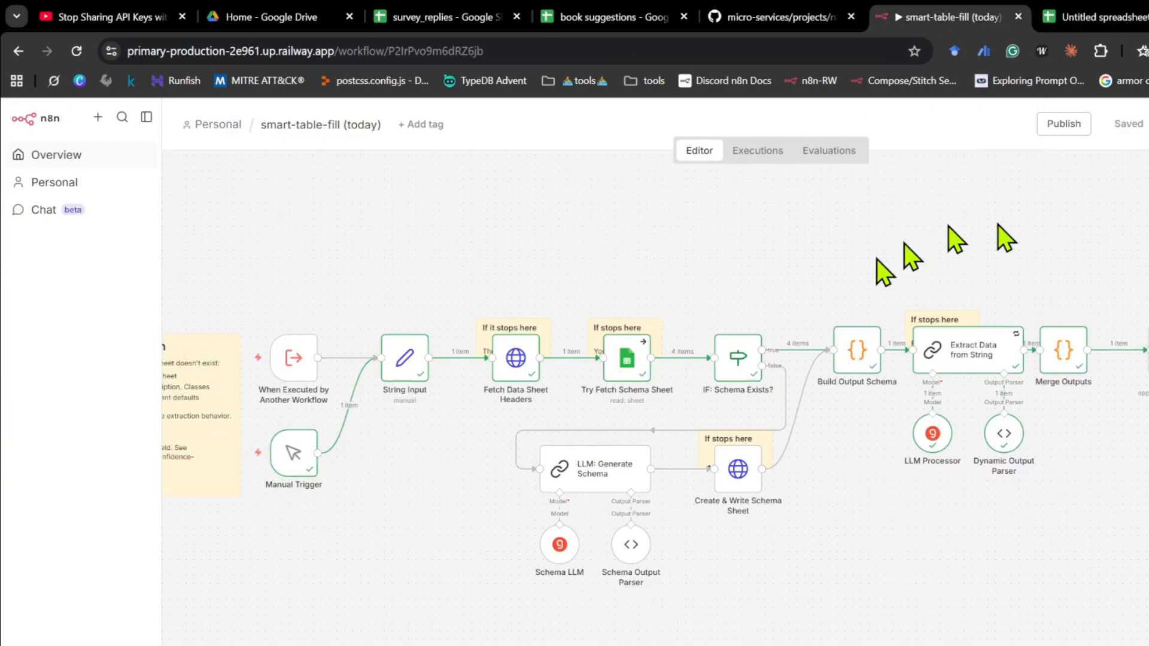
{"action": "left_click_drag", "start_coordinate": [580, 228], "coordinate": [670, 389]}
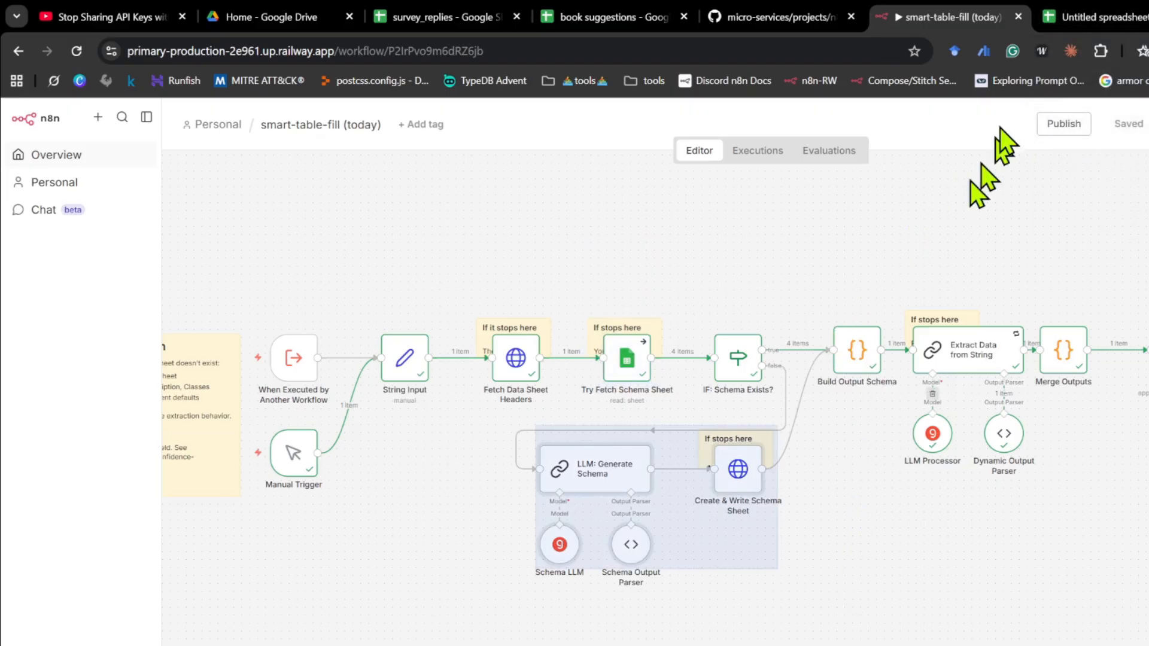
- In the spreadsheet, set the Topics description to "List of book topics. I want very specific topics and focus on philosicial tops particularly."
{"action": "left_click", "coordinate": [1071, 17]}
{"action": "left_click", "coordinate": [272, 329]}
{"action": "left_click", "coordinate": [248, 306]}
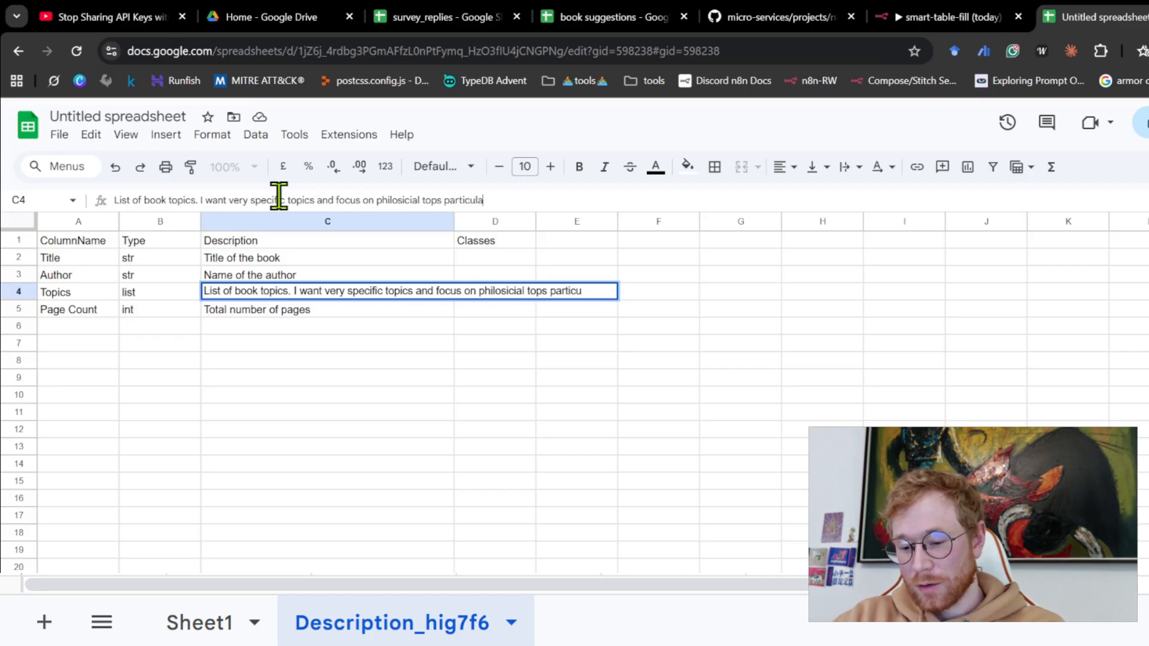
{"action": "type", "text": "."}
{"action": "key", "text": "Return"}
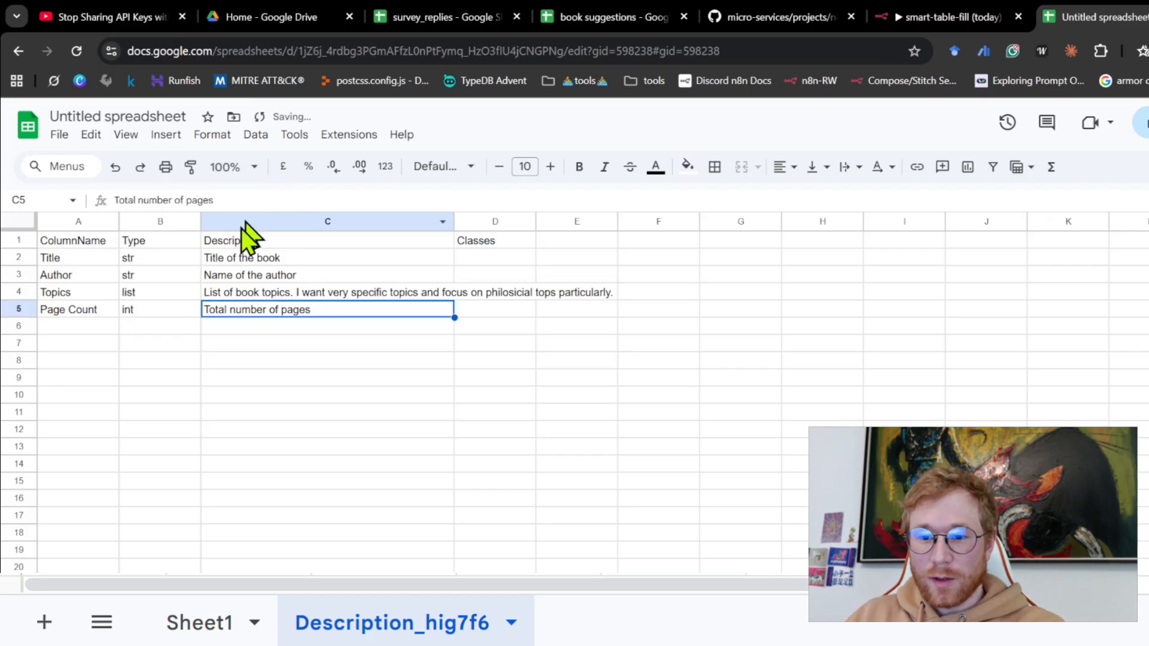
- Switch to the n8n smart-table-fill workflow and execute it from the Manual Trigger
{"action": "left_click", "coordinate": [787, 22]}
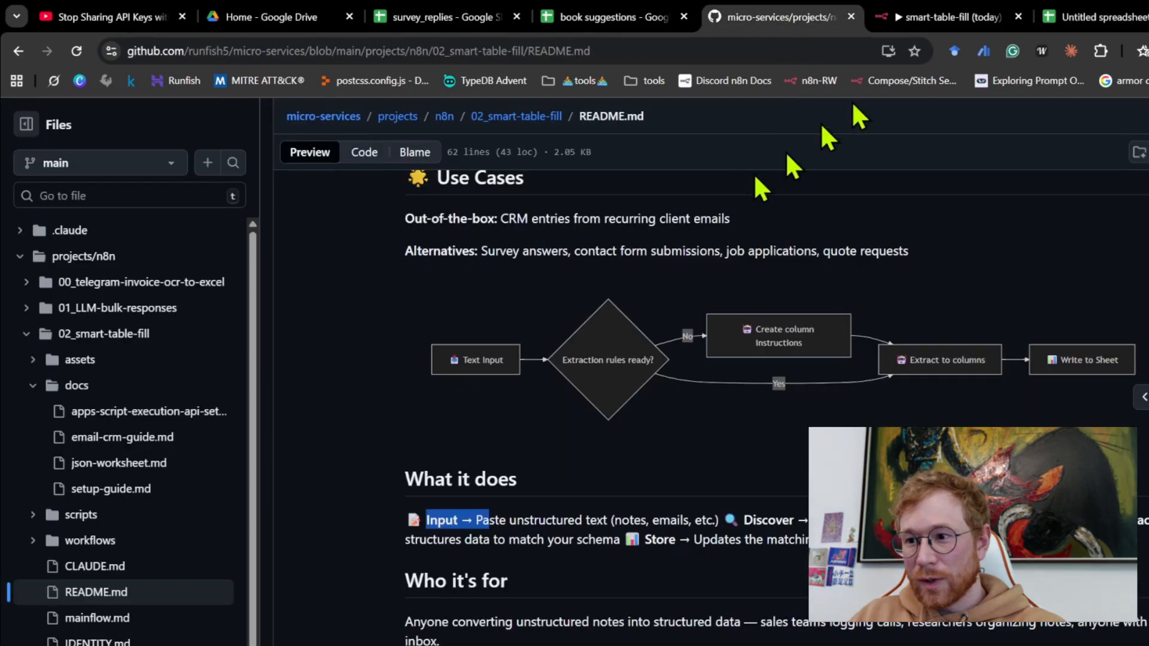
{"action": "left_click", "coordinate": [945, 18]}
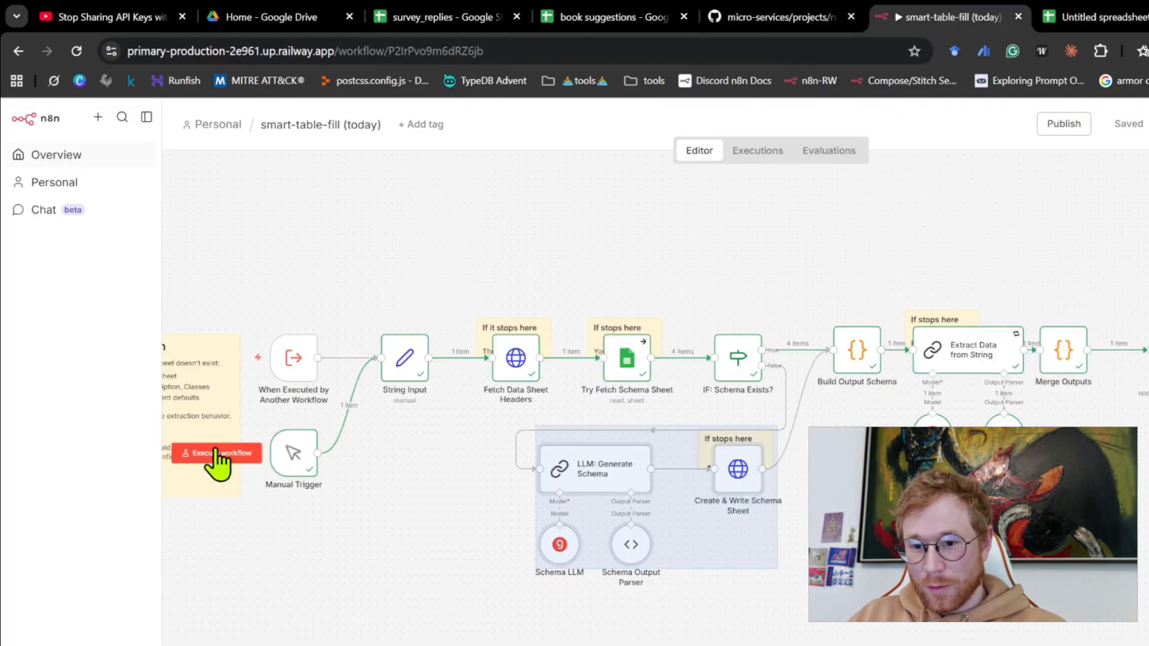
{"action": "left_click", "coordinate": [215, 451]}
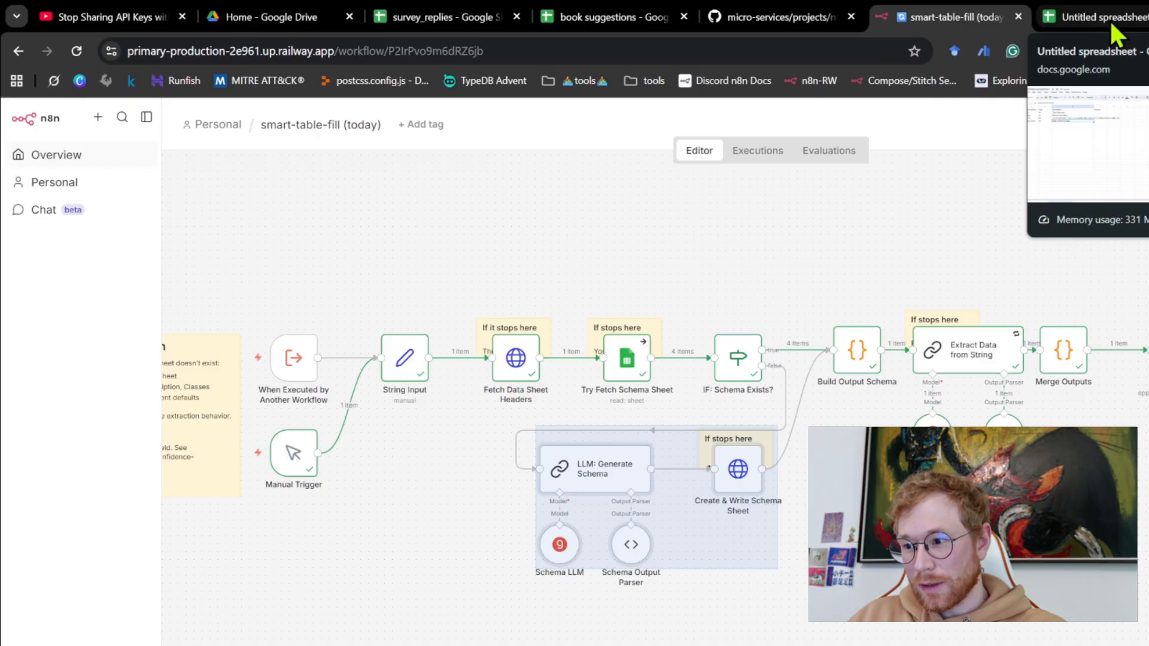
- Open Sheet1 of the untitled spreadsheet and widen the Topics column to compare the extracted topics across the rows
{"action": "left_click", "coordinate": [1109, 19]}
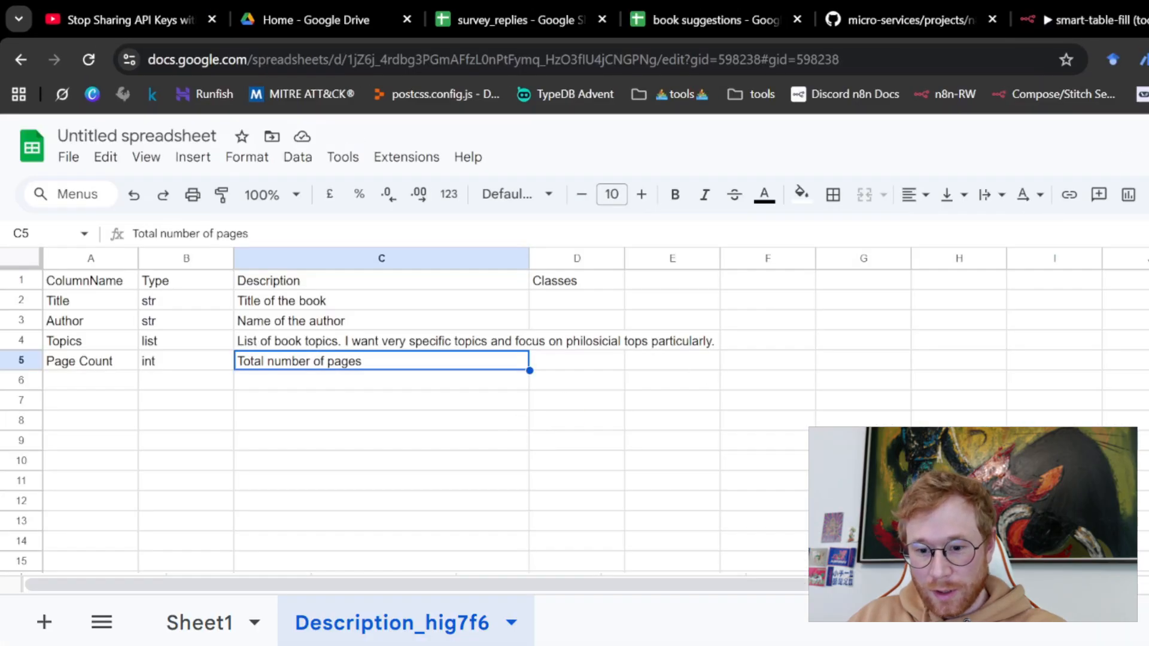
{"action": "left_click", "coordinate": [199, 623]}
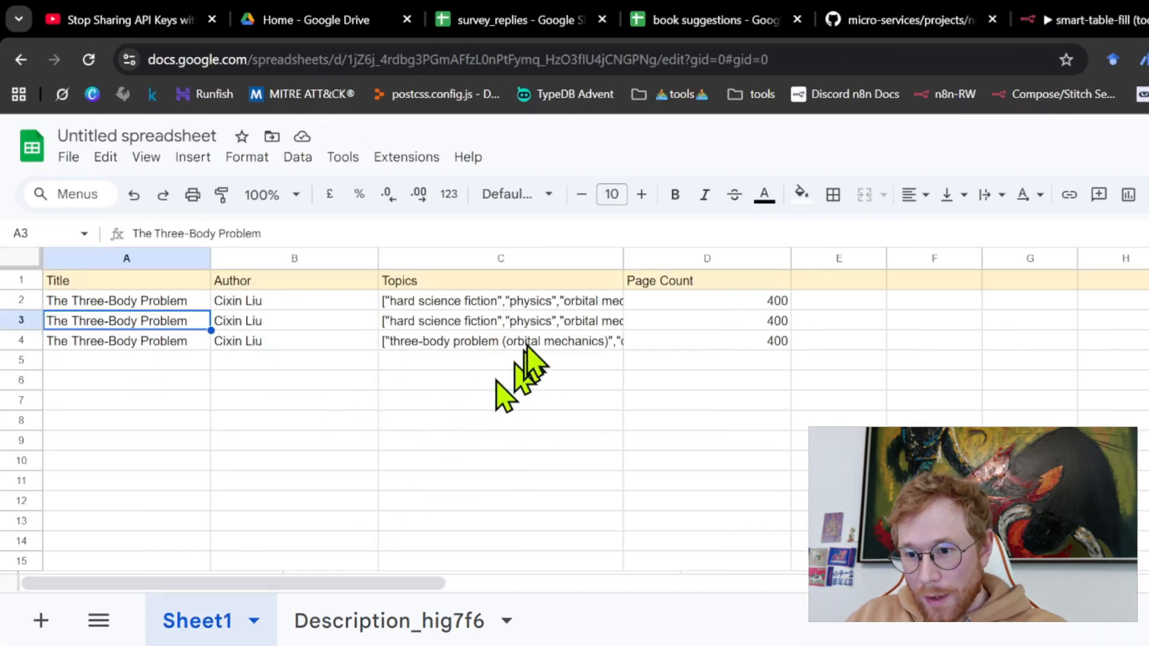
{"action": "left_click_drag", "start_coordinate": [623, 262], "coordinate": [953, 262]}
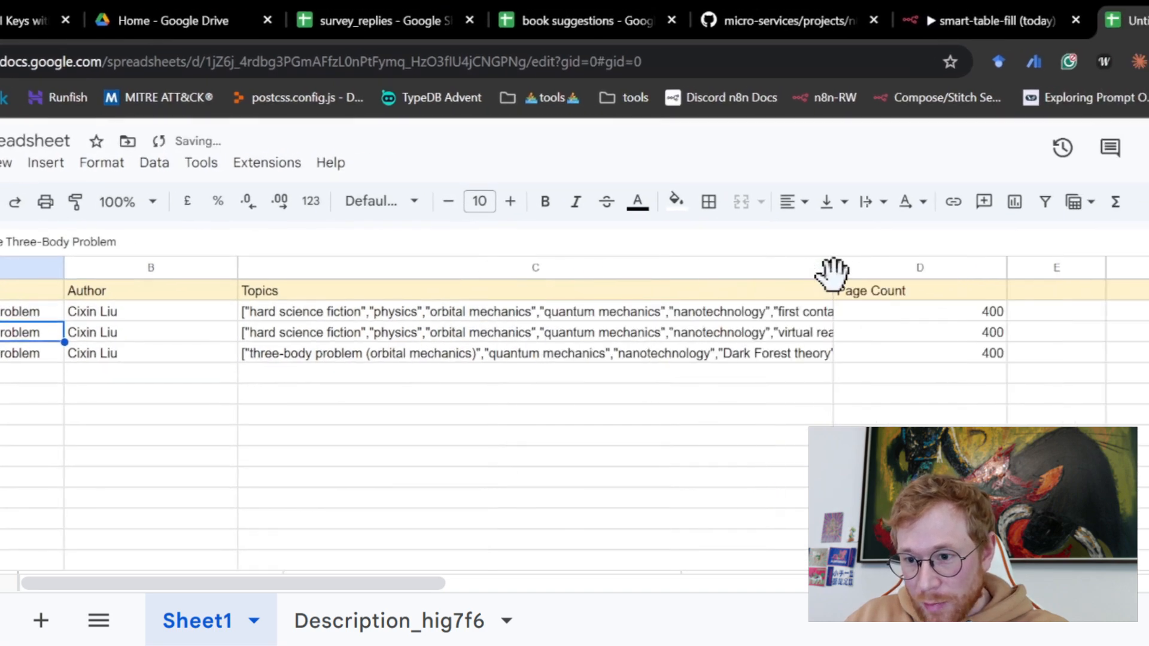
{"action": "left_click_drag", "start_coordinate": [833, 267], "coordinate": [1139, 267]}
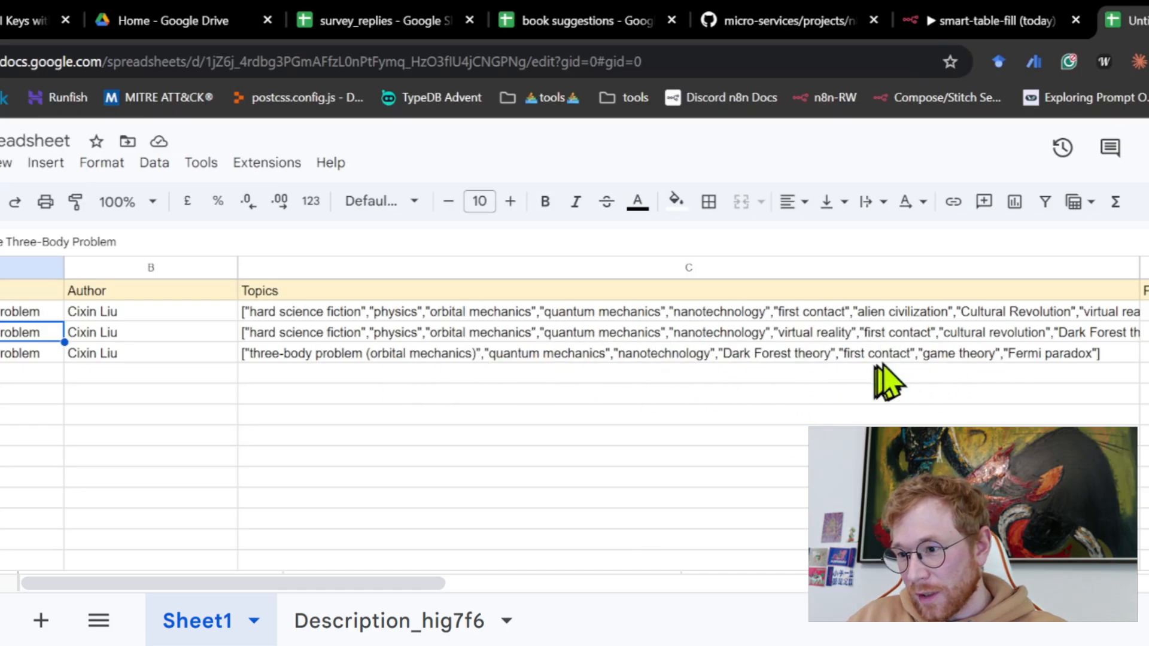
{"action": "left_click", "coordinate": [776, 351]}
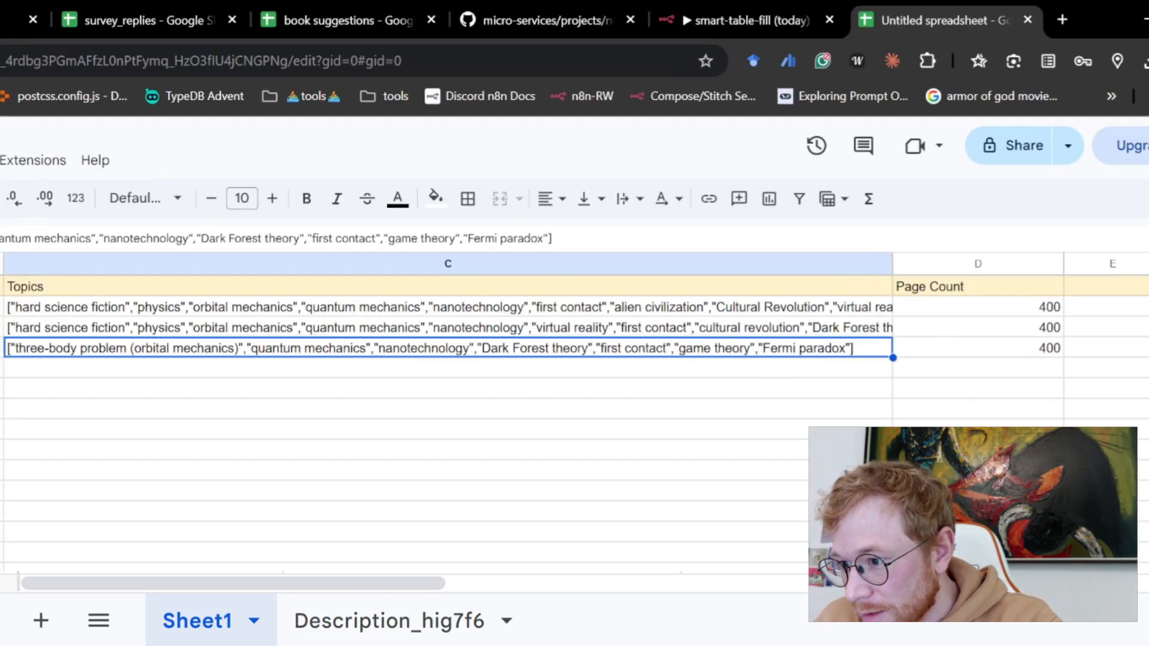
{"action": "double_click", "coordinate": [891, 270]}
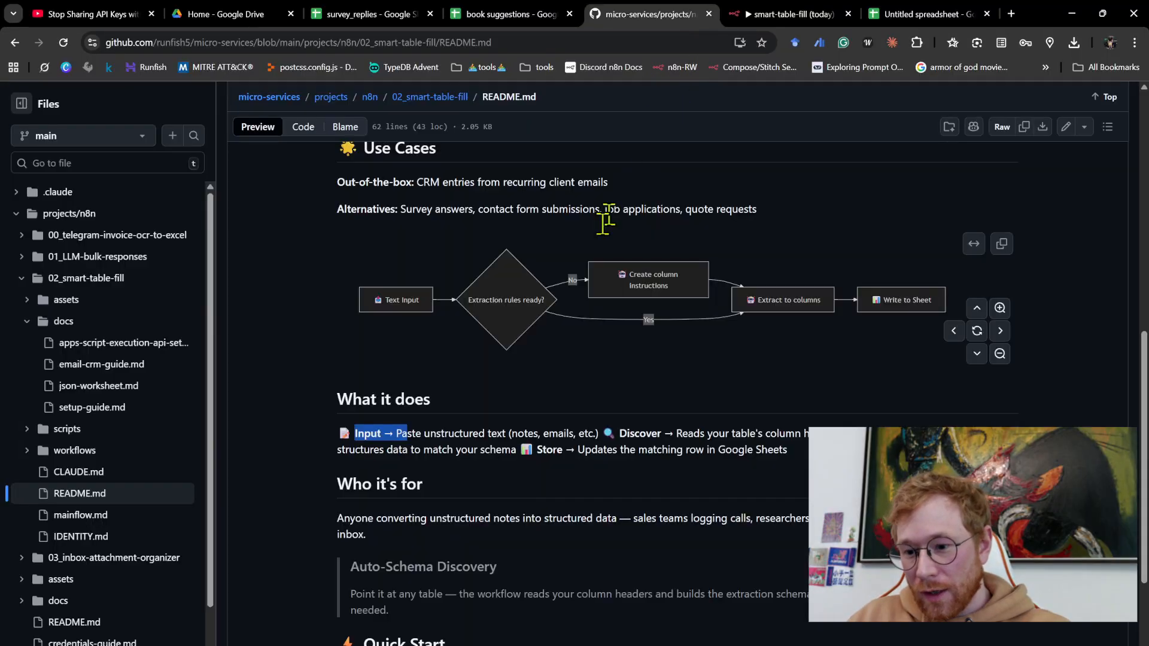
- Open the n8n.io website in a new browser tab
{"action": "scroll", "coordinate": [604, 222], "scroll_direction": "down", "scroll_amount": 2}
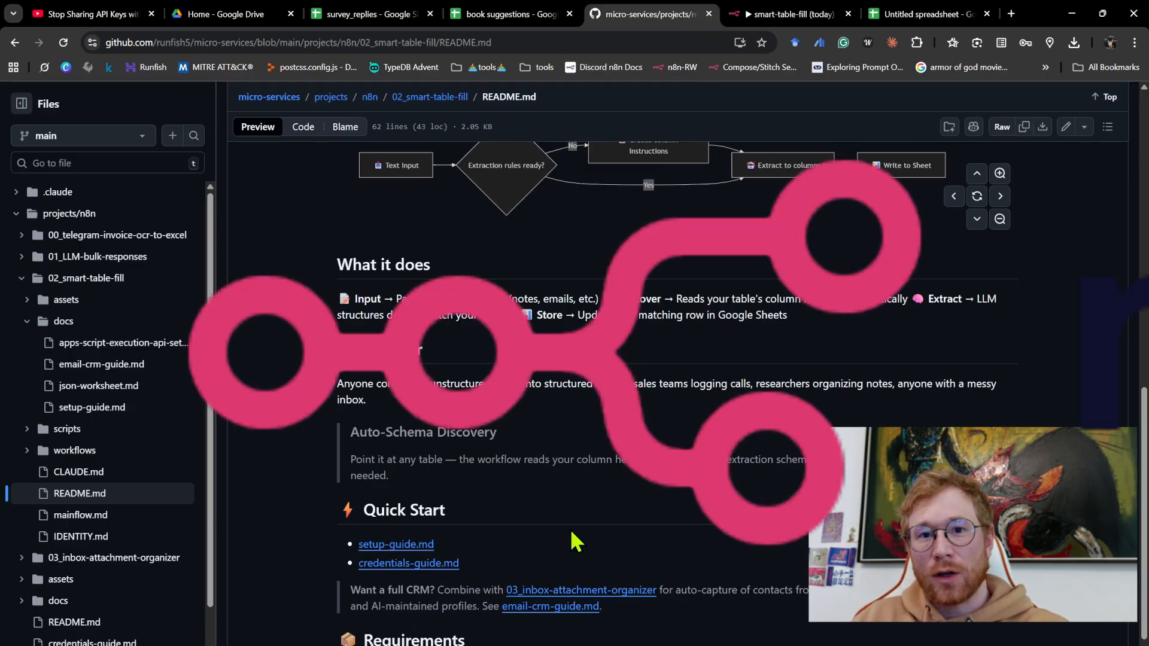
{"action": "left_click", "coordinate": [1010, 13]}
{"action": "type", "text": "n8"}
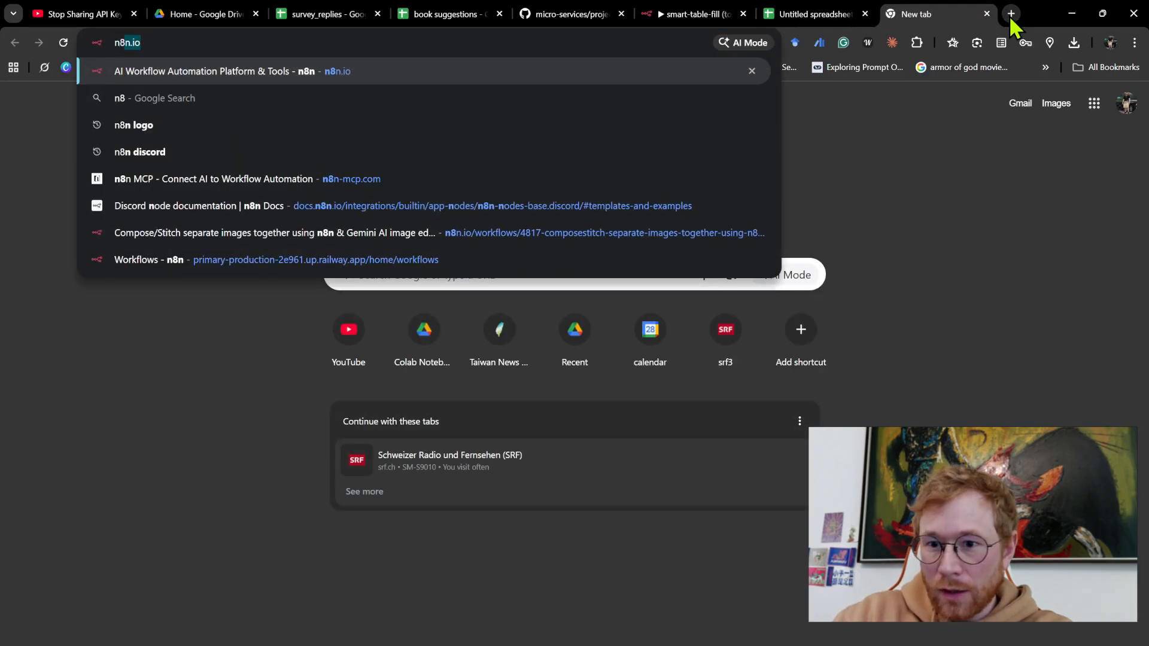
{"action": "key", "text": "Return"}
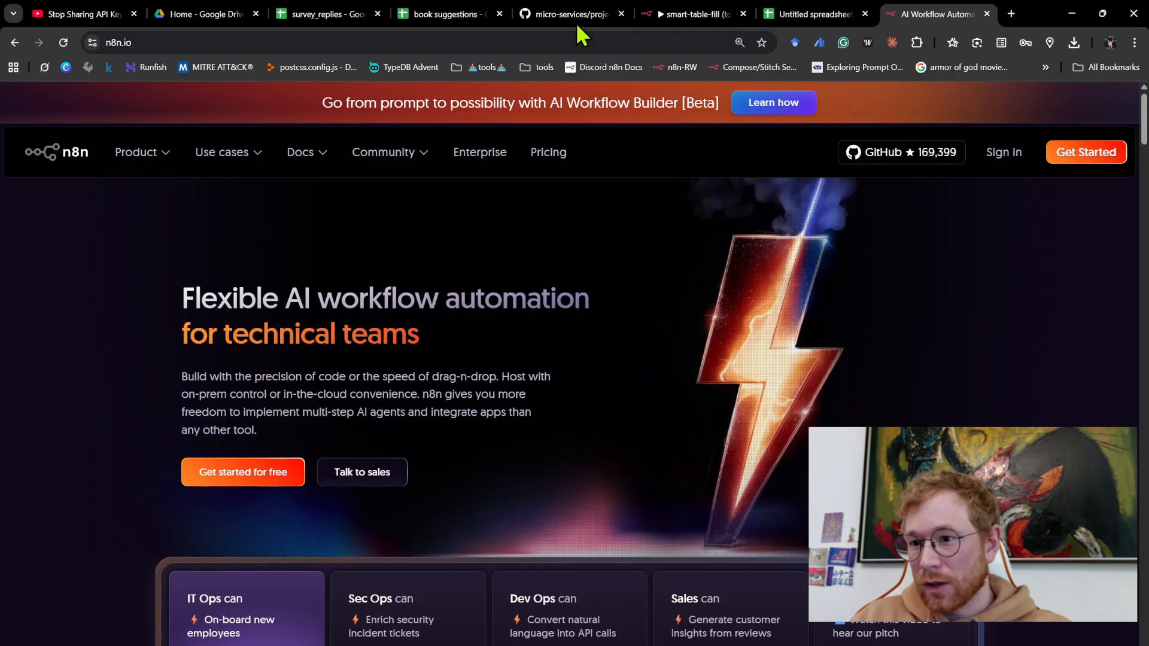
- View the n8n Workflows overview and return to the smart-table-fill (today) workflow
{"action": "left_click", "coordinate": [685, 15]}
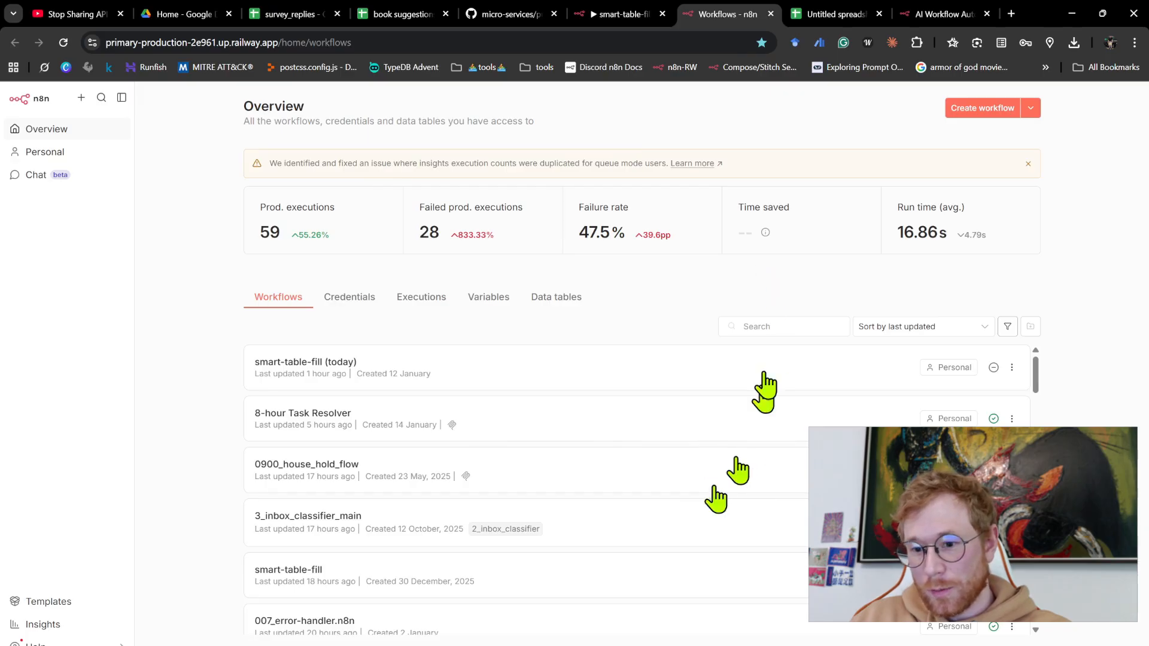
{"action": "left_click", "coordinate": [622, 14]}
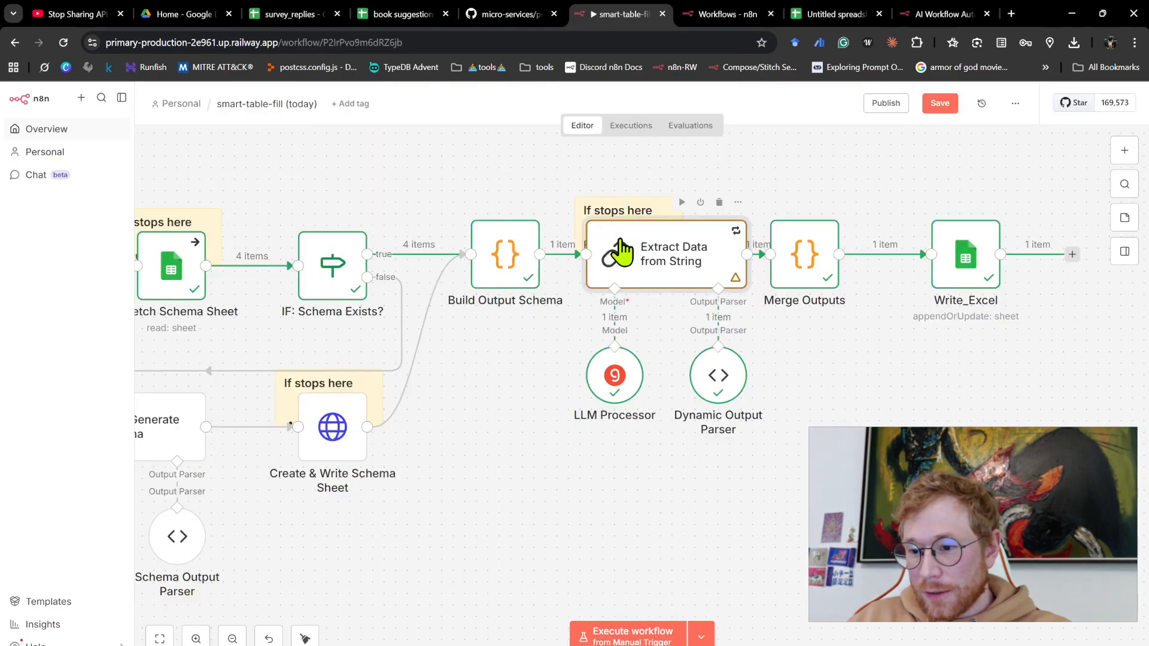
{"action": "scroll", "coordinate": [676, 205], "scroll_direction": "down", "scroll_amount": 3}
{"action": "scroll", "coordinate": [687, 270], "scroll_direction": "left", "scroll_amount": 4}
- In the GitHub repository, open smart-table-fill.n8n.json from the 02_smart-table-fill workflows folder and copy its raw contents
{"action": "left_click", "coordinate": [512, 14]}
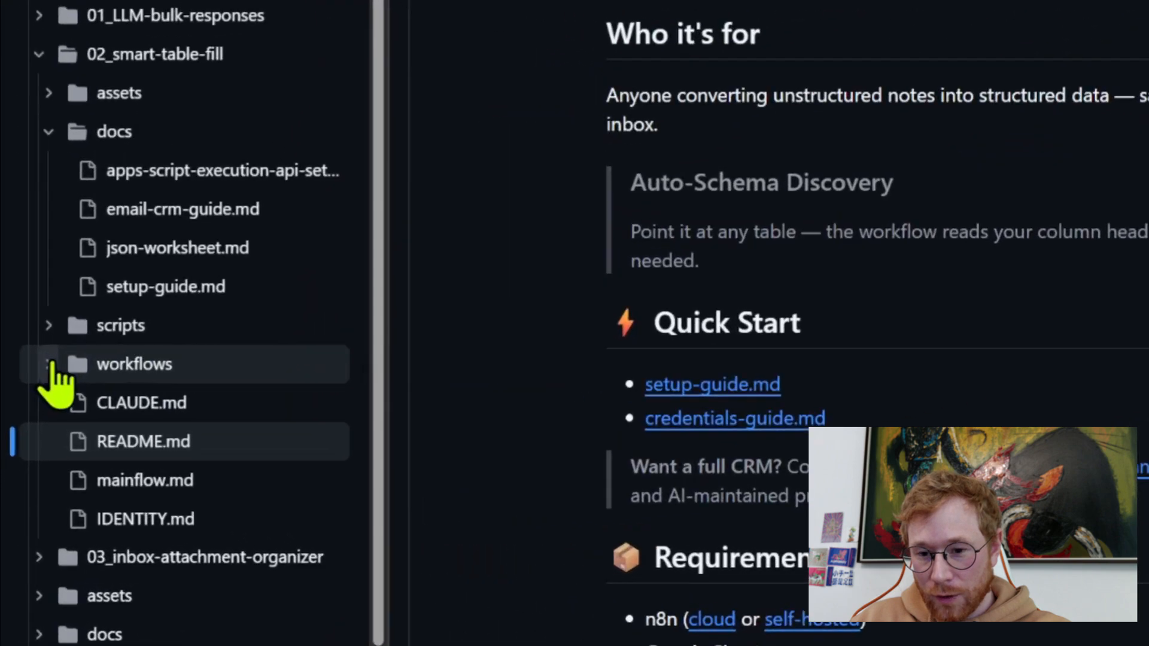
{"action": "left_click", "coordinate": [27, 450]}
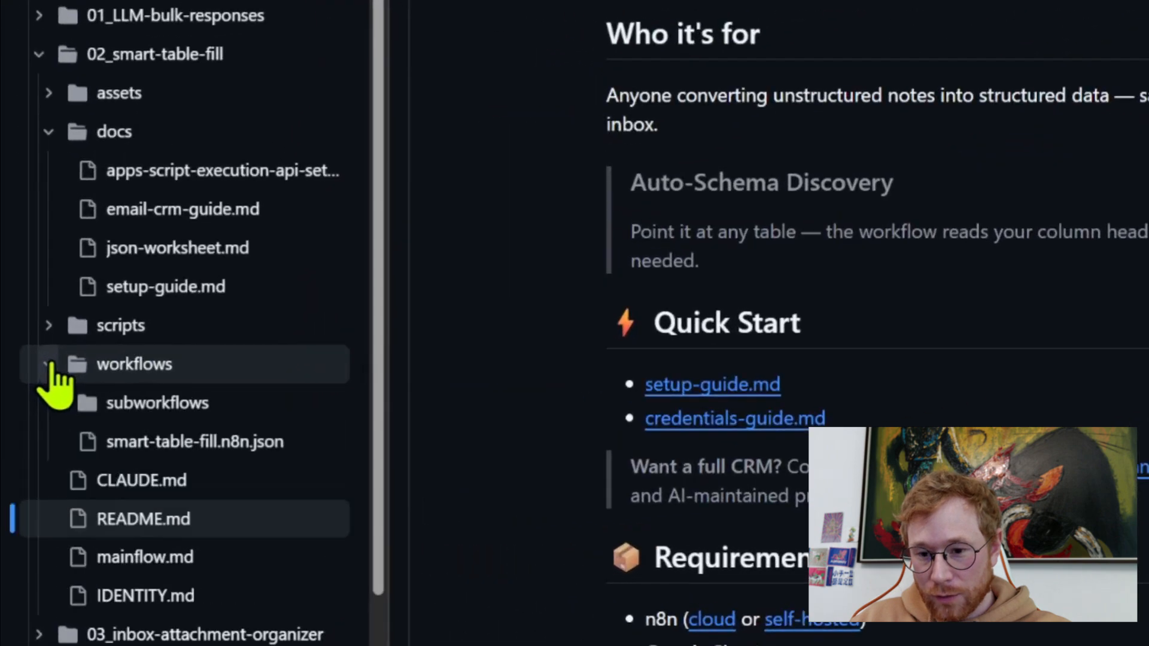
{"action": "left_click", "coordinate": [135, 448]}
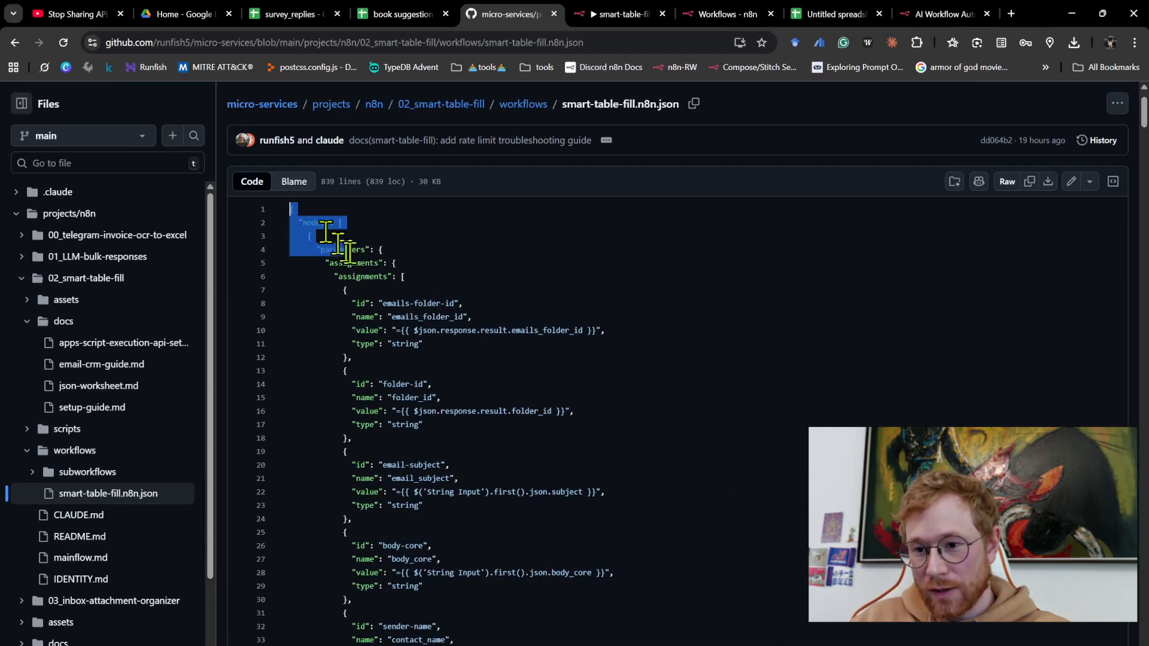
{"action": "left_click_drag", "start_coordinate": [347, 252], "coordinate": [436, 303]}
{"action": "left_click", "coordinate": [601, 316]}
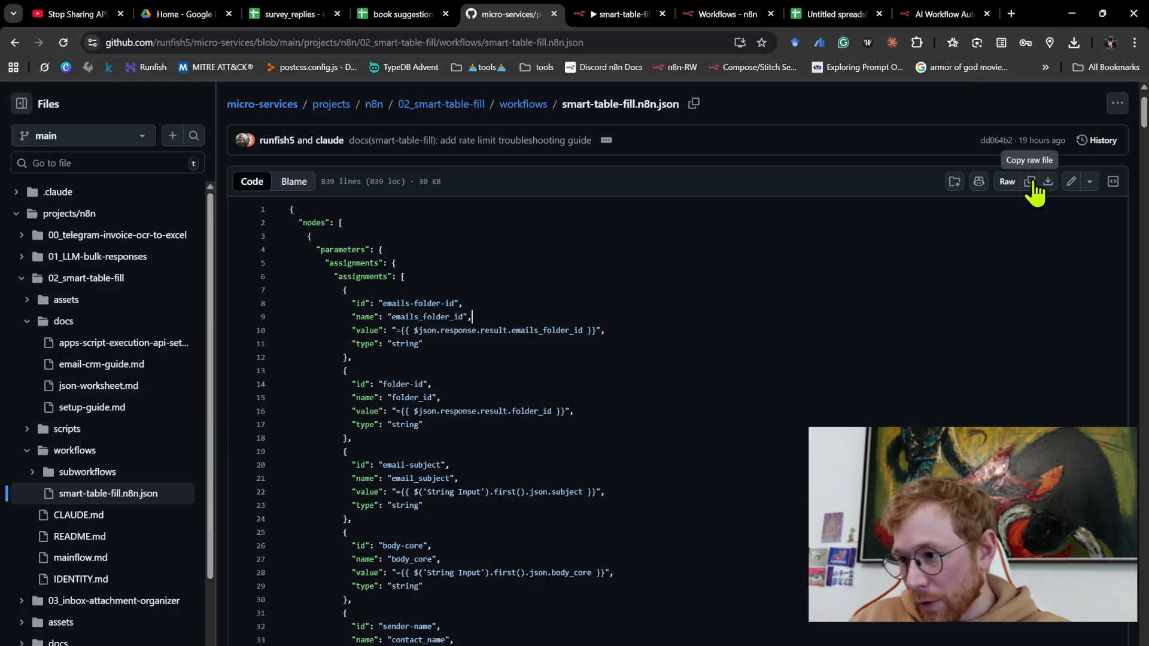
{"action": "key", "text": "ctrl+c"}
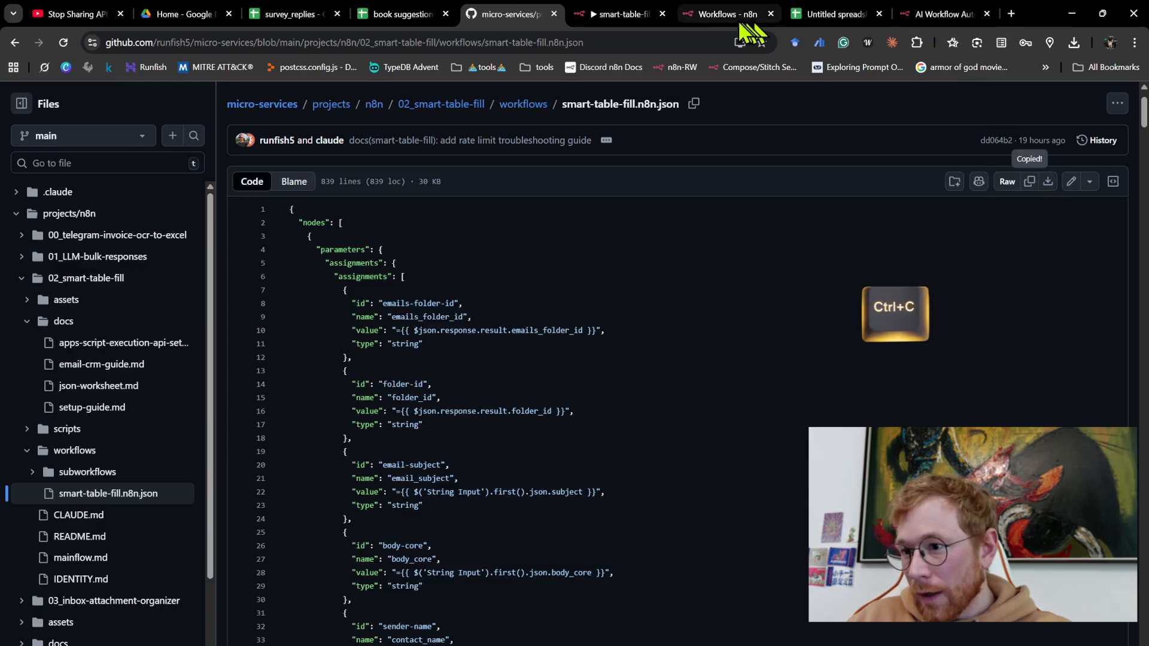
- Paste the copied workflow JSON onto the empty canvas of the smart-table-fill (today) workflow in n8n
{"action": "left_click", "coordinate": [619, 13]}
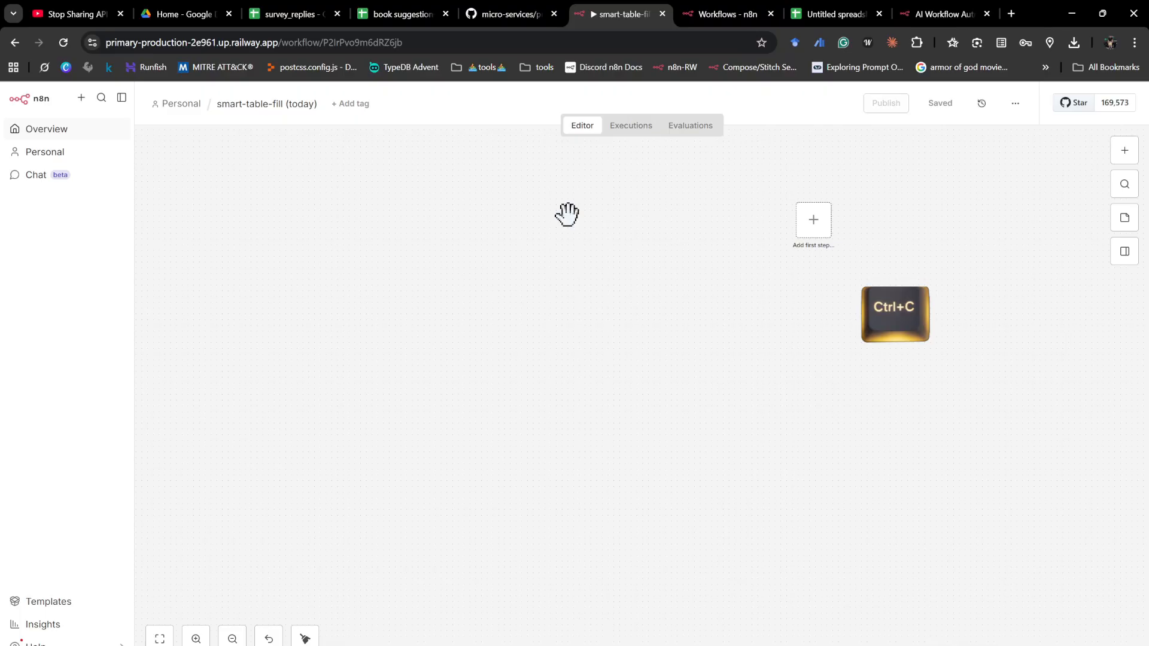
{"action": "key", "text": "ctrl+v"}
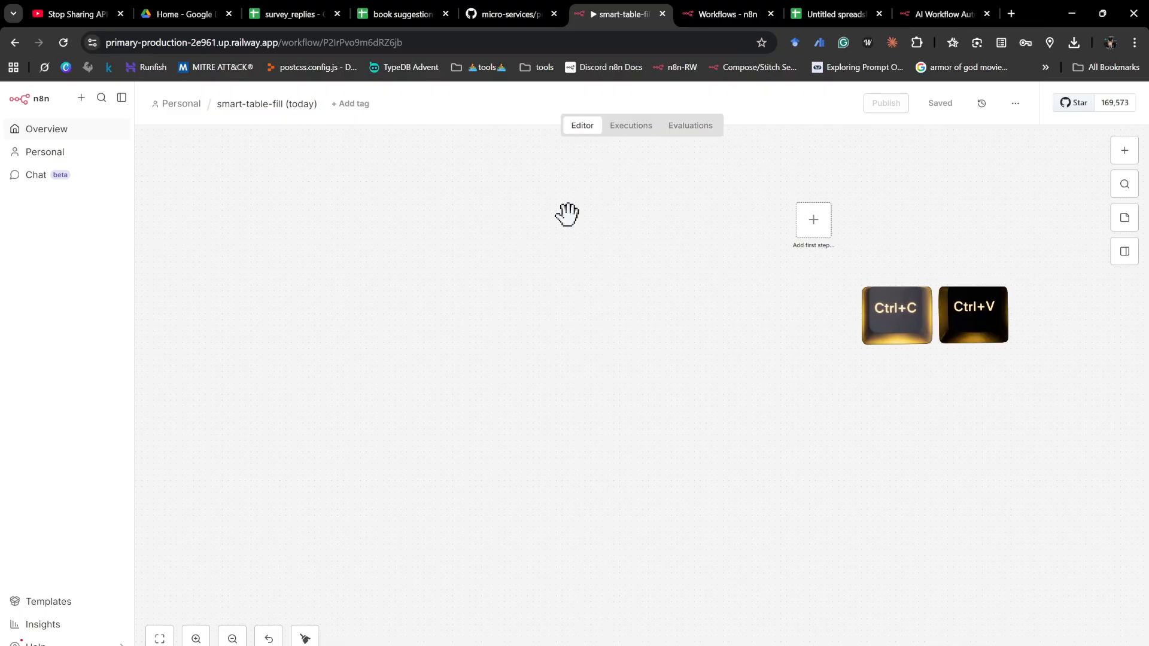
{"action": "scroll", "coordinate": [876, 350], "scroll_direction": "up", "scroll_amount": 4}
{"action": "scroll", "coordinate": [865, 335], "scroll_direction": "right", "scroll_amount": 1}
{"action": "scroll", "coordinate": [862, 325], "scroll_direction": "down", "scroll_amount": 2}
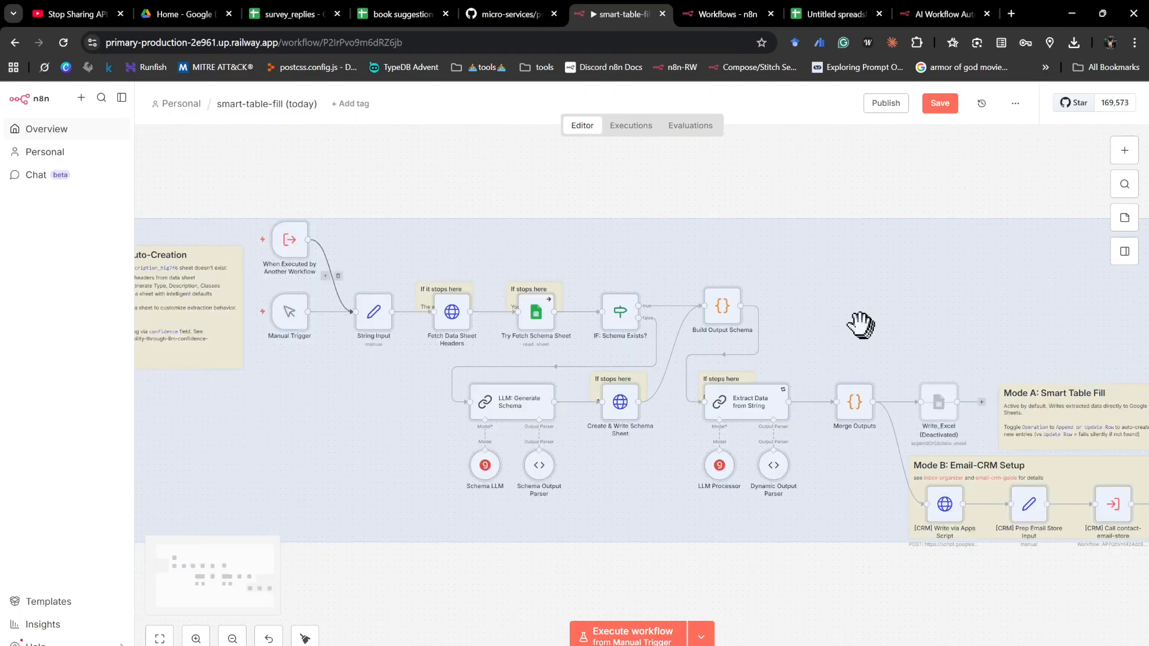
- Execute the pasted workflow from its Manual Trigger and follow the run through the nodes
{"action": "left_click", "coordinate": [596, 189]}
{"action": "left_click", "coordinate": [316, 314]}
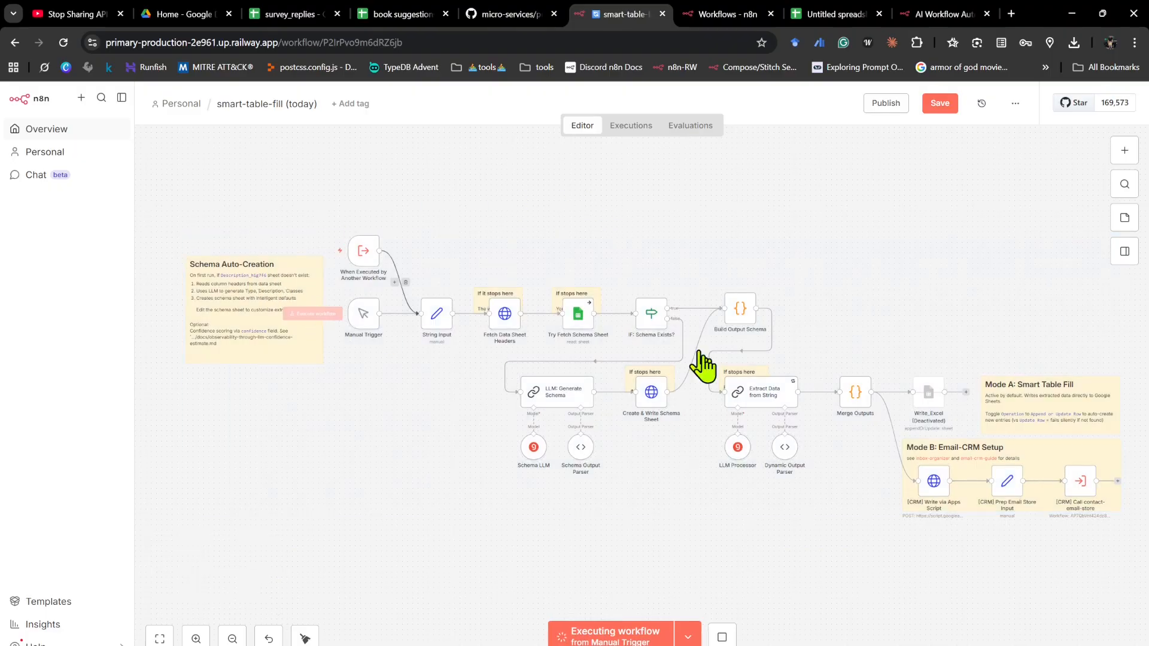
{"action": "scroll", "coordinate": [662, 351], "scroll_direction": "right", "scroll_amount": 3}
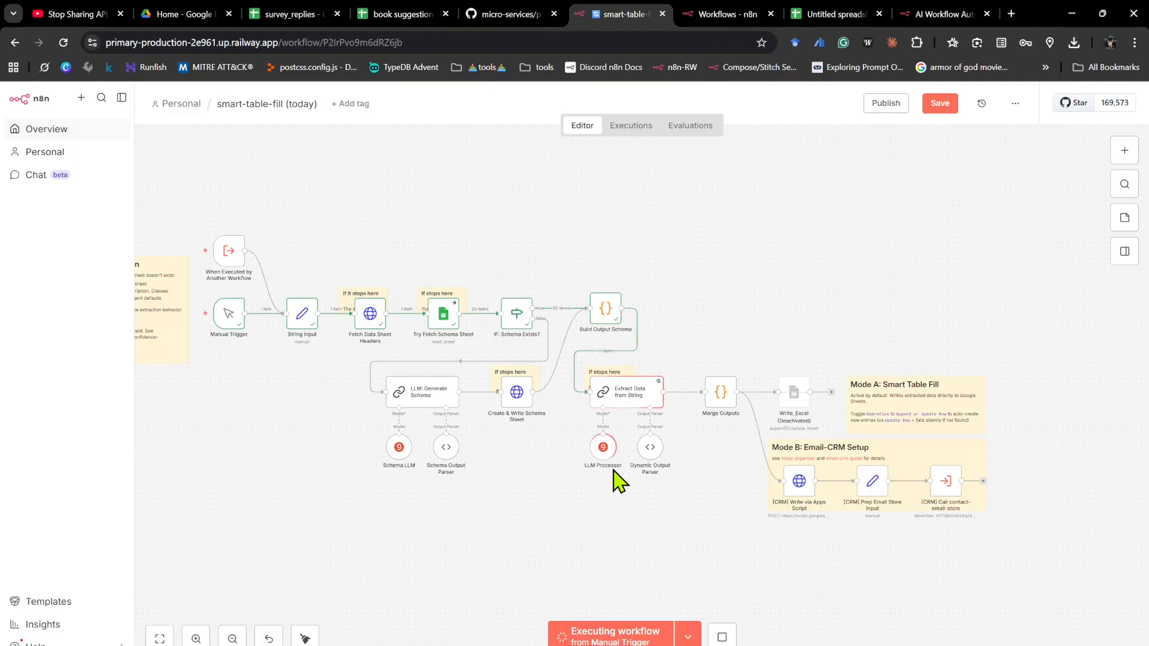
{"action": "scroll", "coordinate": [374, 195], "scroll_direction": "up", "scroll_amount": 3}
{"action": "scroll", "coordinate": [385, 206], "scroll_direction": "down", "scroll_amount": 5}
{"action": "scroll", "coordinate": [377, 197], "scroll_direction": "left", "scroll_amount": 3}
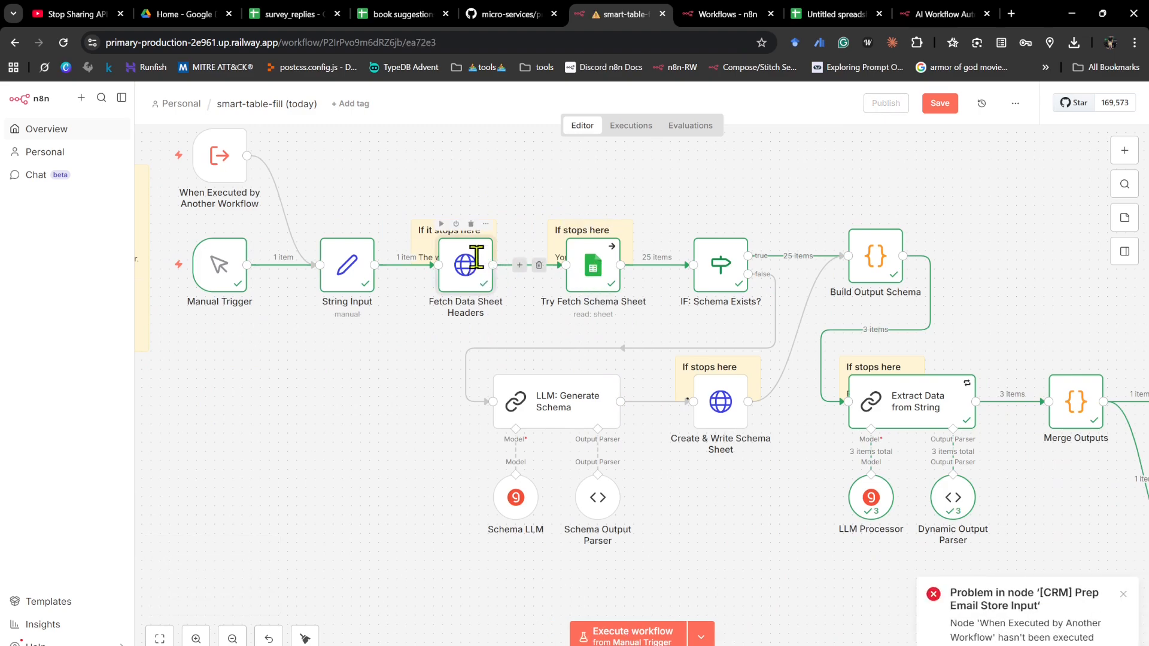
- Inspect the URL, authentication and credential parameters of the Fetch Data Sheet Headers node and close it
{"action": "double_click", "coordinate": [477, 258]}
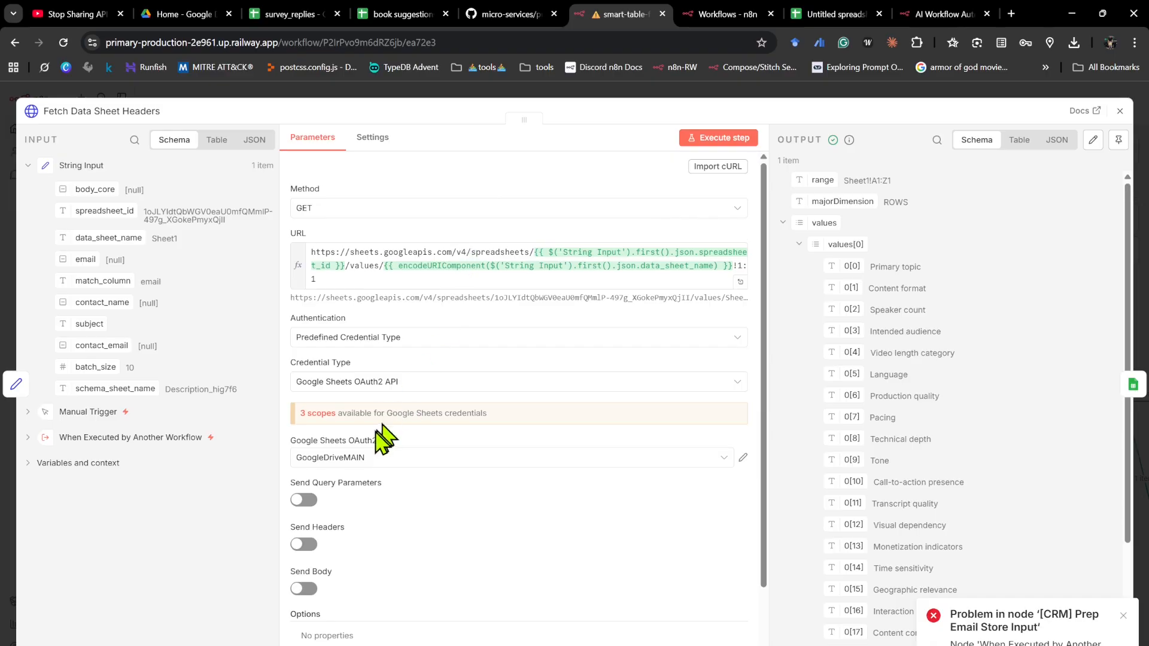
{"action": "left_click", "coordinate": [416, 89]}
{"action": "scroll", "coordinate": [512, 192], "scroll_direction": "down", "scroll_amount": 2}
{"action": "scroll", "coordinate": [530, 221], "scroll_direction": "right", "scroll_amount": 5}
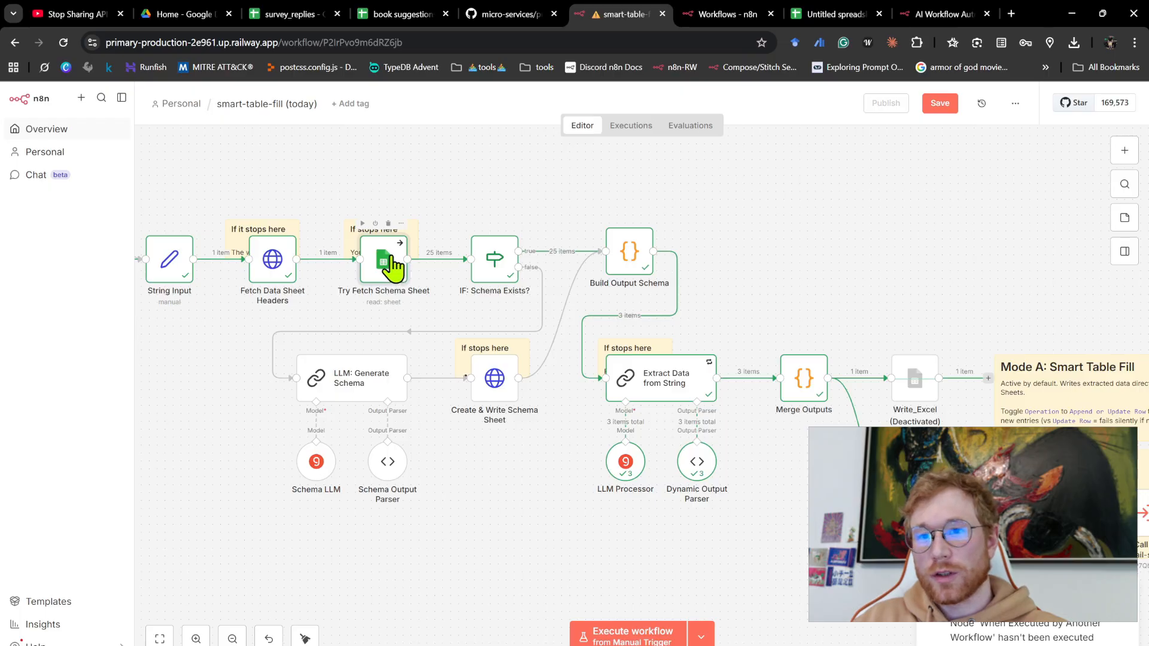
- Delete the Mode B: Email-CRM Setup note together with its three [CRM] nodes from the workflow
{"action": "scroll", "coordinate": [385, 236], "scroll_direction": "down", "scroll_amount": 2}
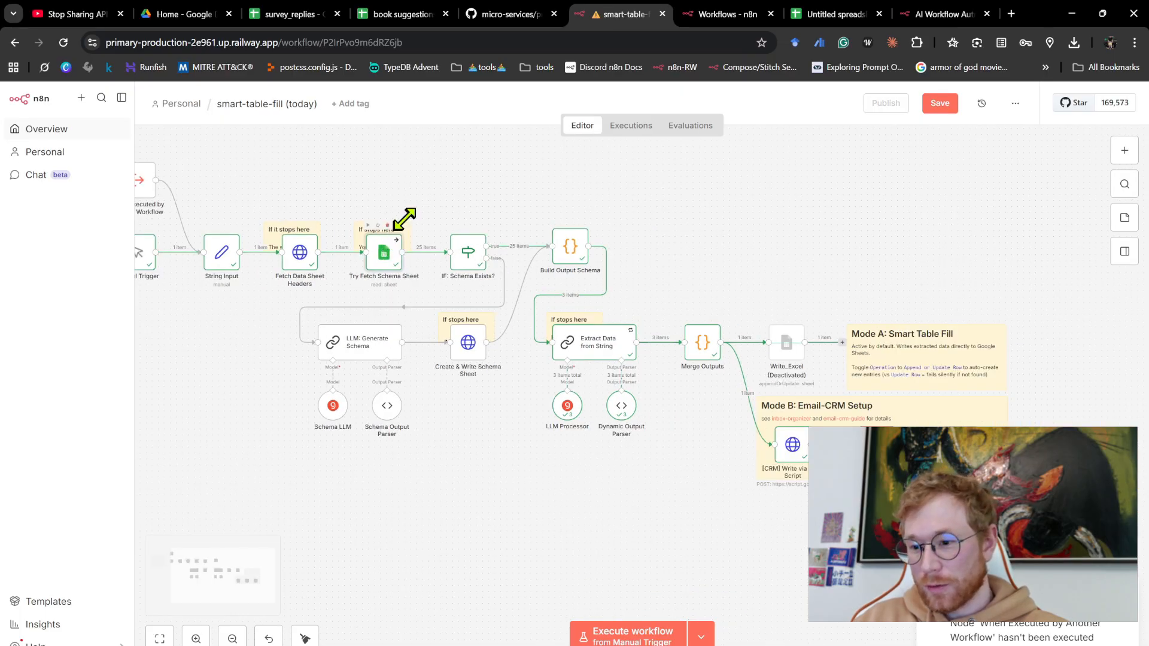
{"action": "scroll", "coordinate": [671, 257], "scroll_direction": "up", "scroll_amount": 1}
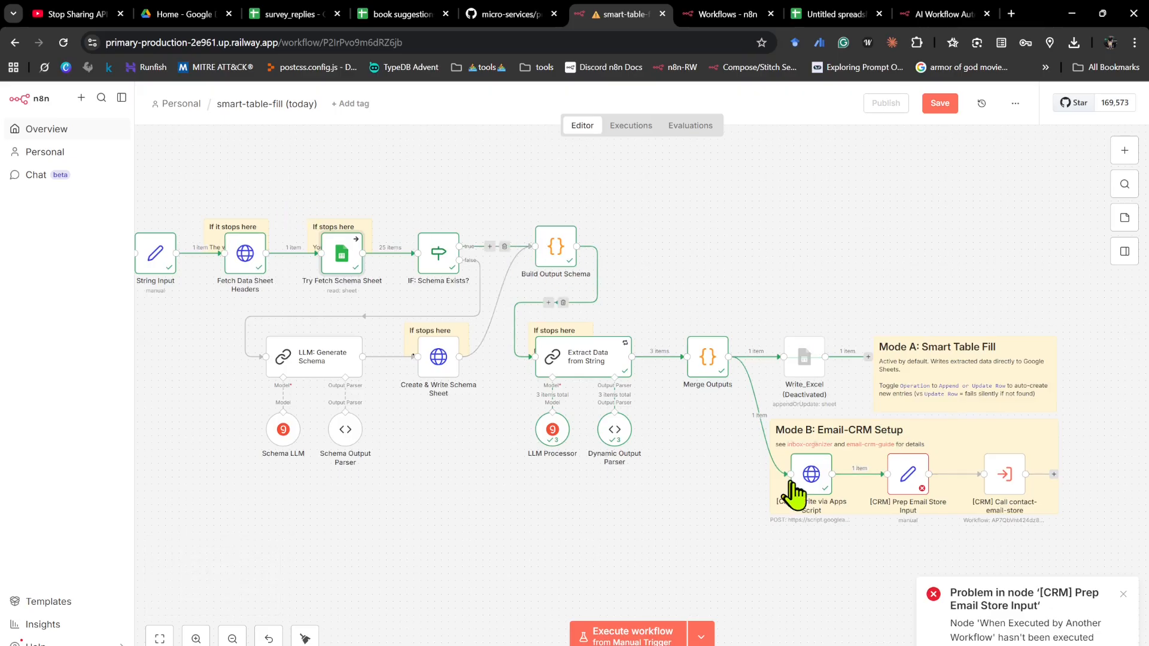
{"action": "scroll", "coordinate": [580, 359], "scroll_direction": "down", "scroll_amount": 1}
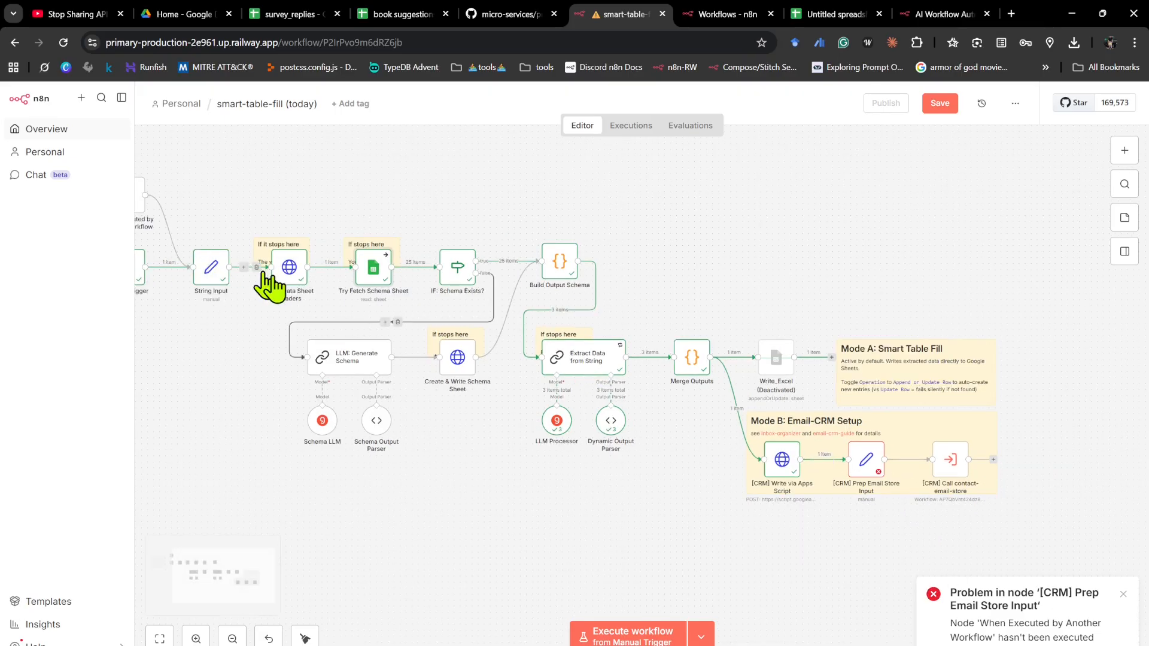
{"action": "scroll", "coordinate": [231, 257], "scroll_direction": "left", "scroll_amount": 3}
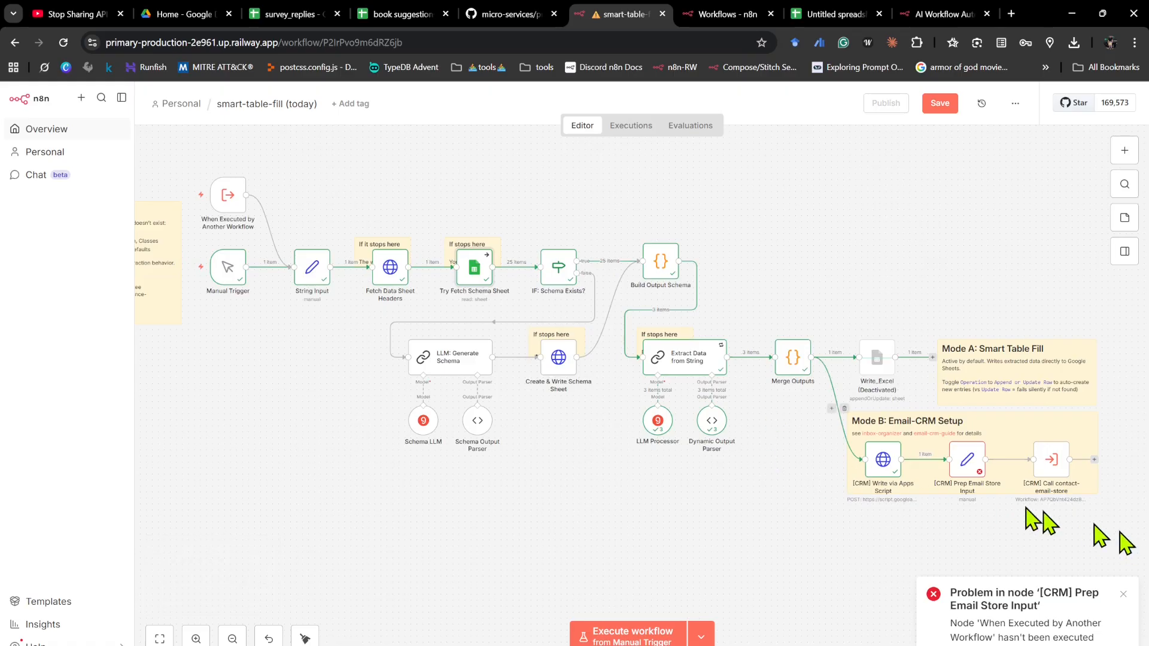
{"action": "scroll", "coordinate": [1077, 499], "scroll_direction": "up", "scroll_amount": 3}
{"action": "scroll", "coordinate": [984, 439], "scroll_direction": "right", "scroll_amount": 2}
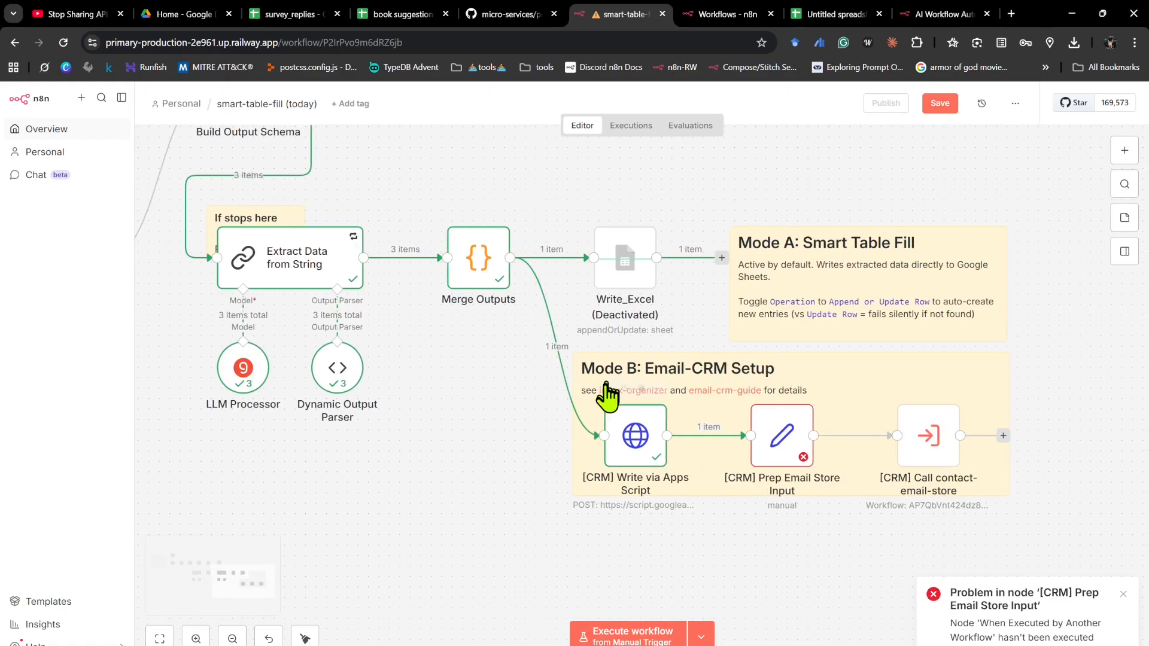
{"action": "left_click_drag", "start_coordinate": [1118, 543], "coordinate": [526, 331]}
{"action": "key", "text": "Delete"}
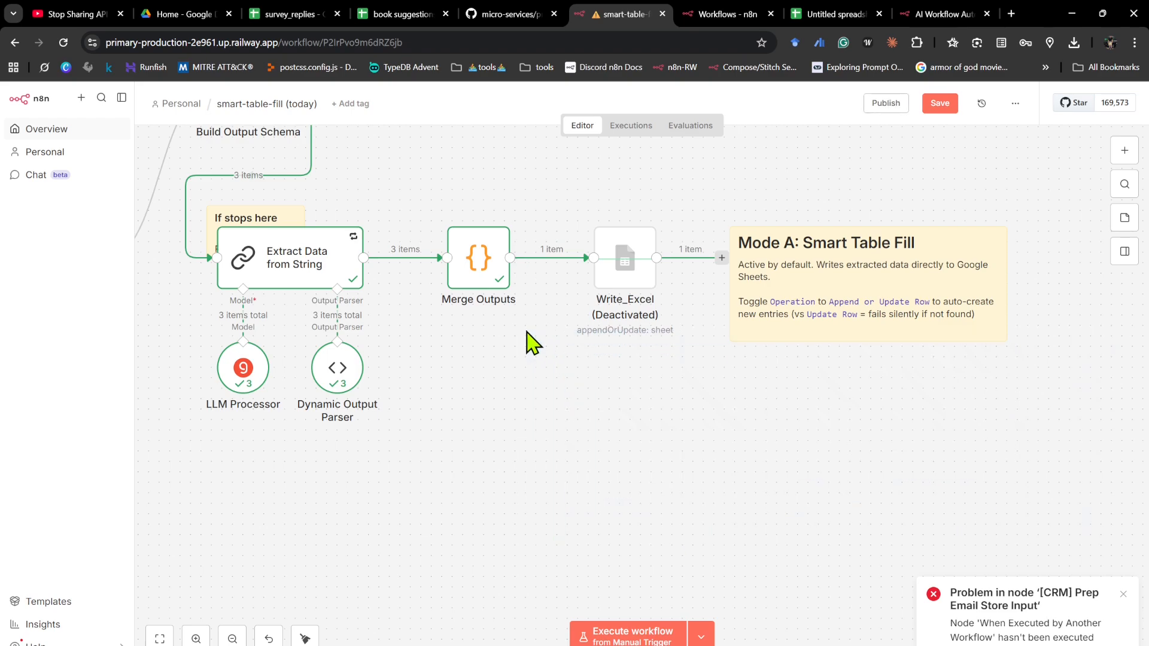
- Delete the Mode A: Smart Table Fill note and activate the Write_Excel node
{"action": "left_click_drag", "start_coordinate": [1056, 375], "coordinate": [692, 153]}
{"action": "key", "text": "Delete"}
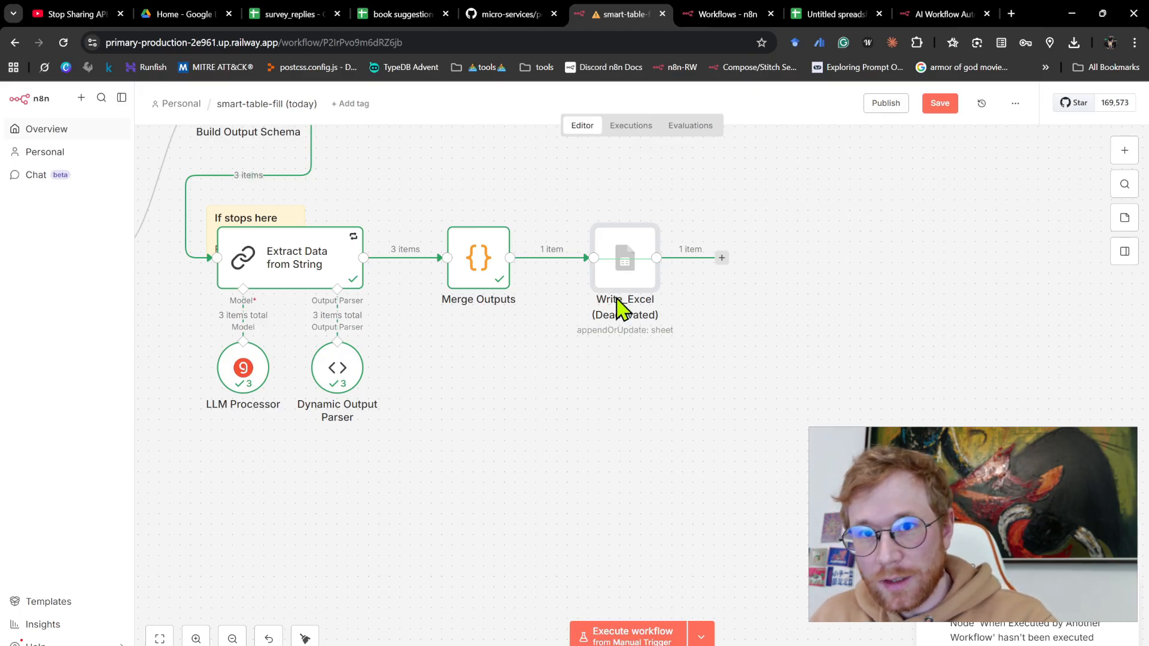
{"action": "key", "text": "d"}
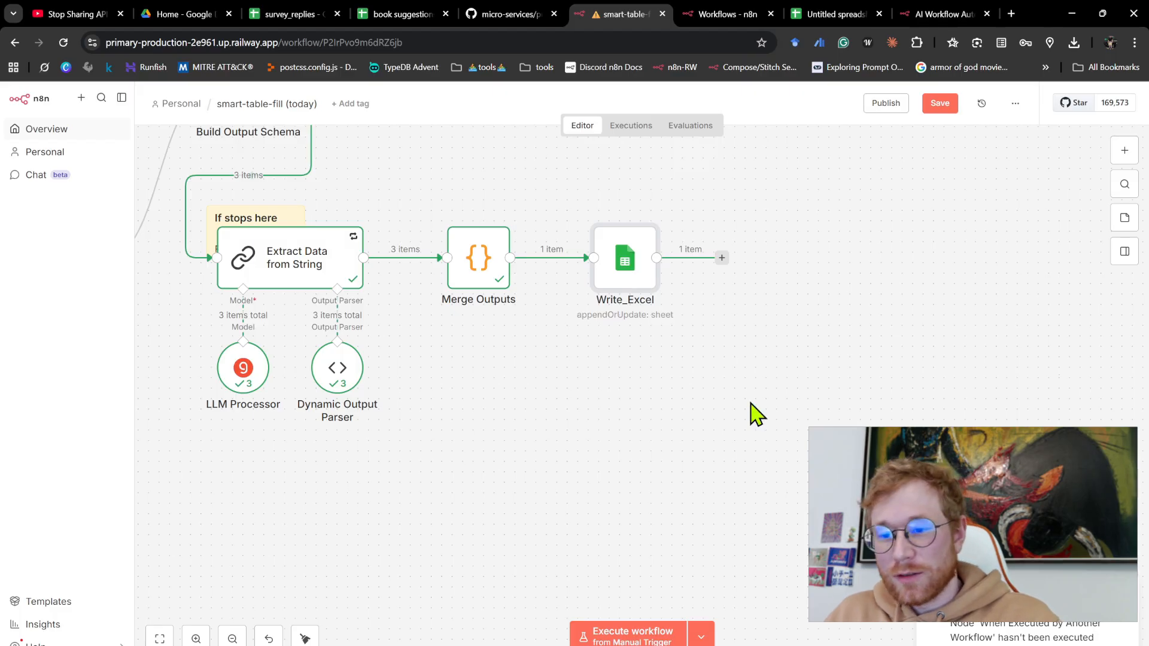
- Save the workflow, execute it from the Manual Trigger, and check the written rows in the output spreadsheet
{"action": "scroll", "coordinate": [755, 413], "scroll_direction": "down", "scroll_amount": 5}
{"action": "left_click", "coordinate": [935, 107]}
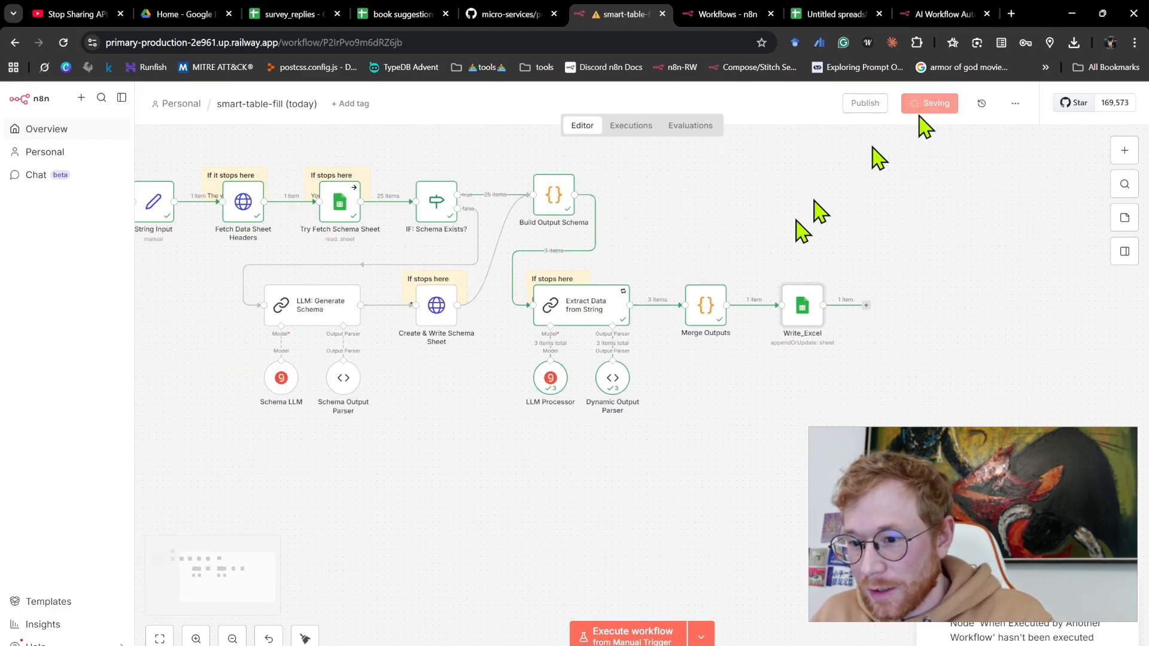
{"action": "scroll", "coordinate": [693, 333], "scroll_direction": "left", "scroll_amount": 3}
{"action": "left_click", "coordinate": [174, 208]}
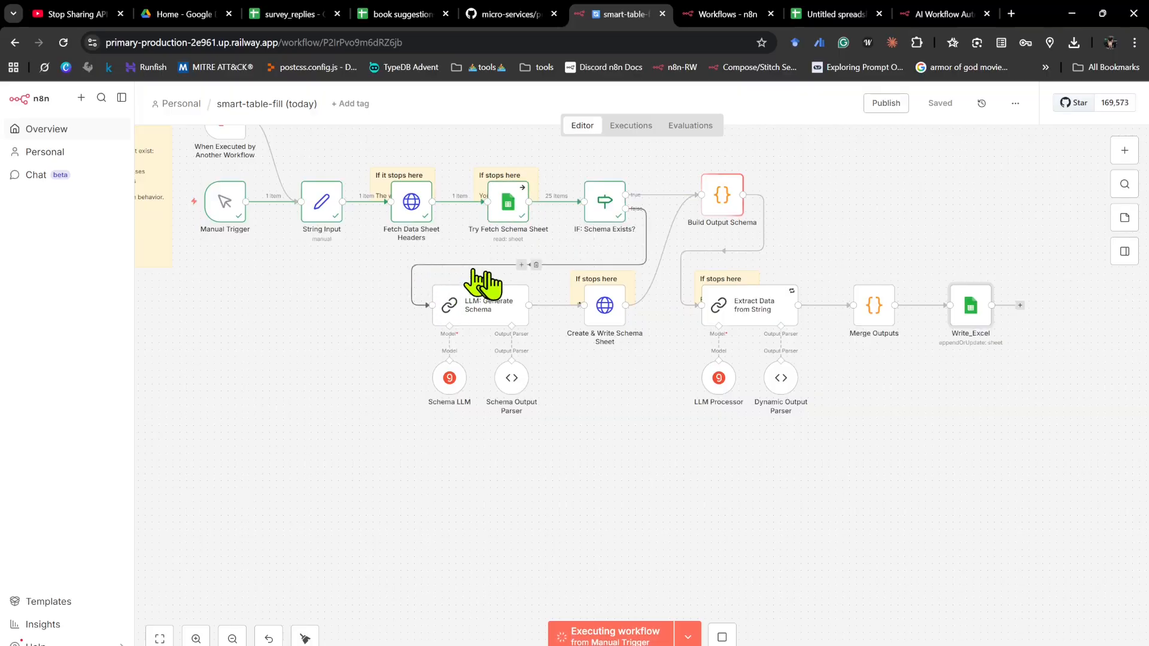
{"action": "scroll", "coordinate": [435, 179], "scroll_direction": "up", "scroll_amount": 3}
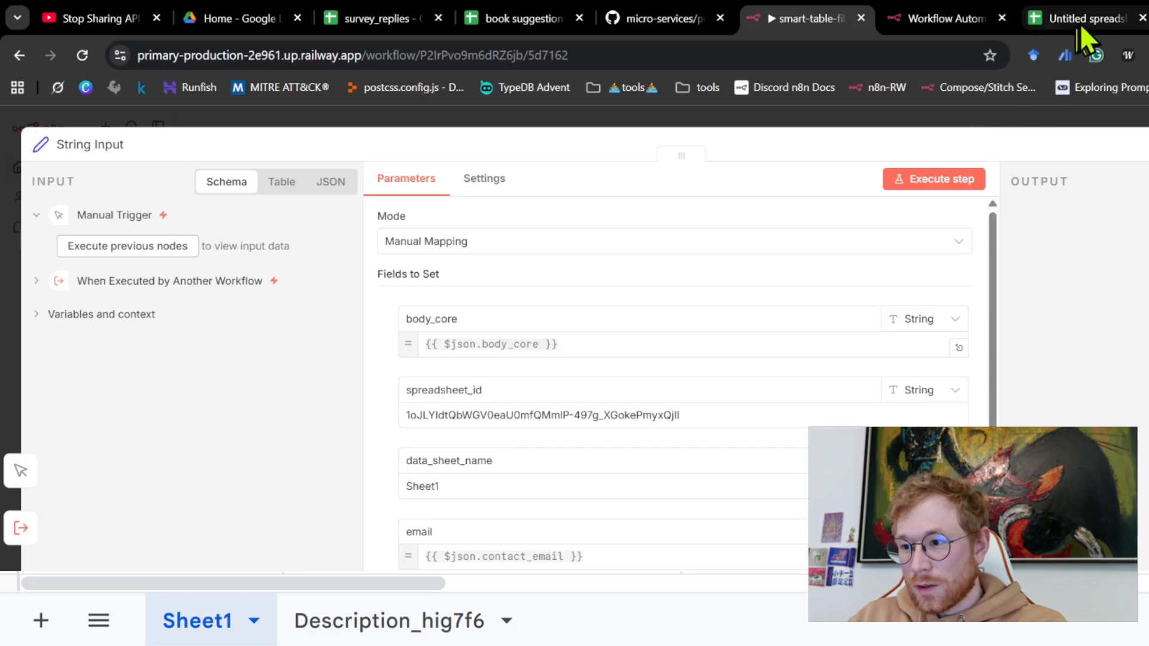
{"action": "left_click", "coordinate": [1082, 20]}
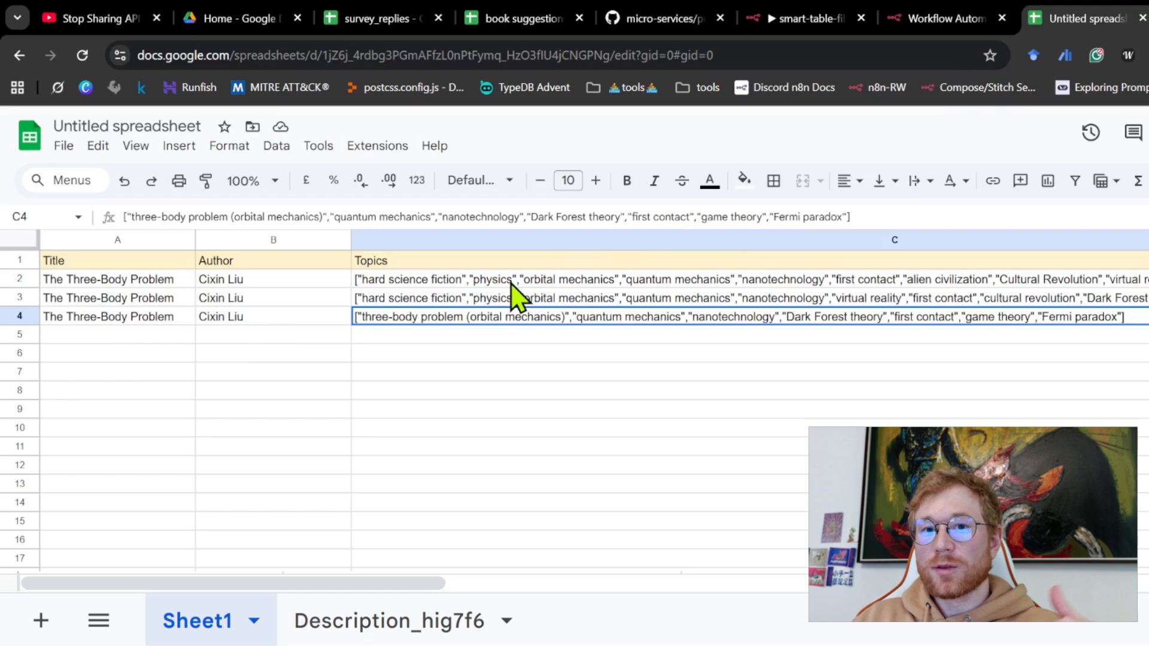
- Switch to the survey_replies spreadsheet and create a new blank spreadsheet from it
{"action": "left_click", "coordinate": [378, 25]}
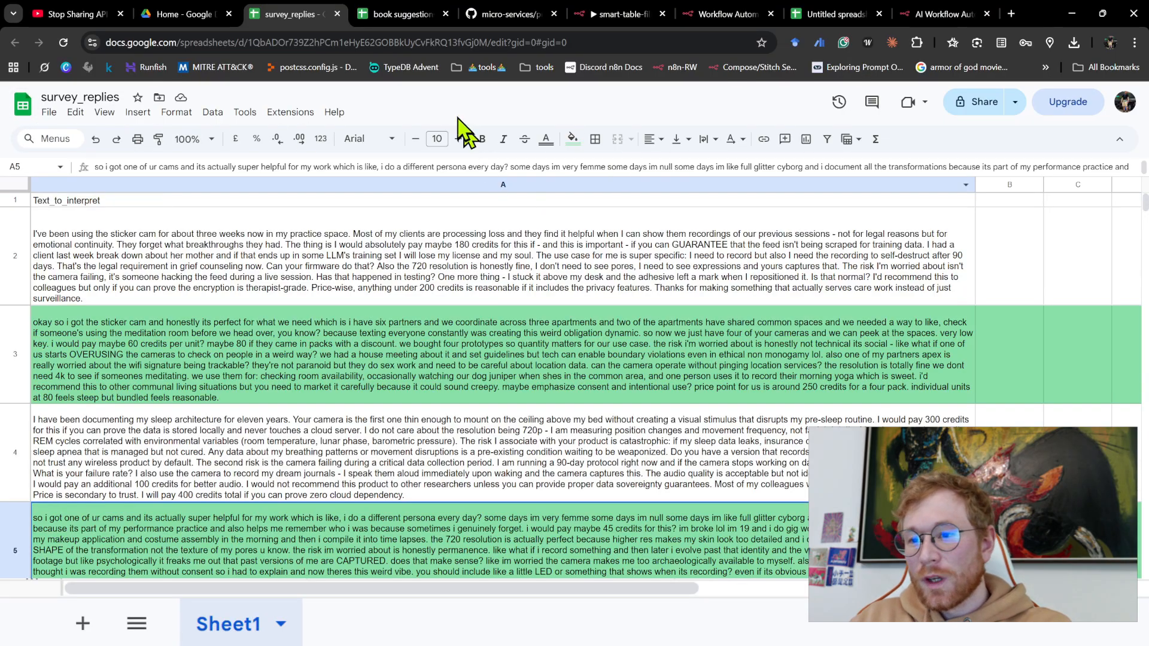
{"action": "left_click", "coordinate": [49, 112]}
{"action": "mouse_move", "coordinate": [78, 137]}
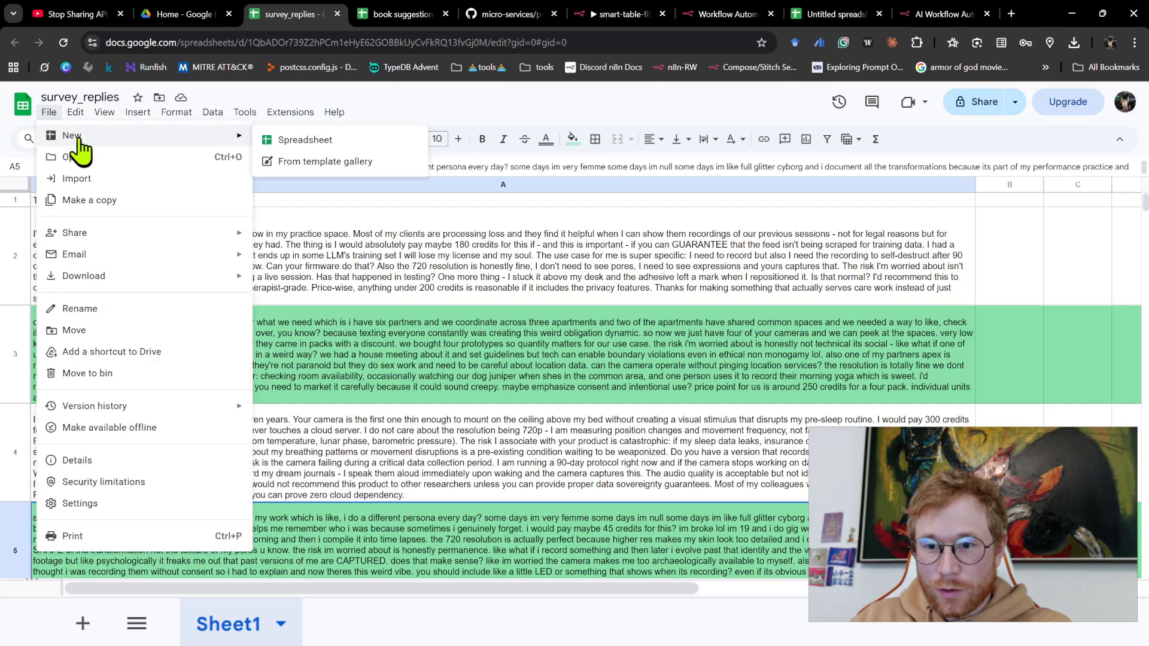
{"action": "left_click", "coordinate": [304, 142]}
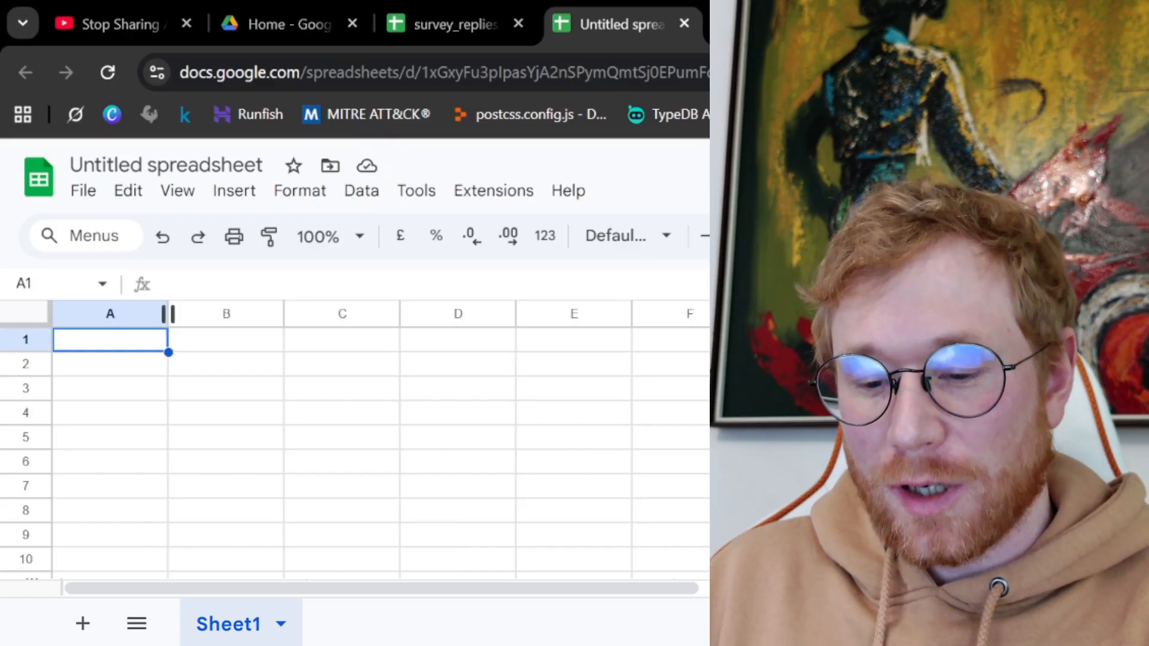
- Enter the headers Price Willingness (USD Range), Primary Use Case Category and Main Risk/Concern in A1:C1, widening each column to fit
{"action": "type", "text": "Price Willingness (USD Range)"}
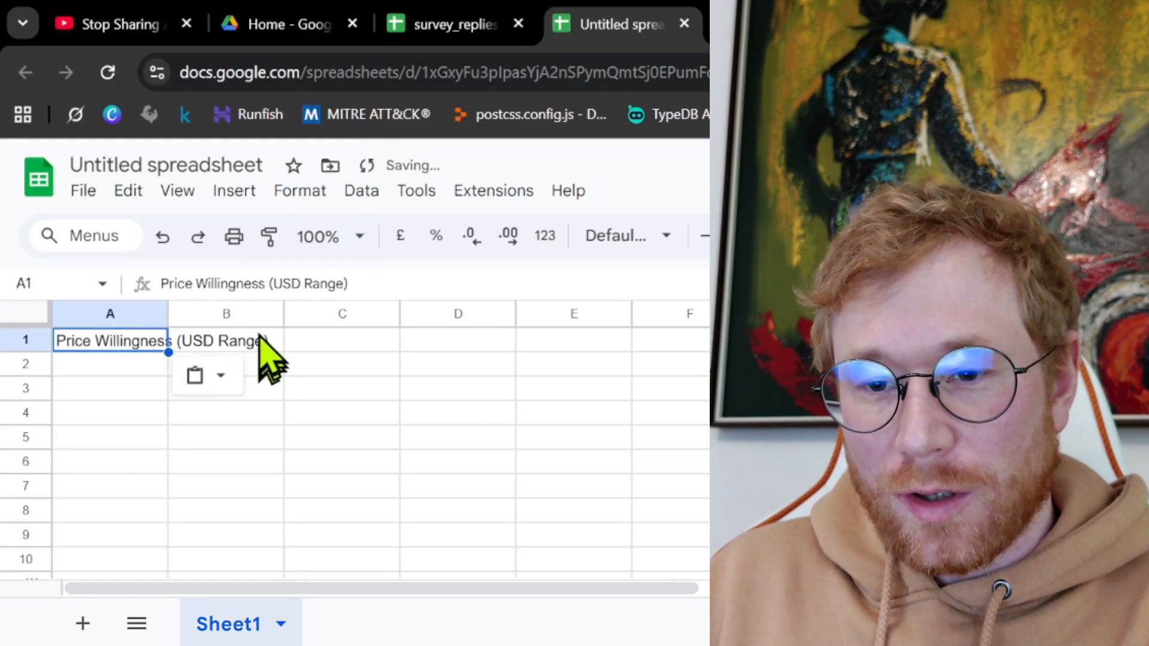
{"action": "left_click_drag", "start_coordinate": [168, 314], "coordinate": [292, 315]}
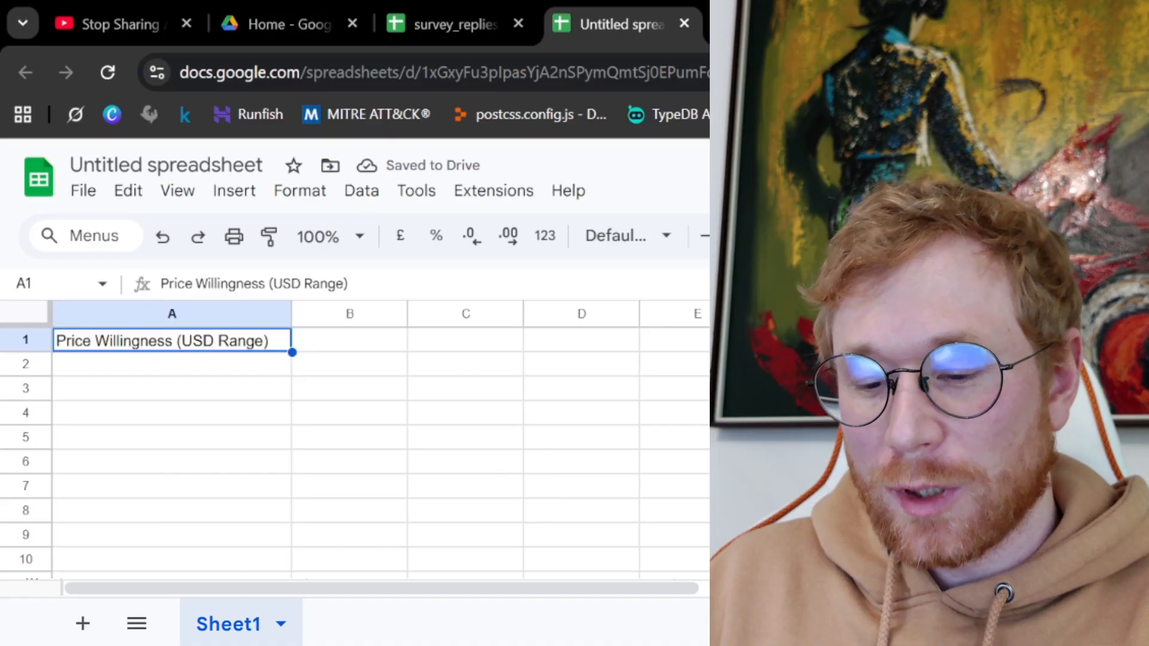
{"action": "left_click", "coordinate": [338, 347]}
{"action": "type", "text": "Primary Use Case Category"}
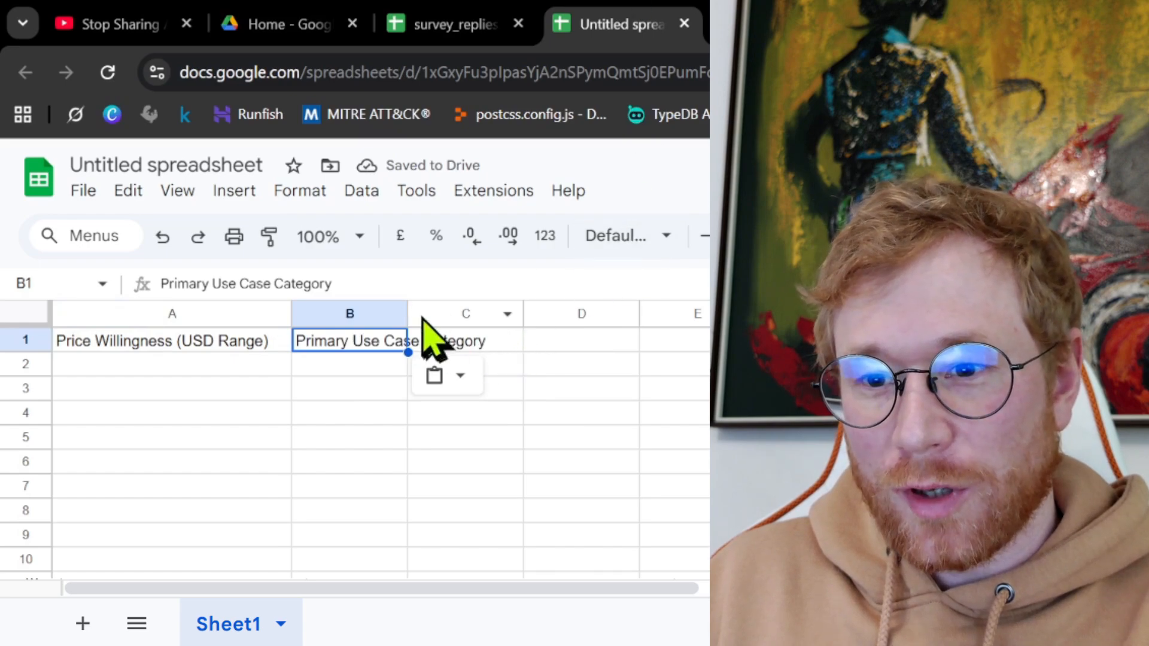
{"action": "left_click_drag", "start_coordinate": [407, 314], "coordinate": [501, 314]}
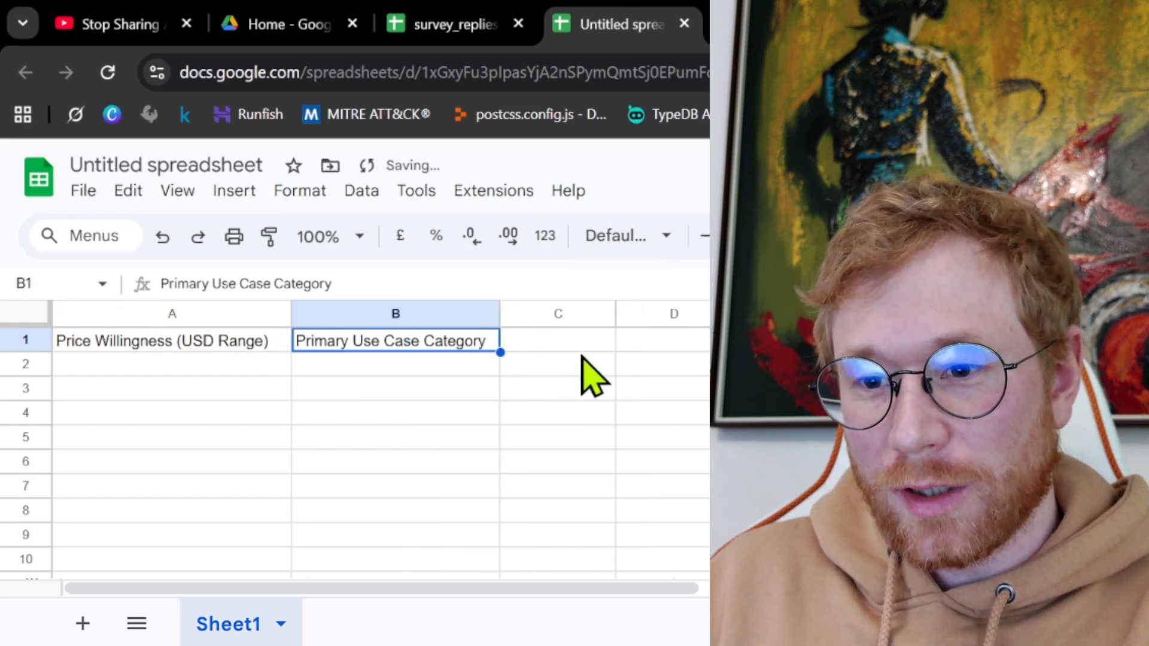
{"action": "left_click", "coordinate": [554, 347]}
{"action": "type", "text": "Main Risk/Concern"}
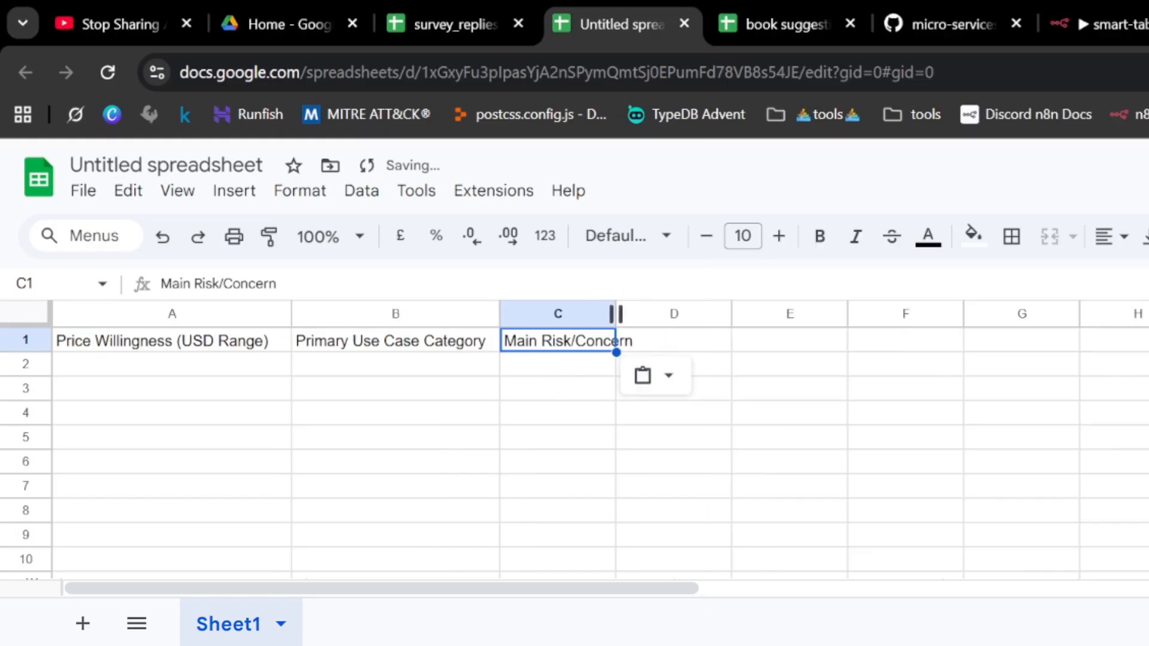
{"action": "left_click_drag", "start_coordinate": [615, 314], "coordinate": [675, 314]}
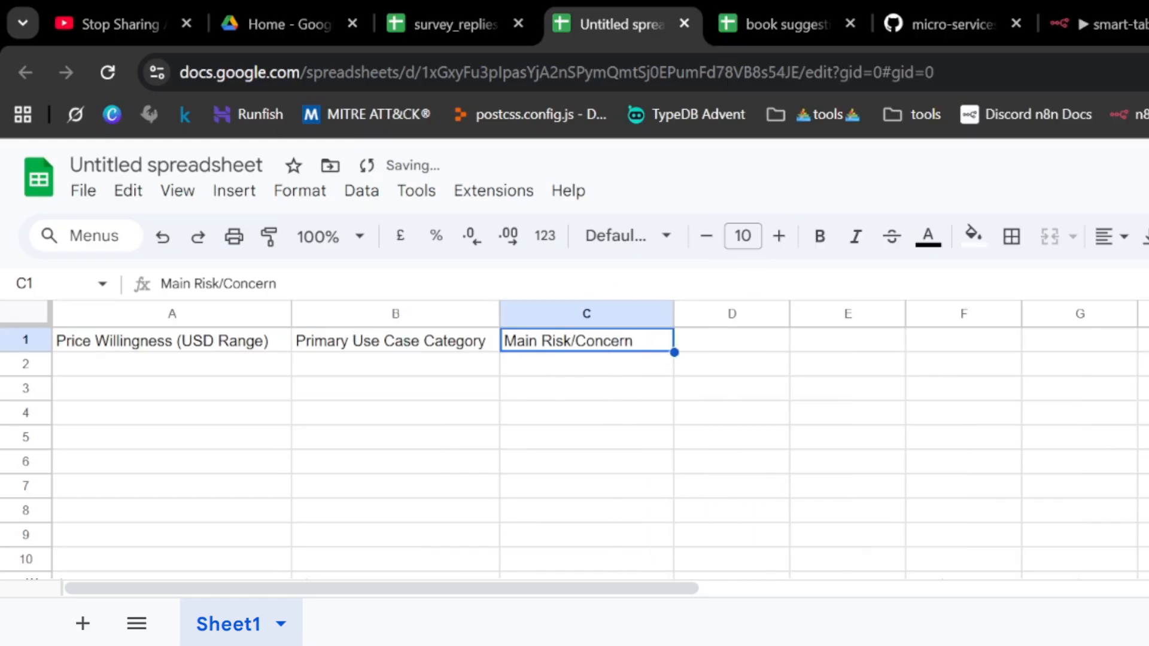
- Enter the headers Deal-Breaker Feature Request in D1 and User Archetype in E1, widening column D to fit
{"action": "left_click", "coordinate": [725, 341]}
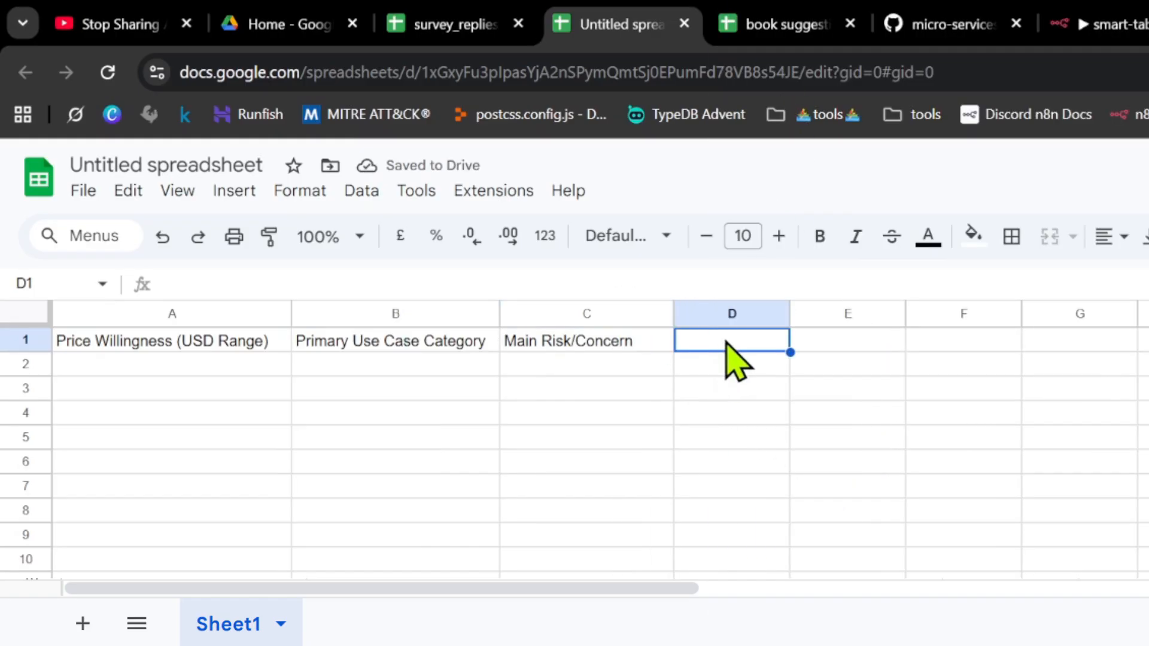
{"action": "type", "text": "Deal-Breaker Feature Request"}
{"action": "left_click_drag", "start_coordinate": [786, 310], "coordinate": [902, 314]}
{"action": "left_click", "coordinate": [927, 389]}
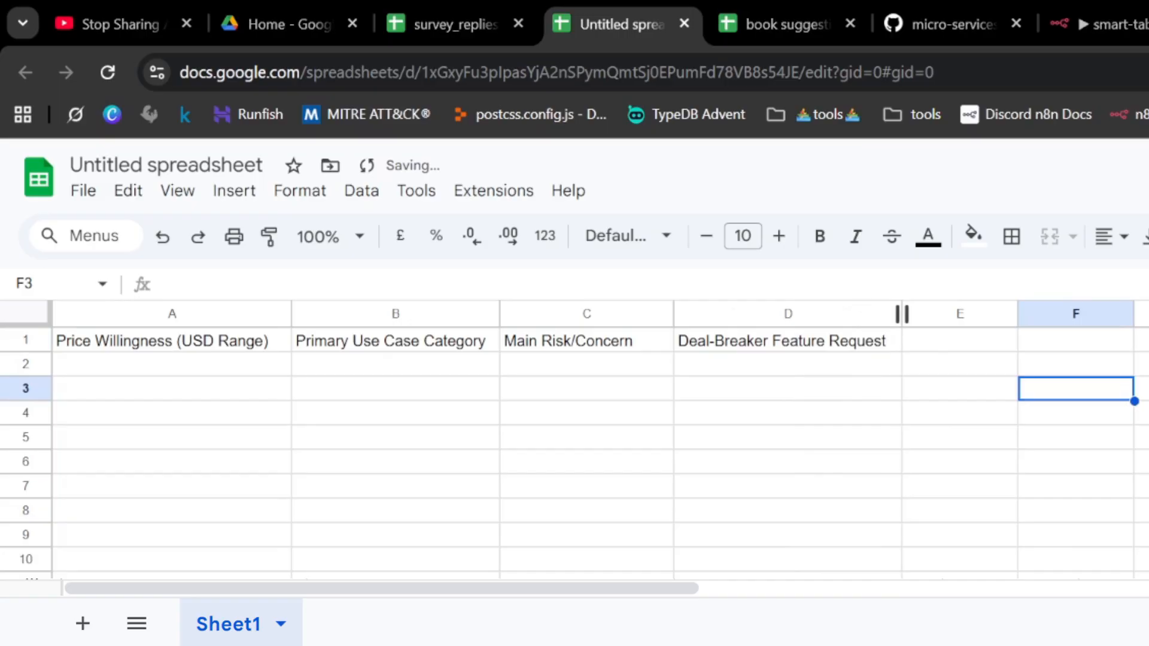
{"action": "left_click", "coordinate": [935, 341]}
{"action": "type", "text": "User Archetype"}
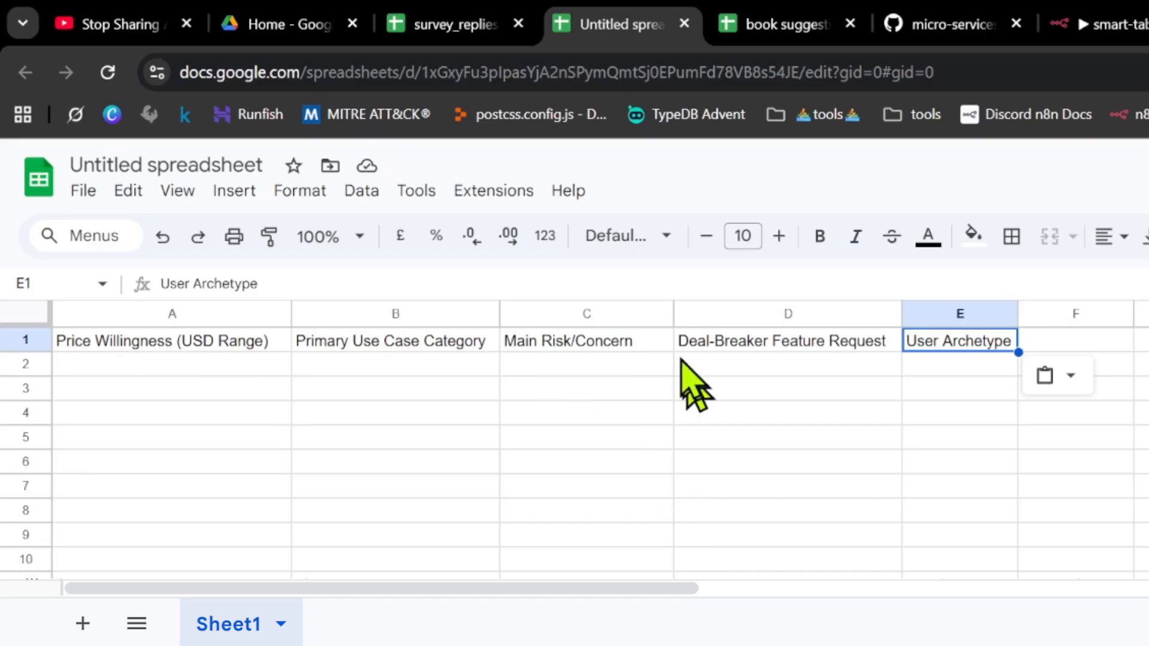
{"action": "left_click", "coordinate": [515, 462]}
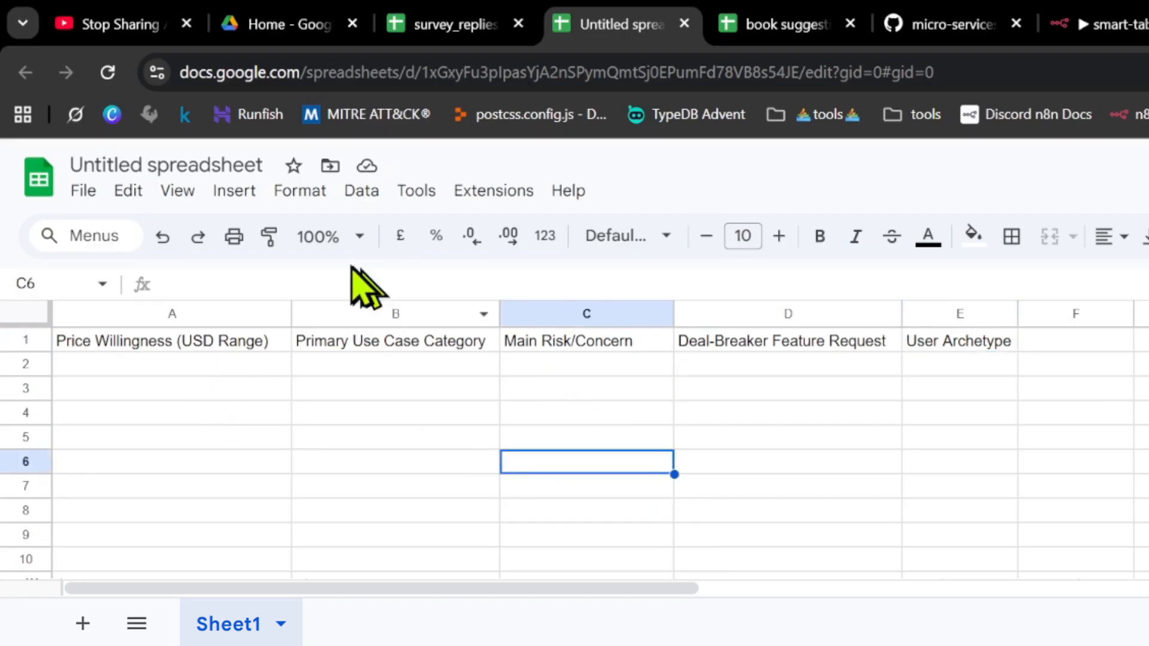
- Copy the new spreadsheet's ID from its URL and set it as spreadsheet_id in the workflow's String Input node
{"action": "left_click", "coordinate": [441, 83]}
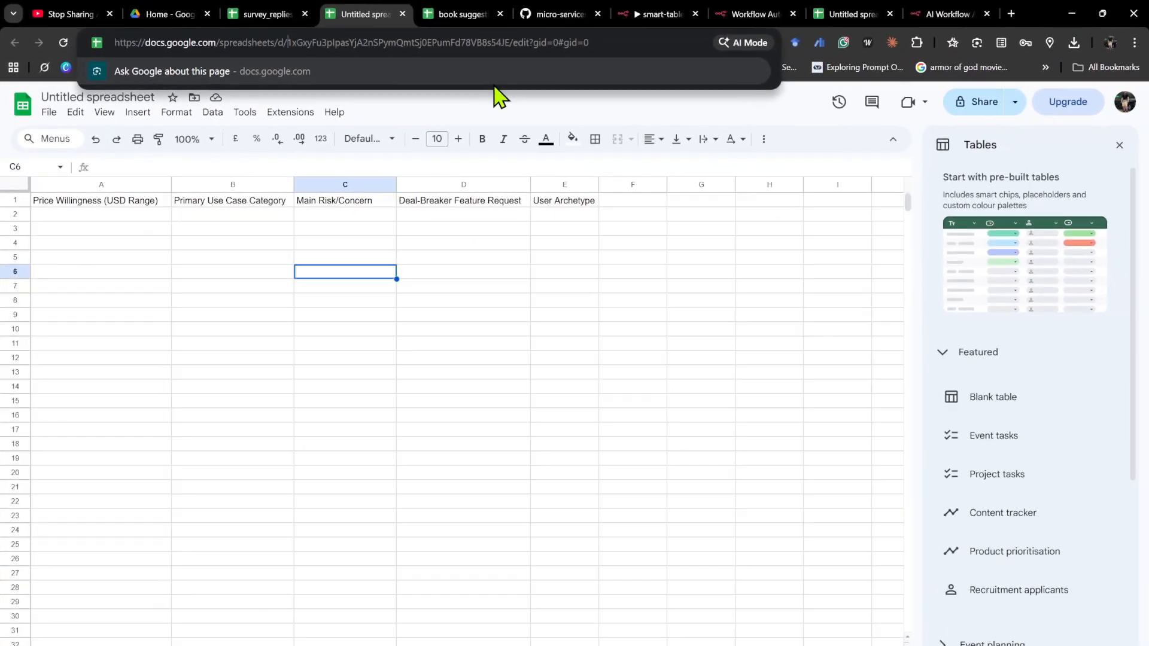
{"action": "key", "text": "ctrl+shift+Right"}
{"action": "key", "text": "ctrl+shift+Right"}
{"action": "key", "text": "ctrl+c"}
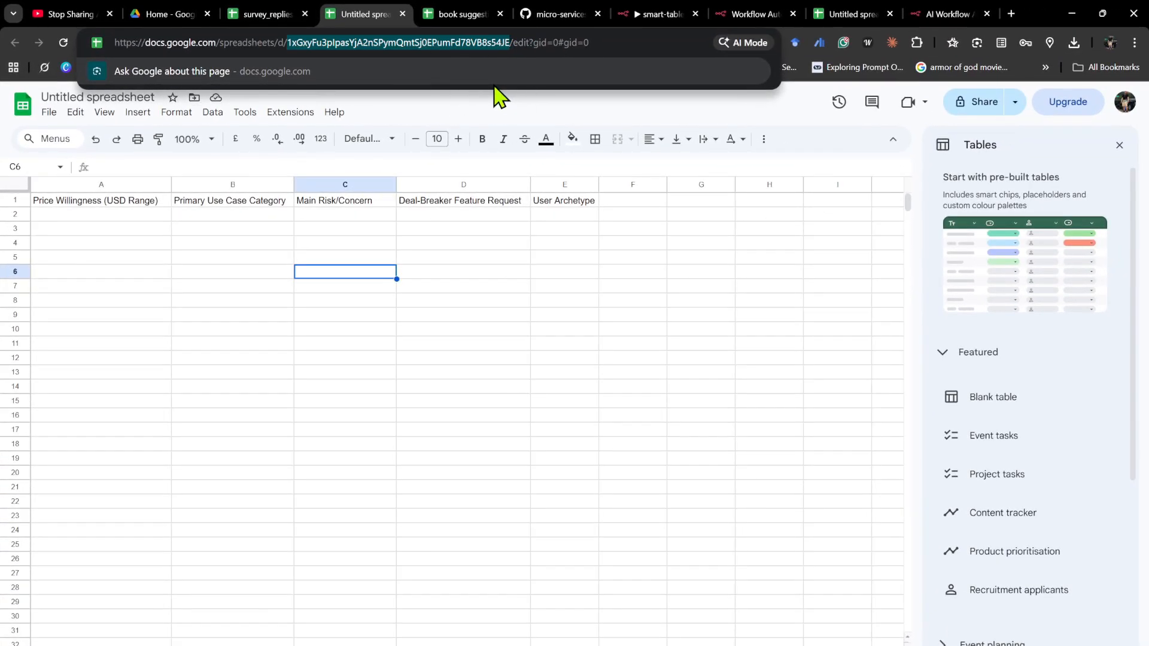
{"action": "left_click", "coordinate": [653, 18]}
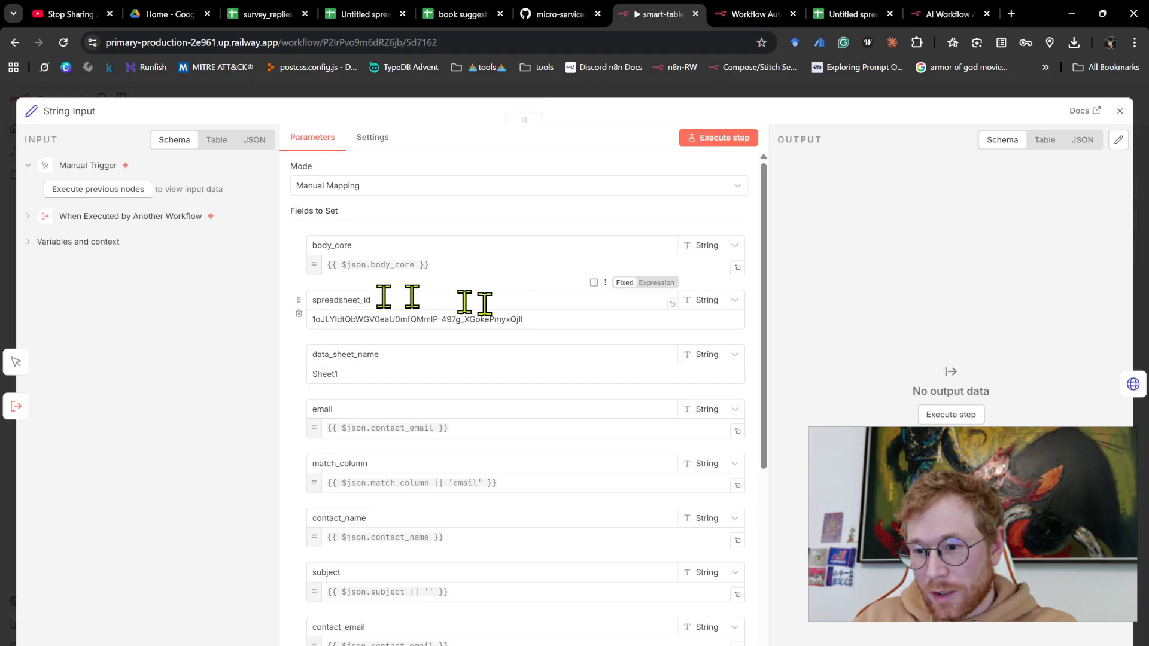
{"action": "left_click_drag", "start_coordinate": [549, 321], "coordinate": [306, 334]}
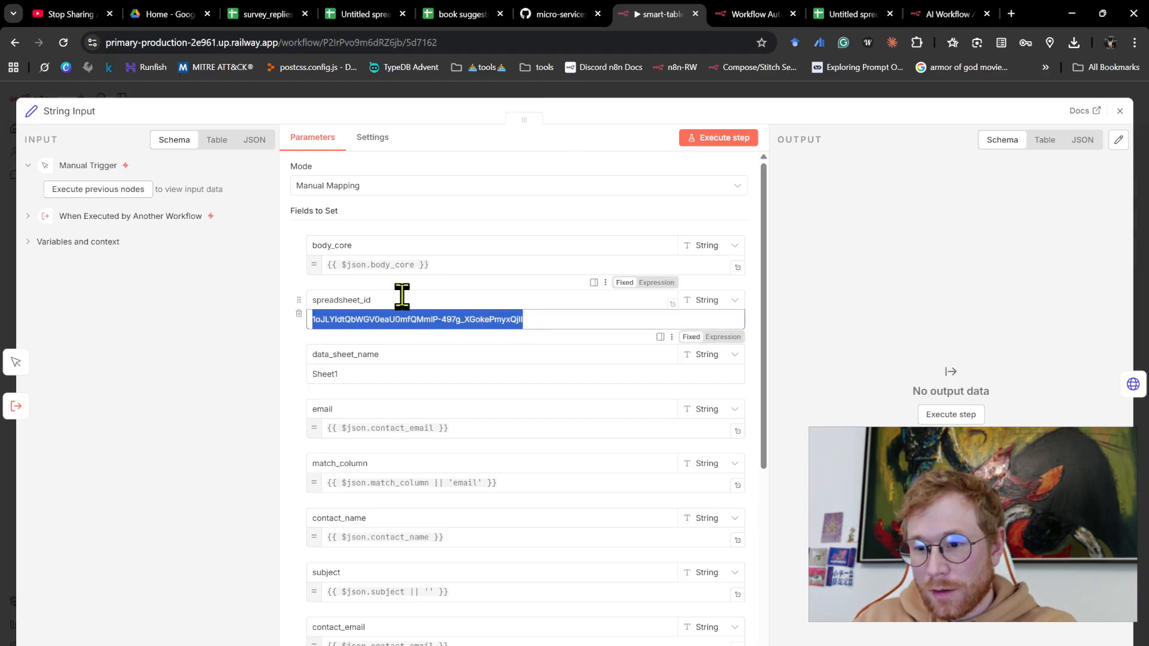
{"action": "key", "text": "ctrl+v"}
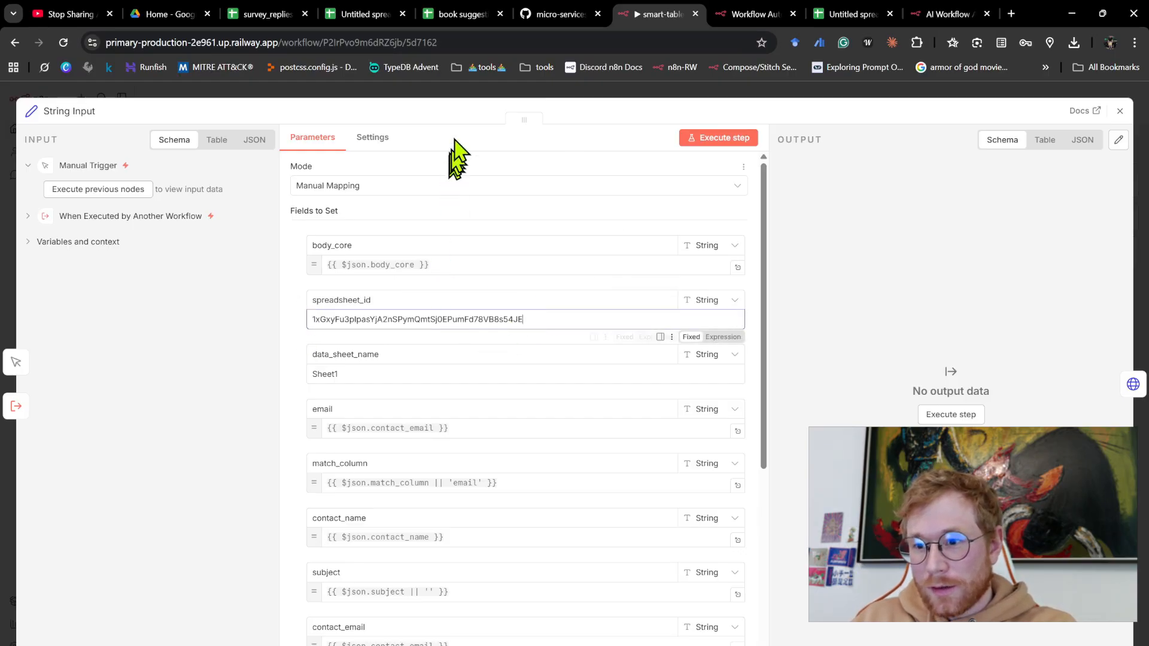
{"action": "left_click", "coordinate": [457, 91]}
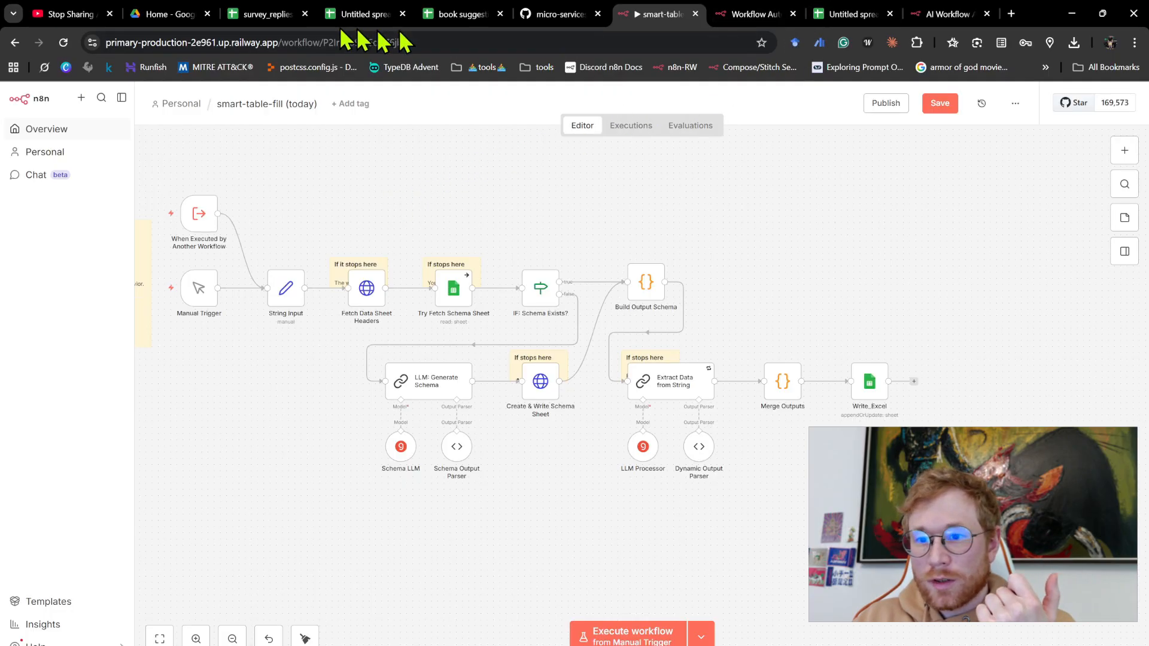
- Copy the full text of the first survey reply in cell A2 of survey_replies
{"action": "left_click", "coordinate": [267, 13]}
{"action": "left_click", "coordinate": [379, 217]}
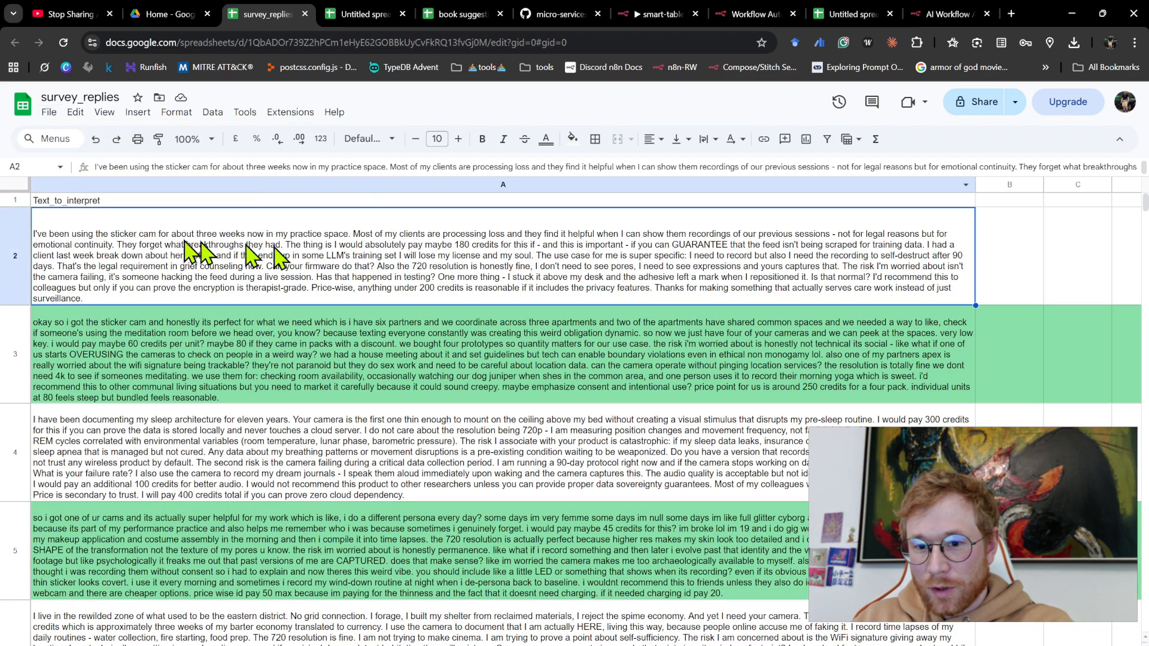
{"action": "double_click", "coordinate": [120, 276]}
{"action": "key", "text": "ctrl+a"}
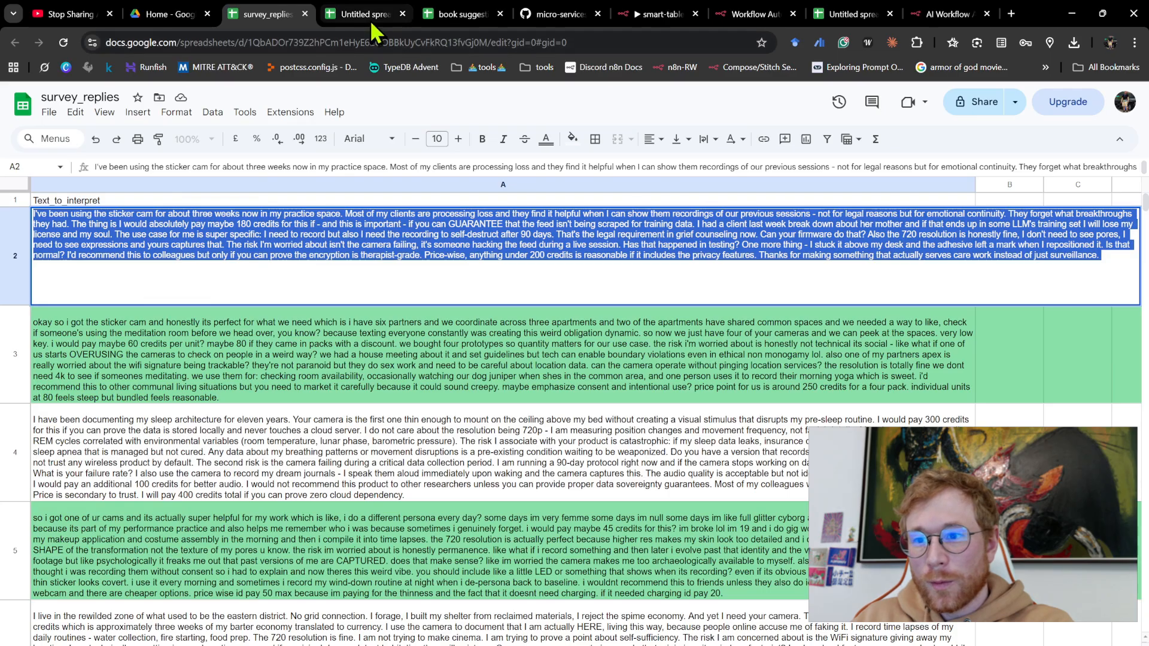
- Replace the body_core expression in the workflow's String Input node with the copied survey reply
{"action": "left_click", "coordinate": [369, 20]}
{"action": "left_click", "coordinate": [625, 20]}
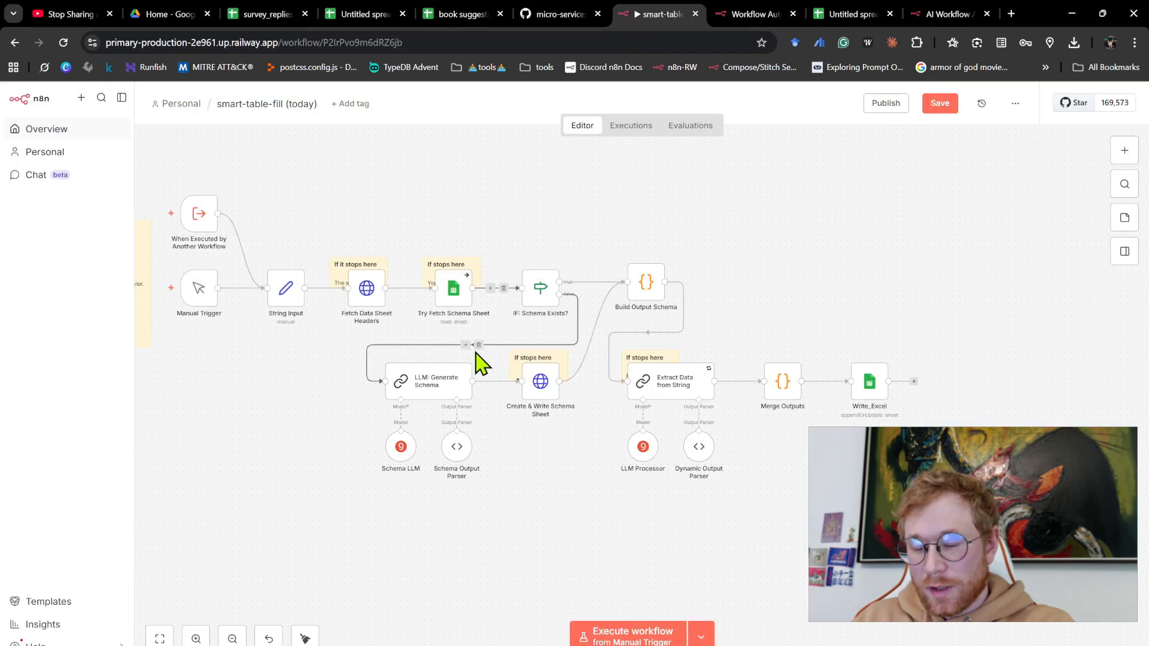
{"action": "double_click", "coordinate": [302, 293]}
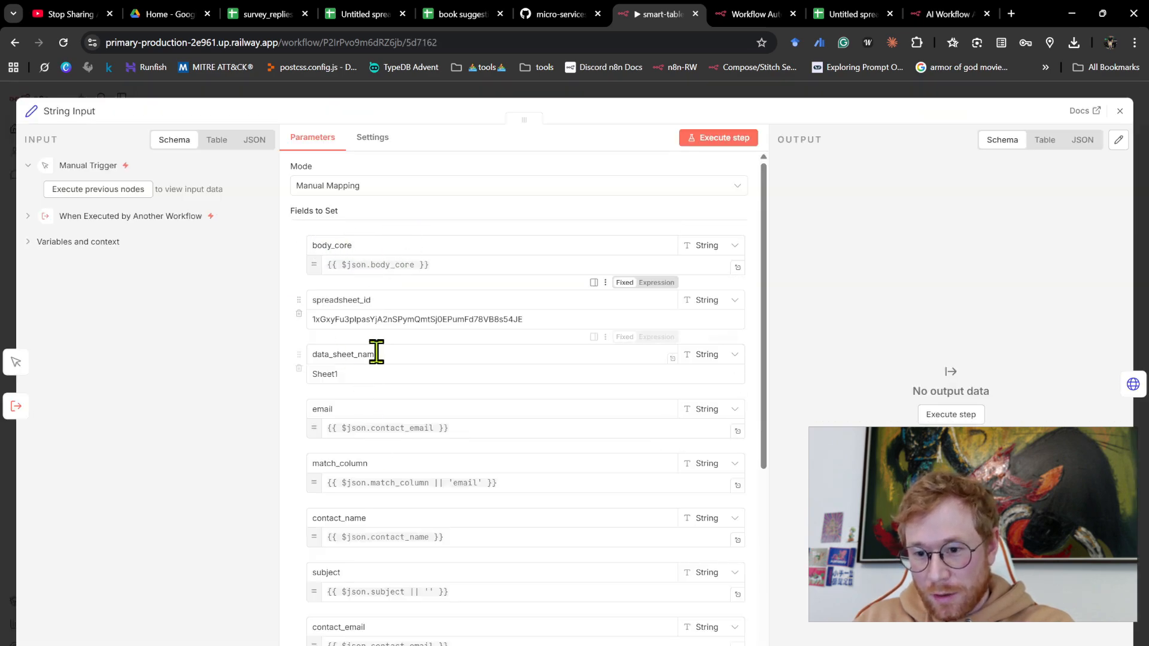
{"action": "left_click_drag", "start_coordinate": [446, 265], "coordinate": [281, 269]}
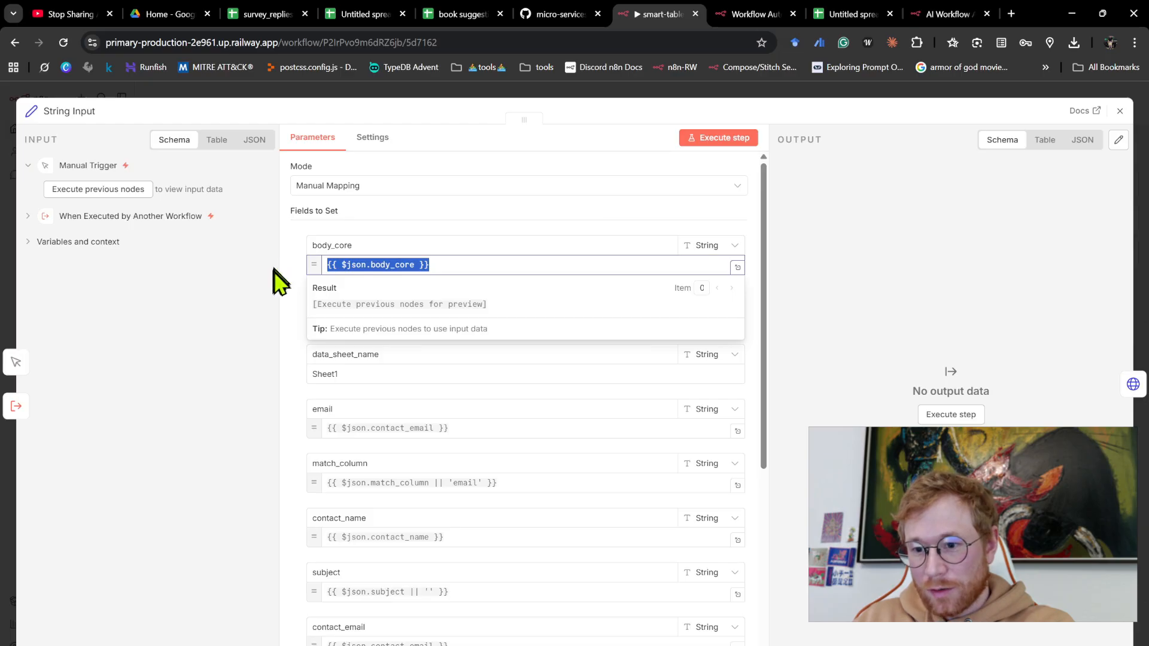
{"action": "key", "text": "ctrl+v"}
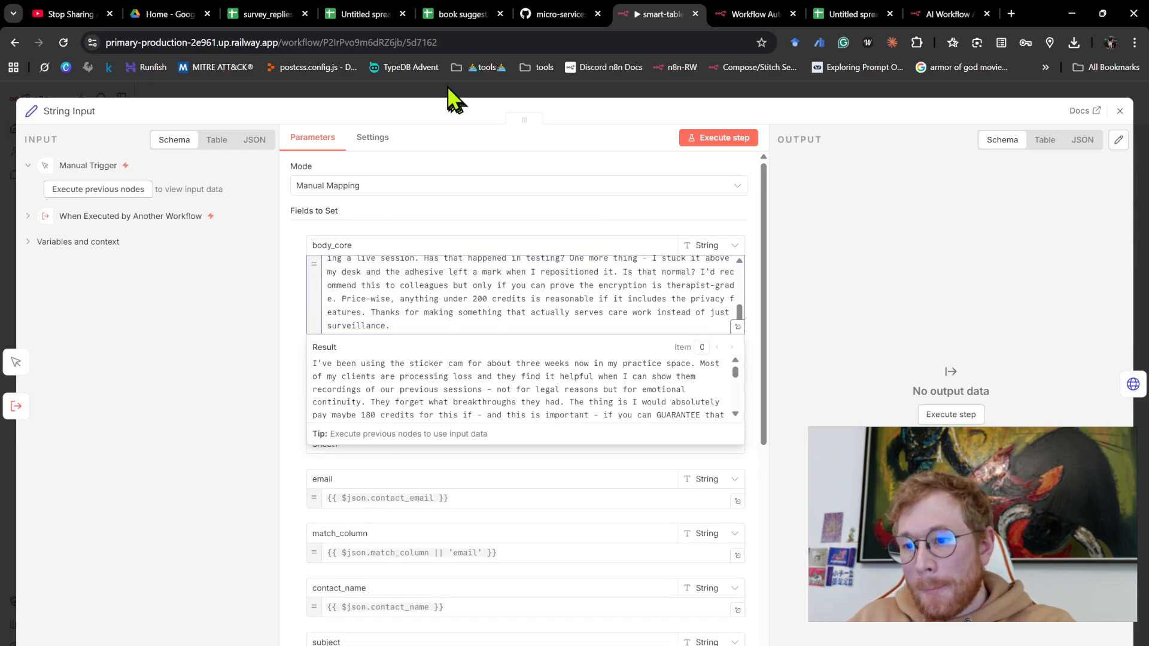
{"action": "left_click", "coordinate": [455, 101]}
- Highlight the schema-generation branch and execute the workflow from the Manual Trigger on the survey reply
{"action": "scroll", "coordinate": [433, 184], "scroll_direction": "down", "scroll_amount": 2}
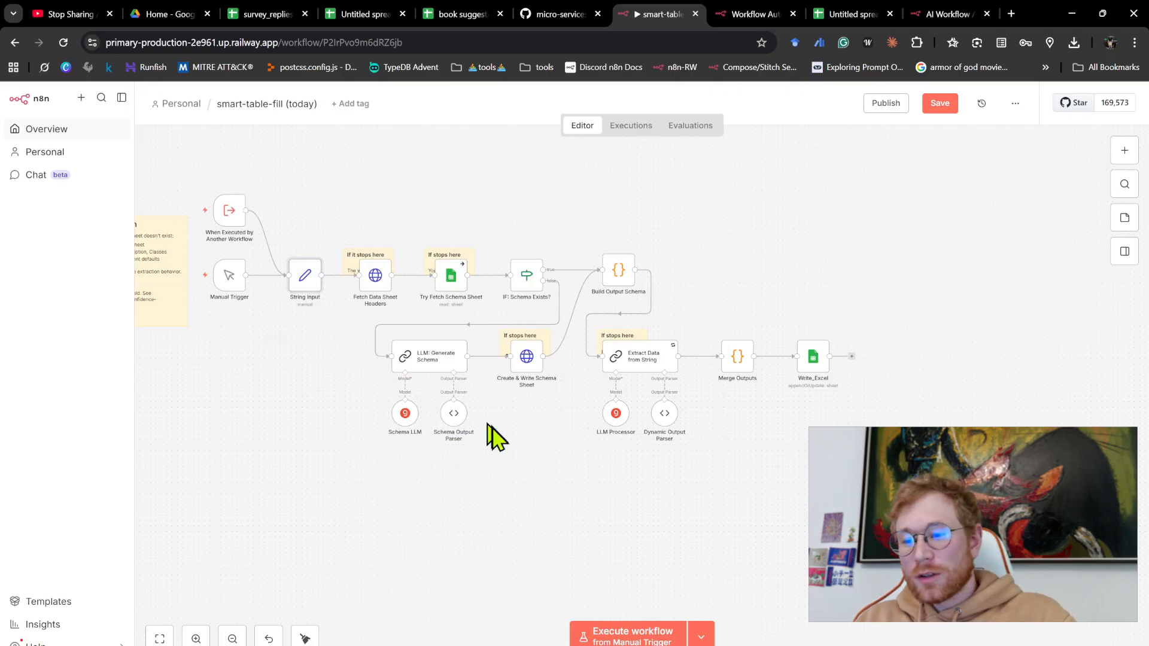
{"action": "left_click_drag", "start_coordinate": [585, 489], "coordinate": [341, 321]}
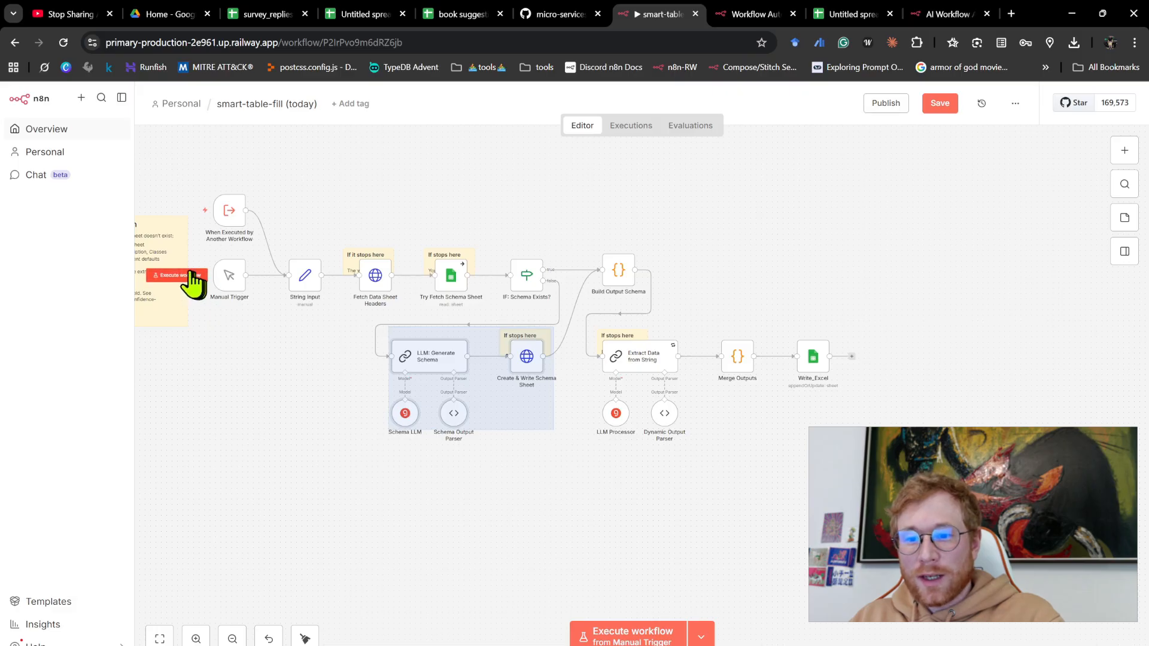
{"action": "left_click", "coordinate": [190, 278]}
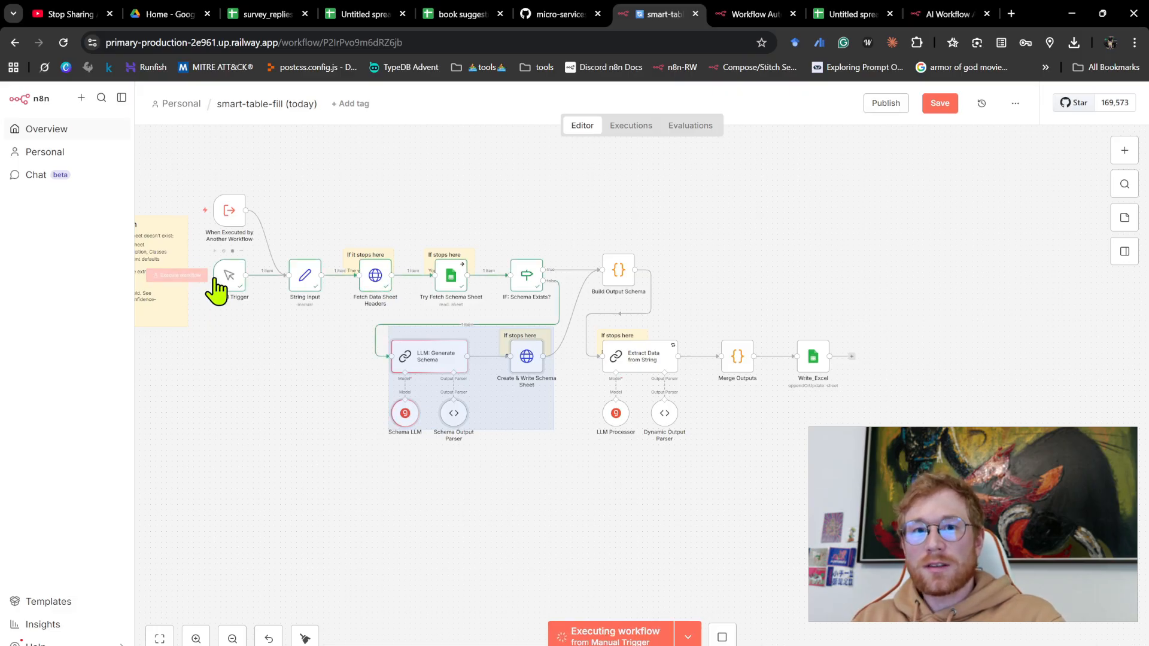
{"action": "left_click", "coordinate": [568, 517]}
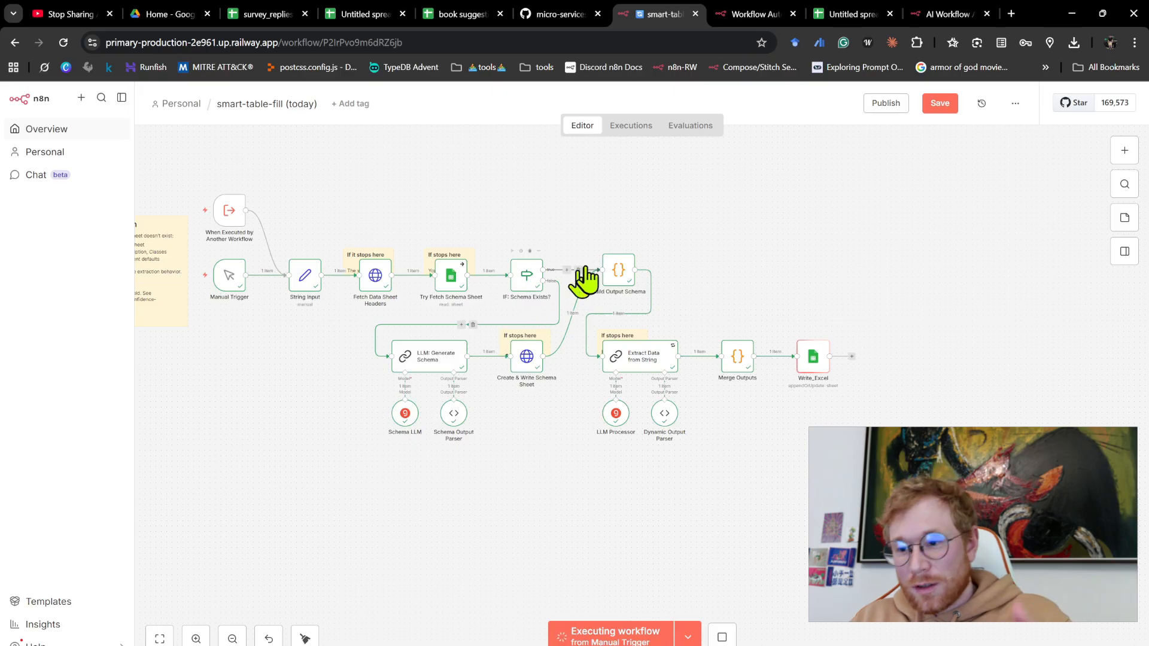
- Inspect the ColumnName condition and the input of the IF: Schema Exists? node
{"action": "scroll", "coordinate": [589, 277], "scroll_direction": "up", "scroll_amount": 5}
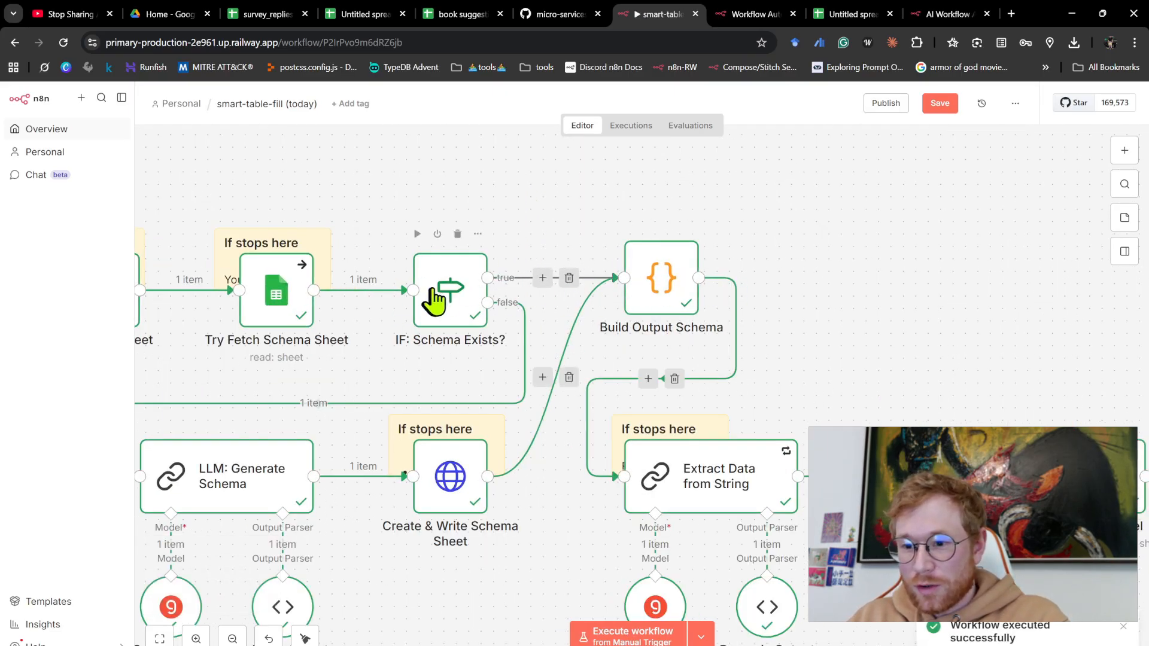
{"action": "left_click", "coordinate": [453, 293]}
{"action": "key", "text": "Return"}
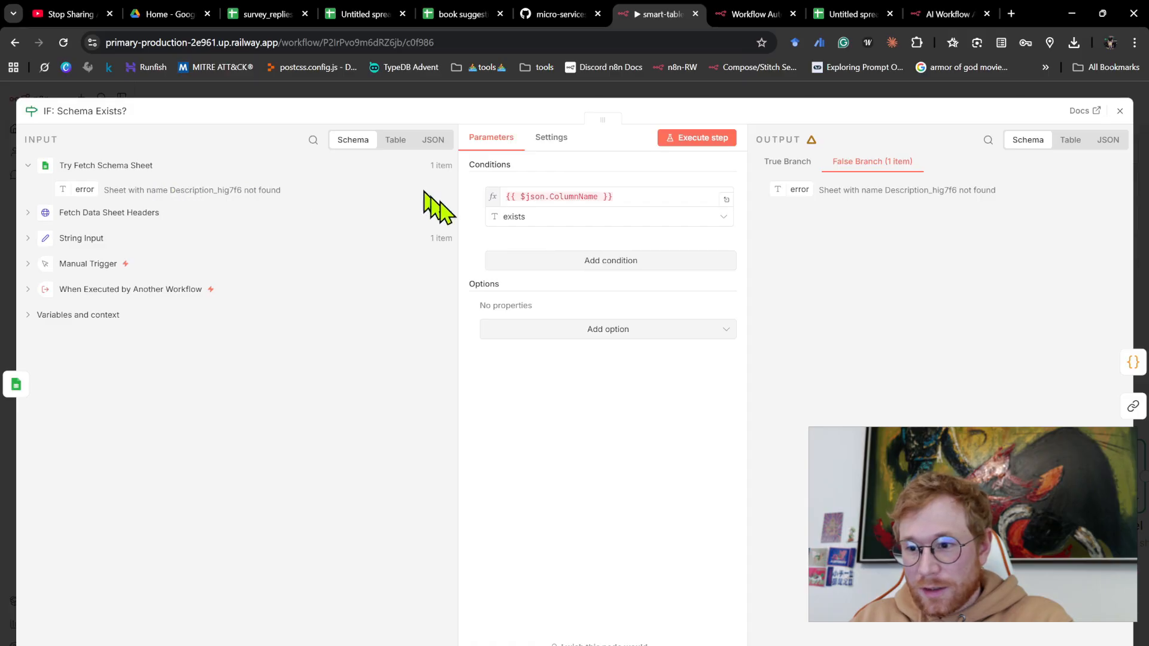
{"action": "triple_click", "coordinate": [616, 198]}
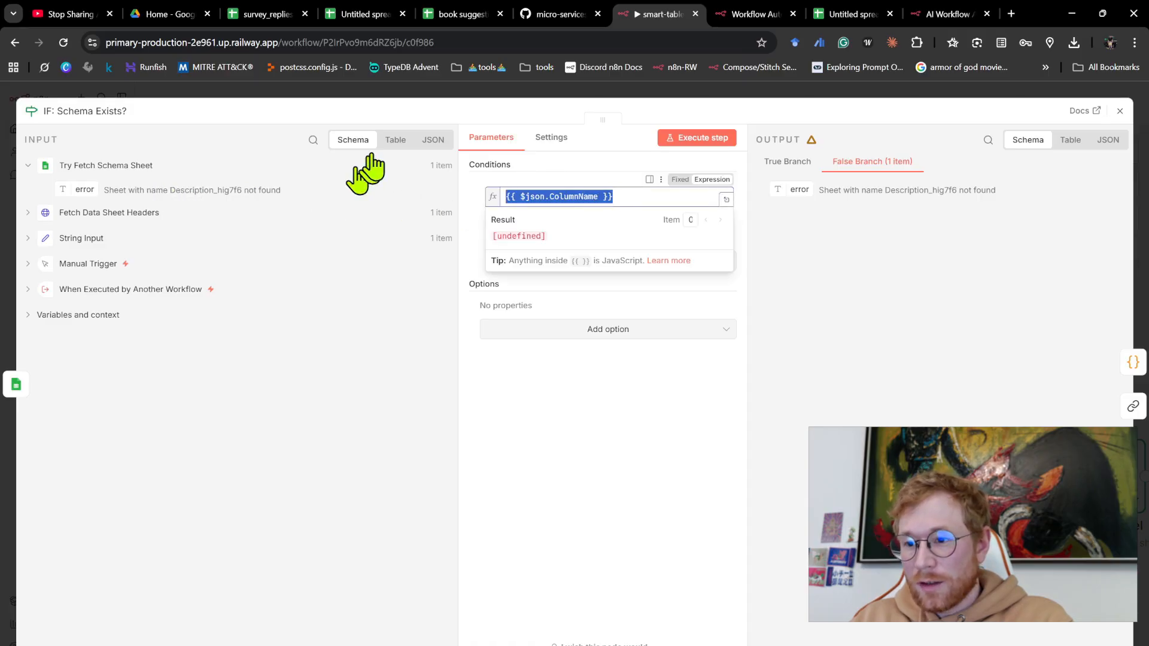
- Open the Dynamic Output Parser node and examine the extracted price, use case and Main Risk/Concern values in its output
{"action": "left_click", "coordinate": [388, 95]}
{"action": "scroll", "coordinate": [503, 159], "scroll_direction": "down", "scroll_amount": 1}
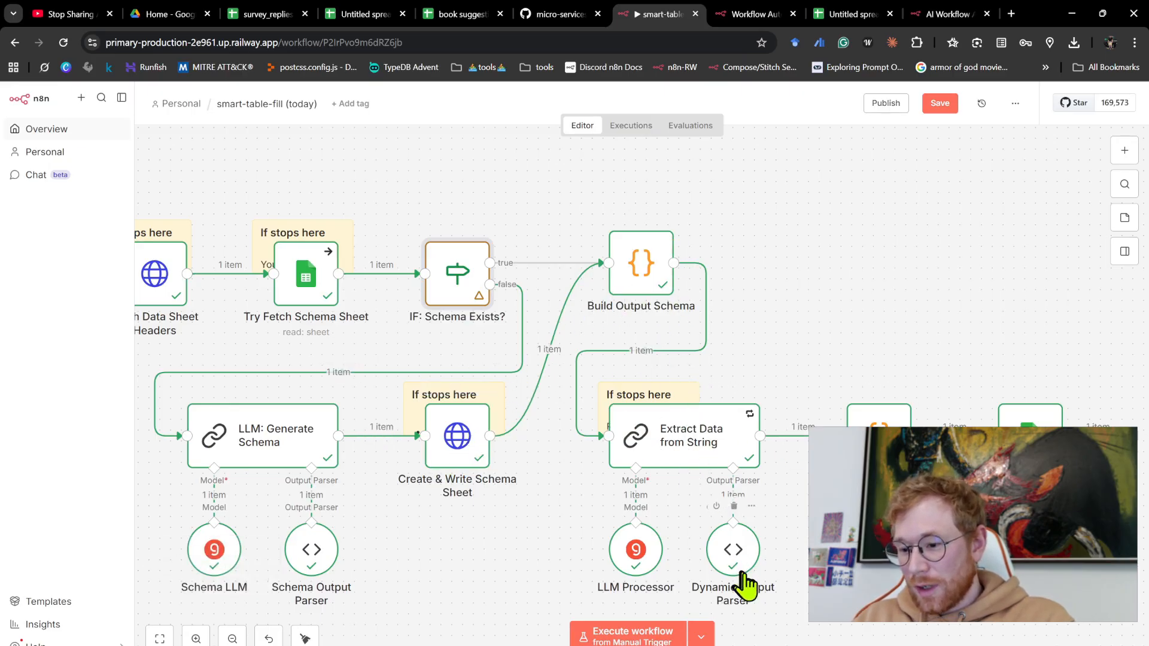
{"action": "scroll", "coordinate": [787, 550], "scroll_direction": "up", "scroll_amount": 1}
{"action": "scroll", "coordinate": [769, 487], "scroll_direction": "down", "scroll_amount": 1}
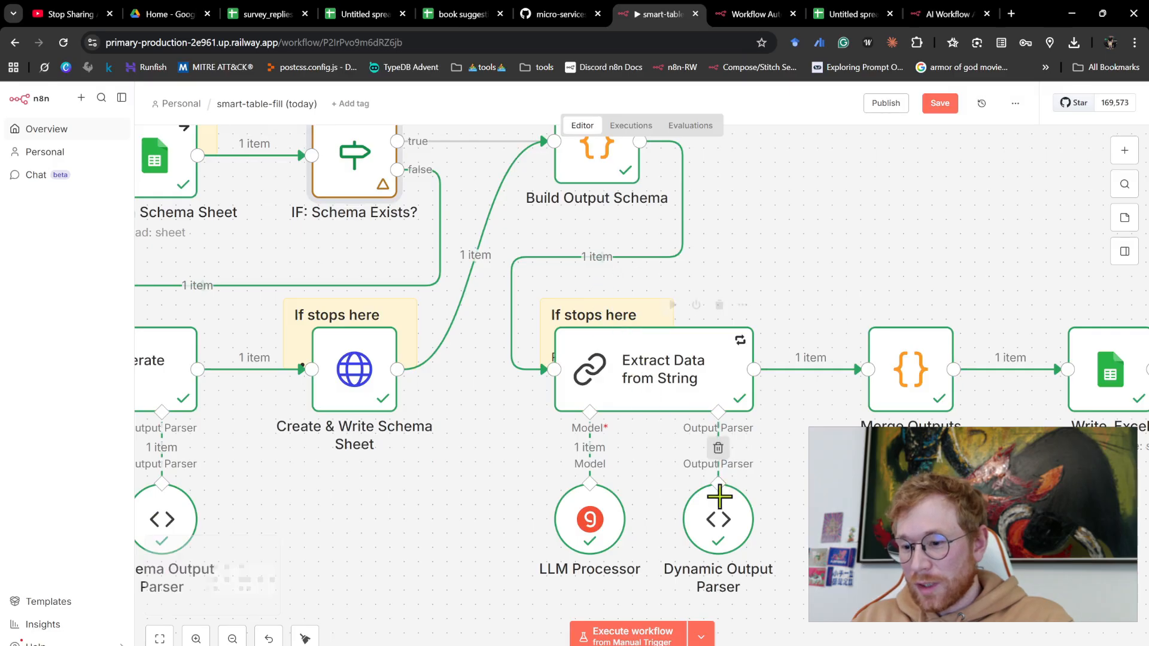
{"action": "double_click", "coordinate": [730, 532]}
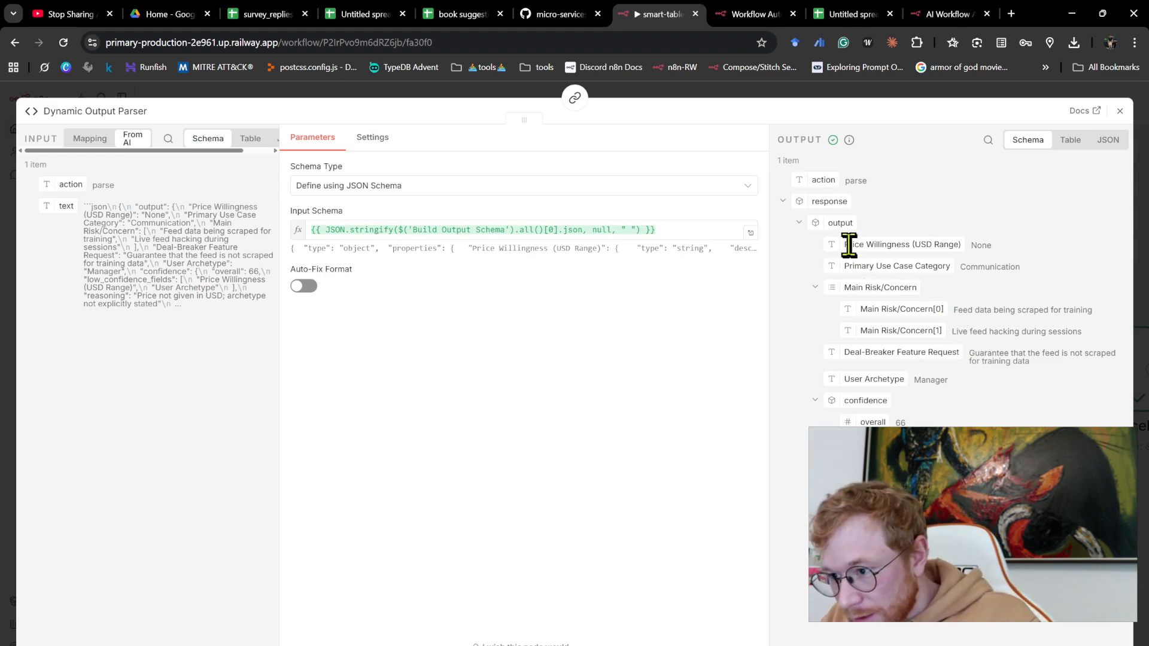
{"action": "left_click_drag", "start_coordinate": [846, 245], "coordinate": [961, 244]}
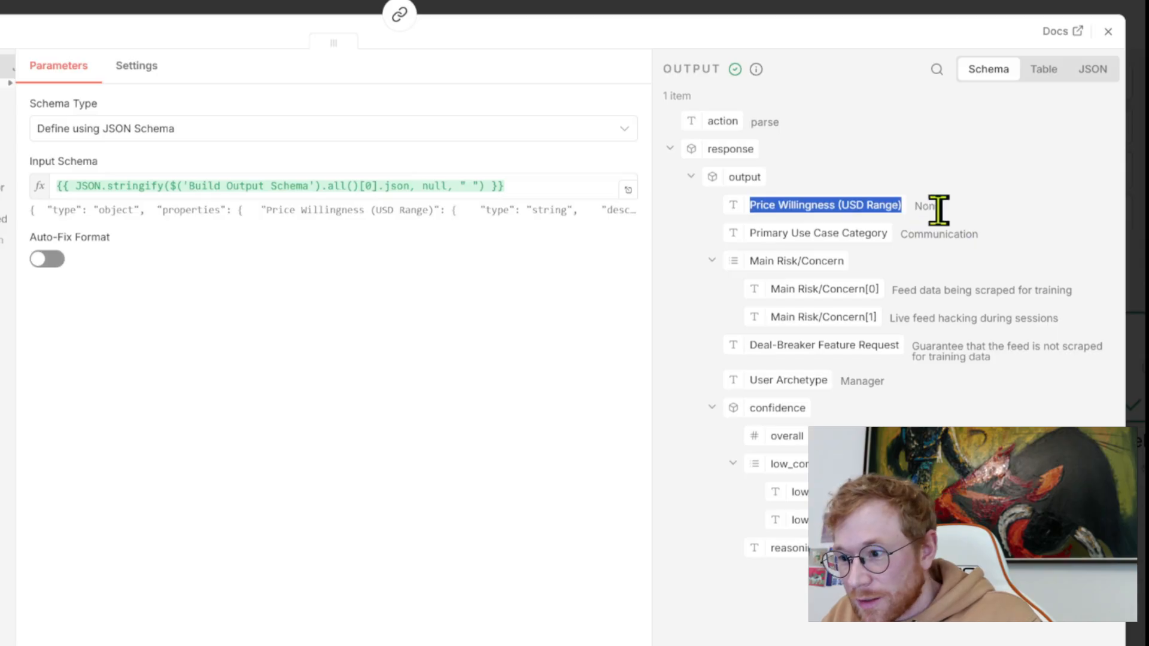
{"action": "left_click_drag", "start_coordinate": [762, 236], "coordinate": [1005, 256]}
{"action": "left_click", "coordinate": [922, 249]}
{"action": "left_click_drag", "start_coordinate": [777, 294], "coordinate": [884, 296]}
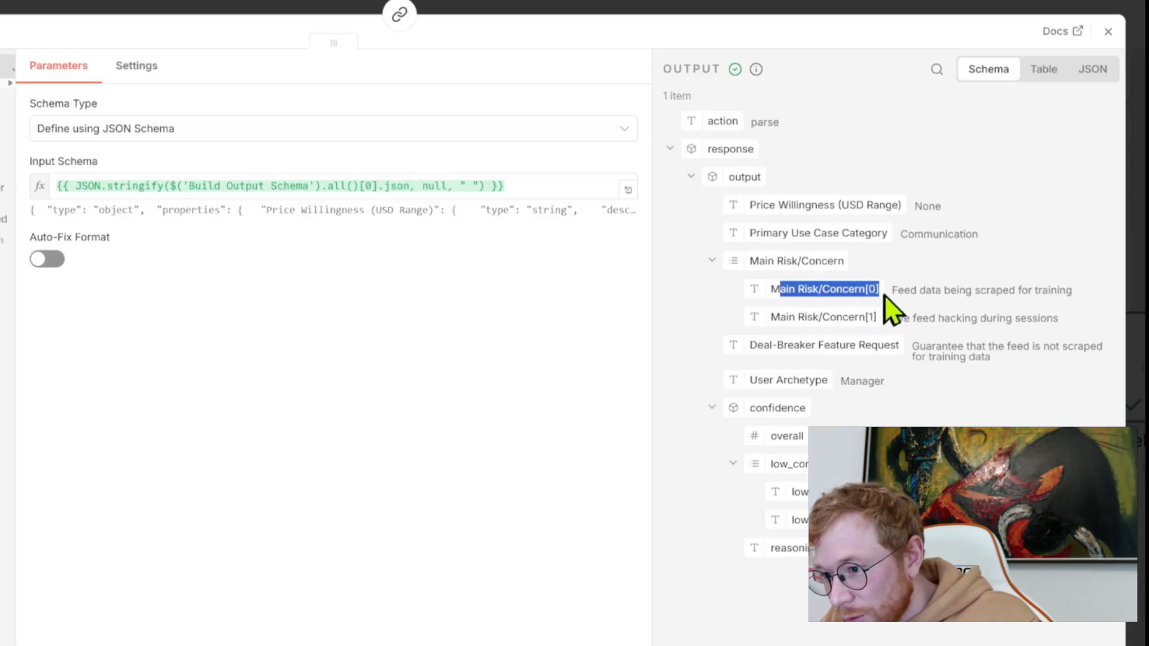
{"action": "left_click_drag", "start_coordinate": [789, 318], "coordinate": [1068, 303]}
{"action": "left_click_drag", "start_coordinate": [895, 318], "coordinate": [1037, 336]}
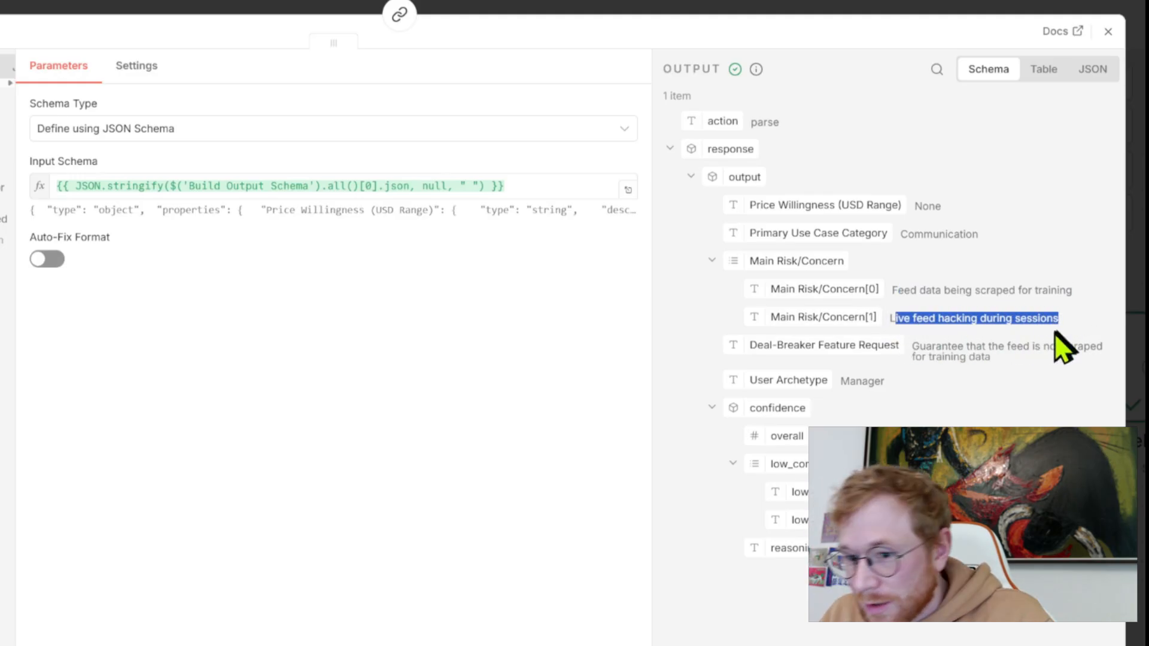
{"action": "left_click", "coordinate": [570, 13]}
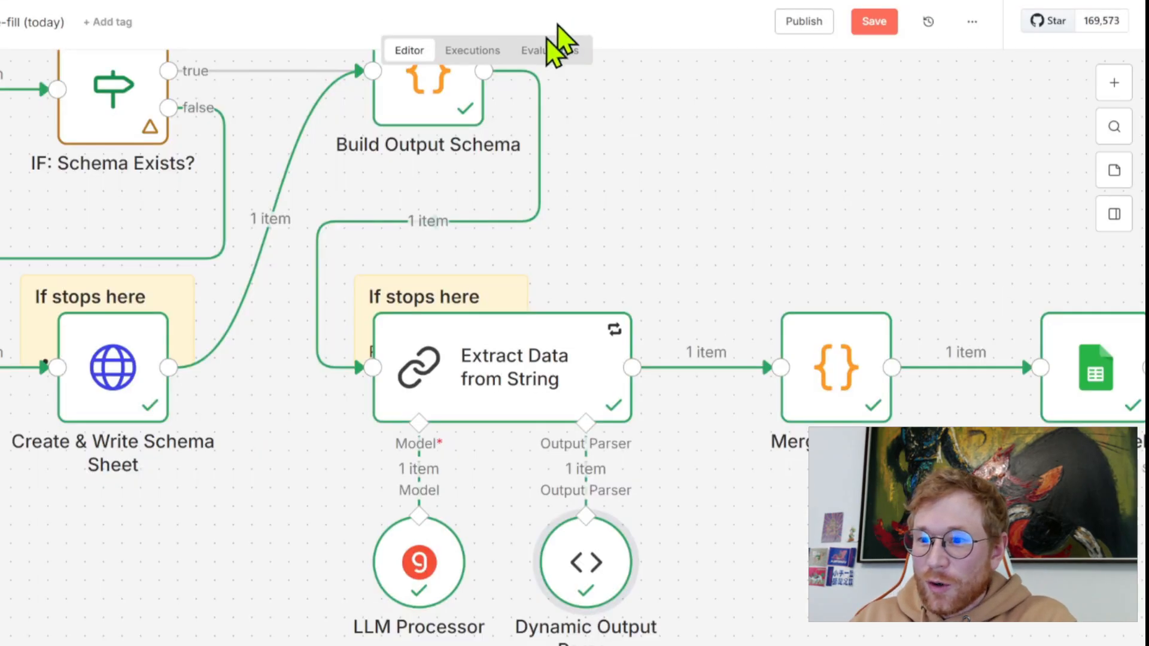
- Switch to the untitled results spreadsheet and widen the Main Risk/Concern column in Sheet1
{"action": "scroll", "coordinate": [626, 266], "scroll_direction": "down", "scroll_amount": 3}
{"action": "scroll", "coordinate": [628, 275], "scroll_direction": "right", "scroll_amount": 2}
{"action": "scroll", "coordinate": [628, 270], "scroll_direction": "down", "scroll_amount": 2}
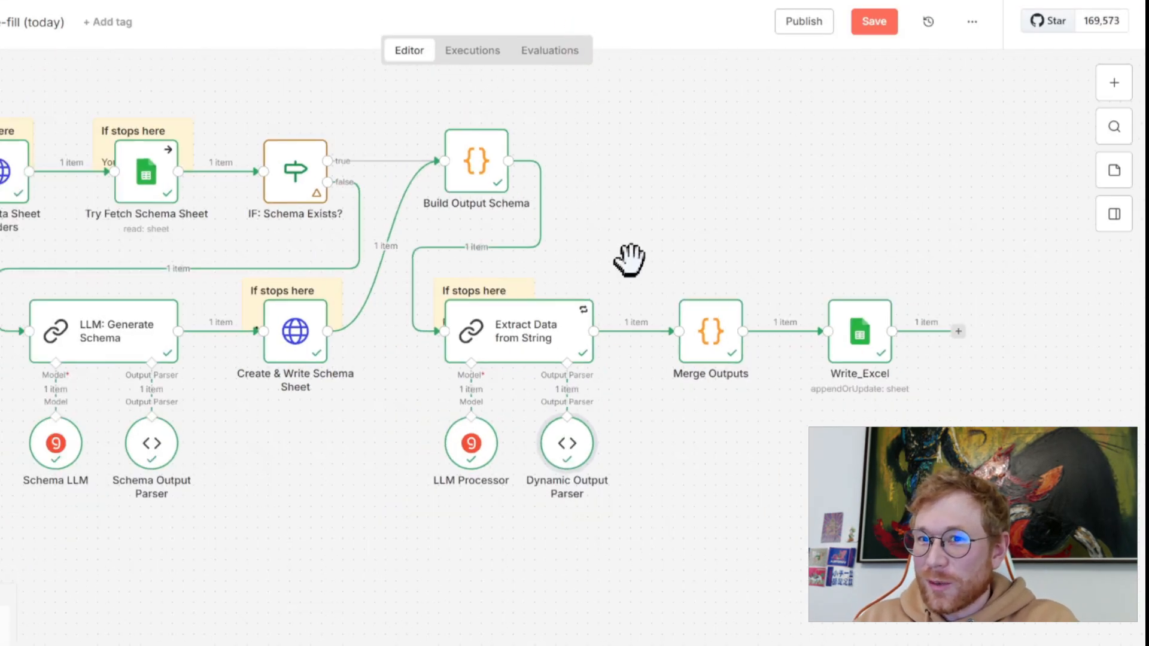
{"action": "scroll", "coordinate": [643, 268], "scroll_direction": "down", "scroll_amount": 2}
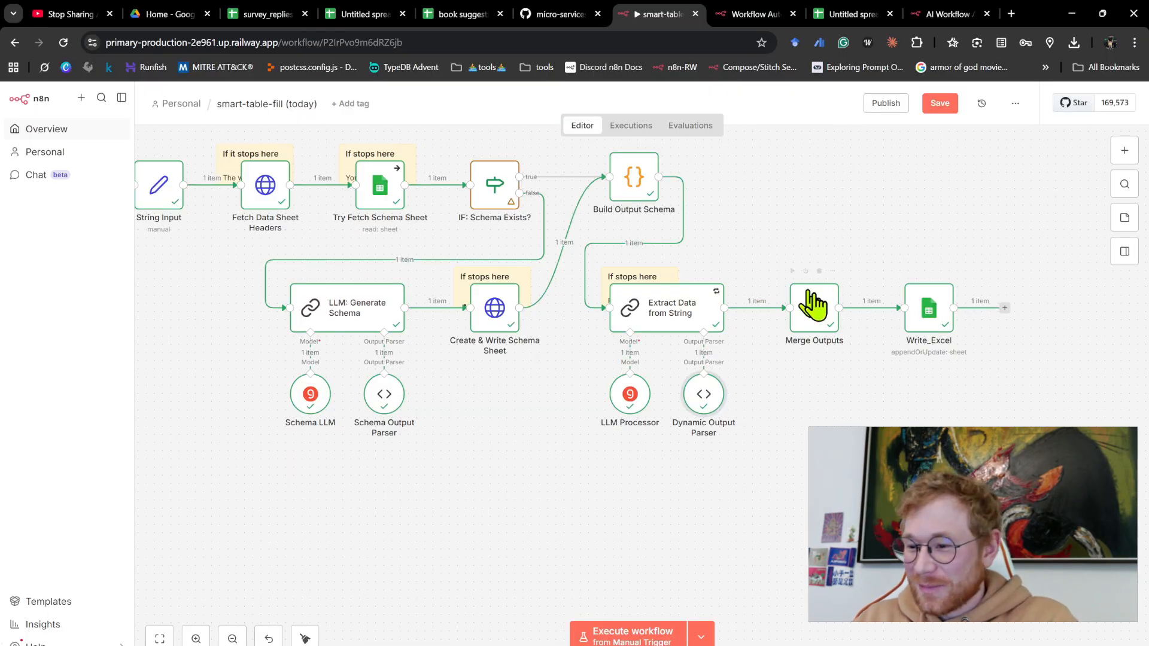
{"action": "scroll", "coordinate": [839, 272], "scroll_direction": "up", "scroll_amount": 2}
{"action": "scroll", "coordinate": [873, 227], "scroll_direction": "right", "scroll_amount": 1}
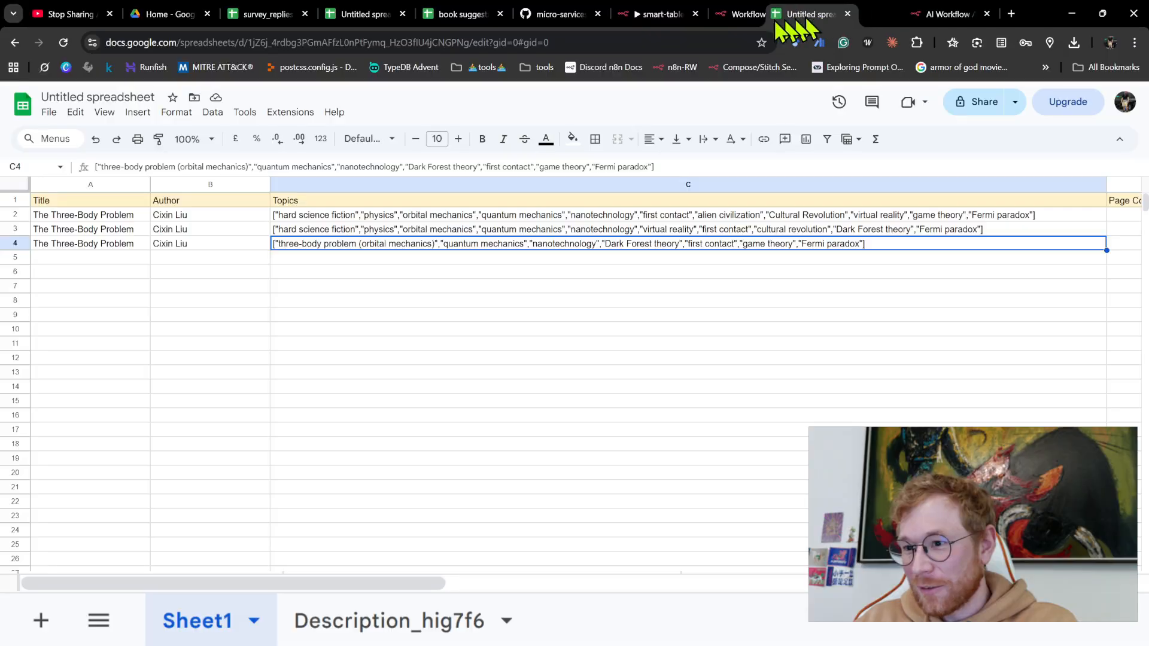
{"action": "left_click", "coordinate": [376, 16]}
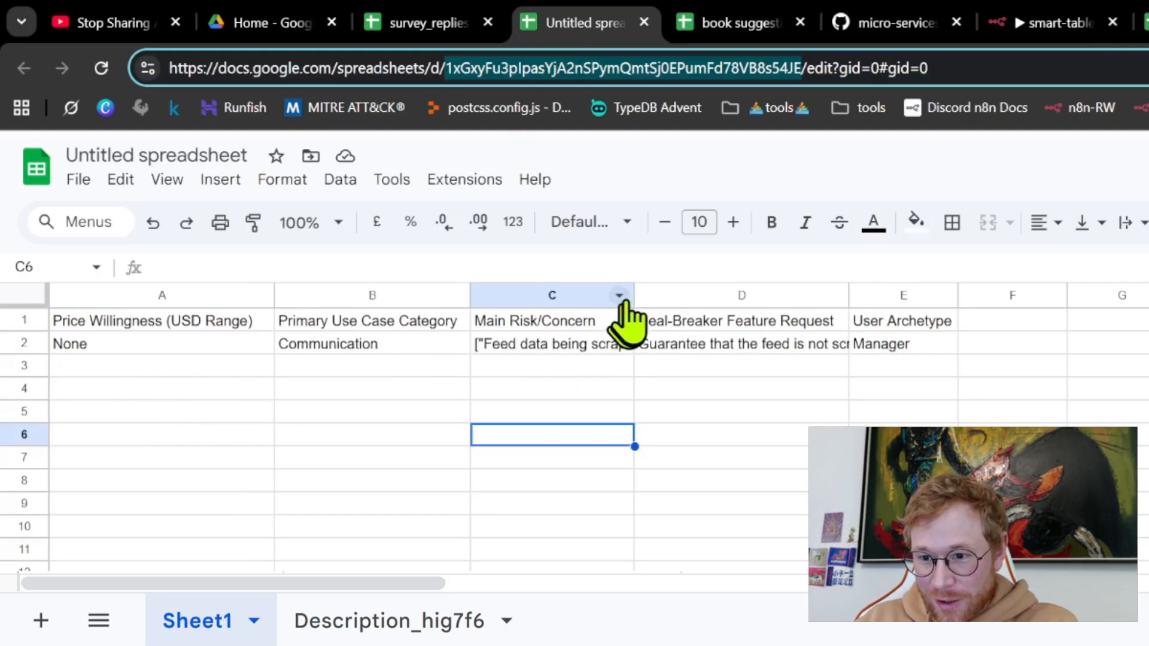
{"action": "left_click_drag", "start_coordinate": [634, 291], "coordinate": [765, 292]}
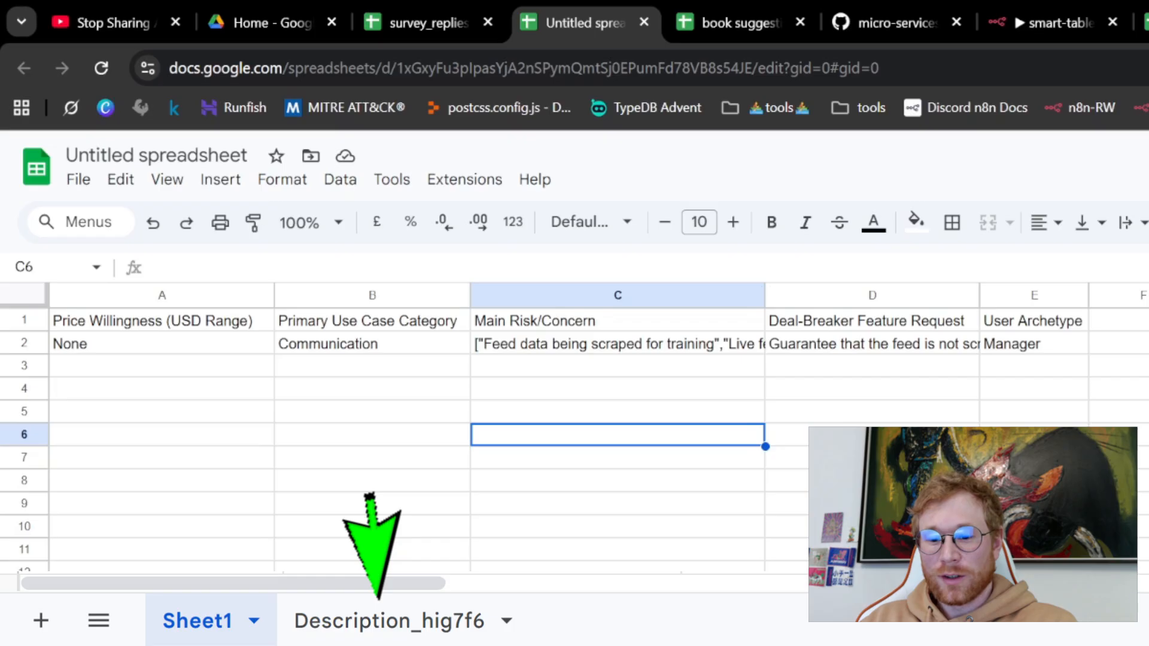
- Open the Description_hig7f6 sheet and widen its ColumnName and Description columns so the full text fits
{"action": "left_click", "coordinate": [389, 621]}
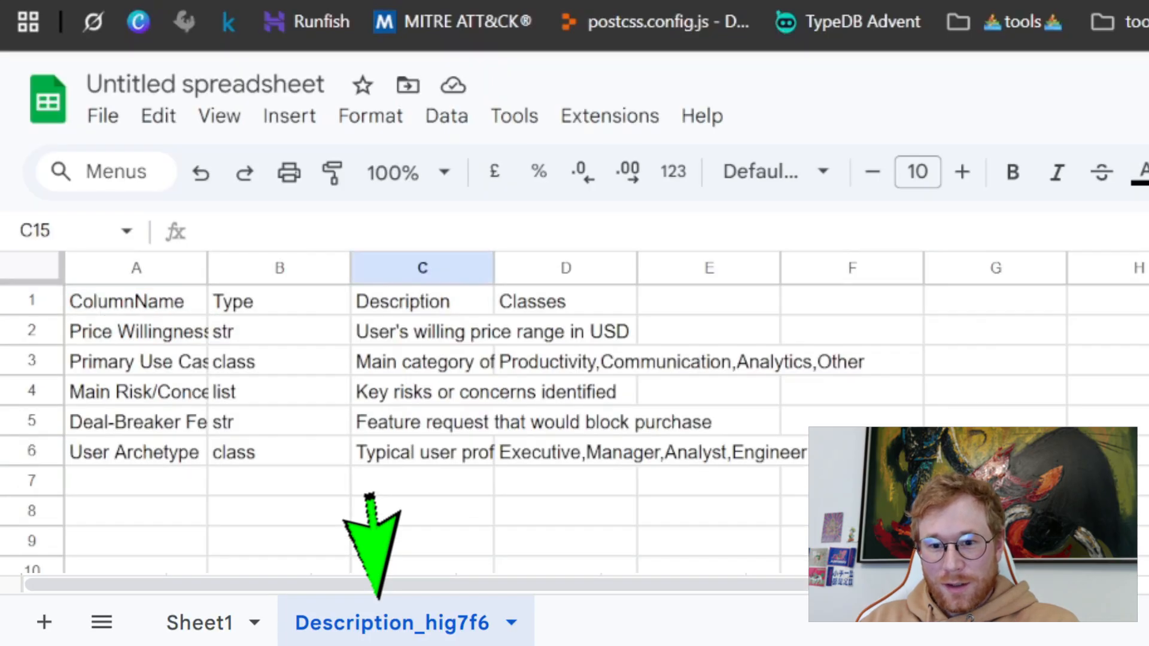
{"action": "left_click_drag", "start_coordinate": [207, 267], "coordinate": [449, 268]}
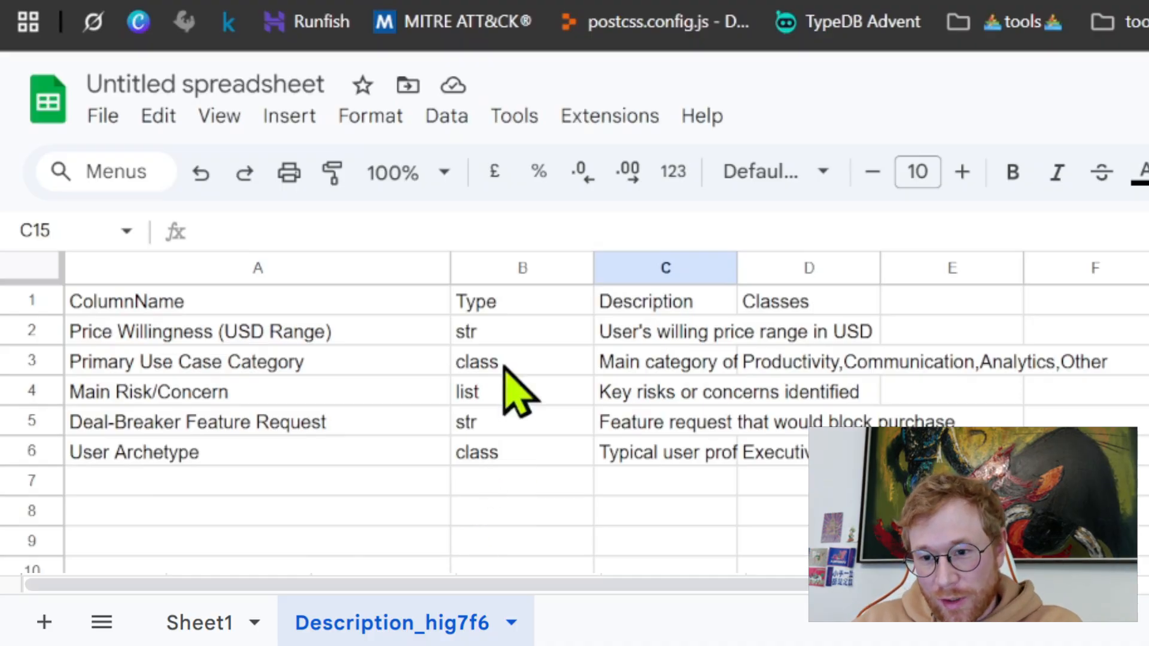
{"action": "left_click", "coordinate": [490, 335]}
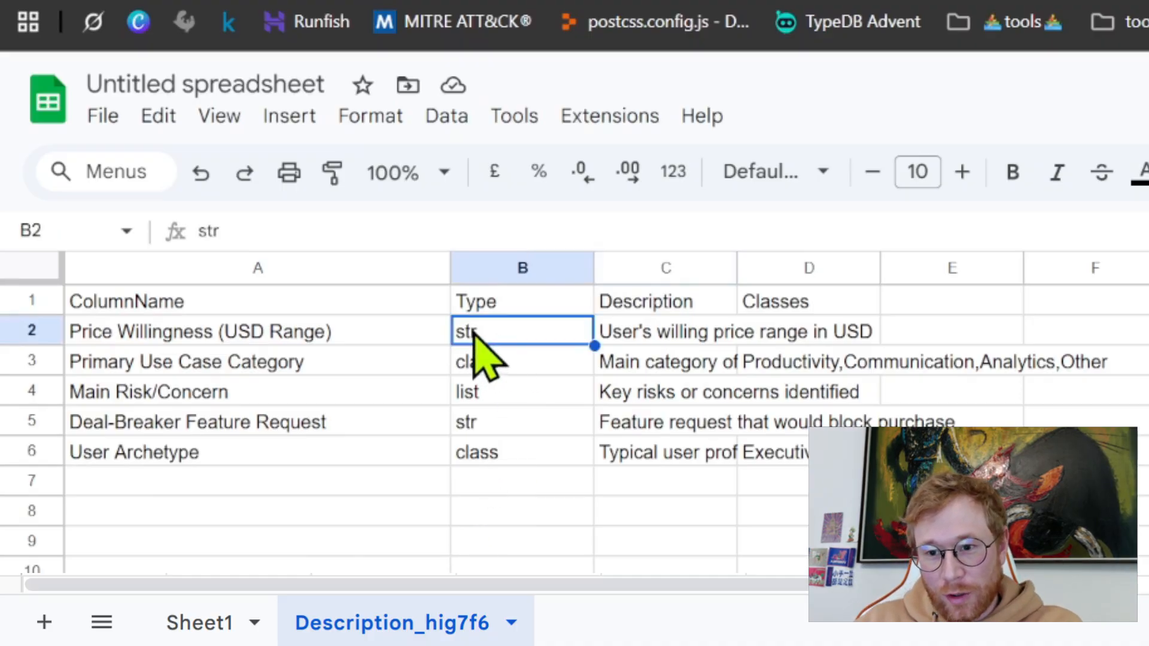
{"action": "left_click", "coordinate": [367, 335]}
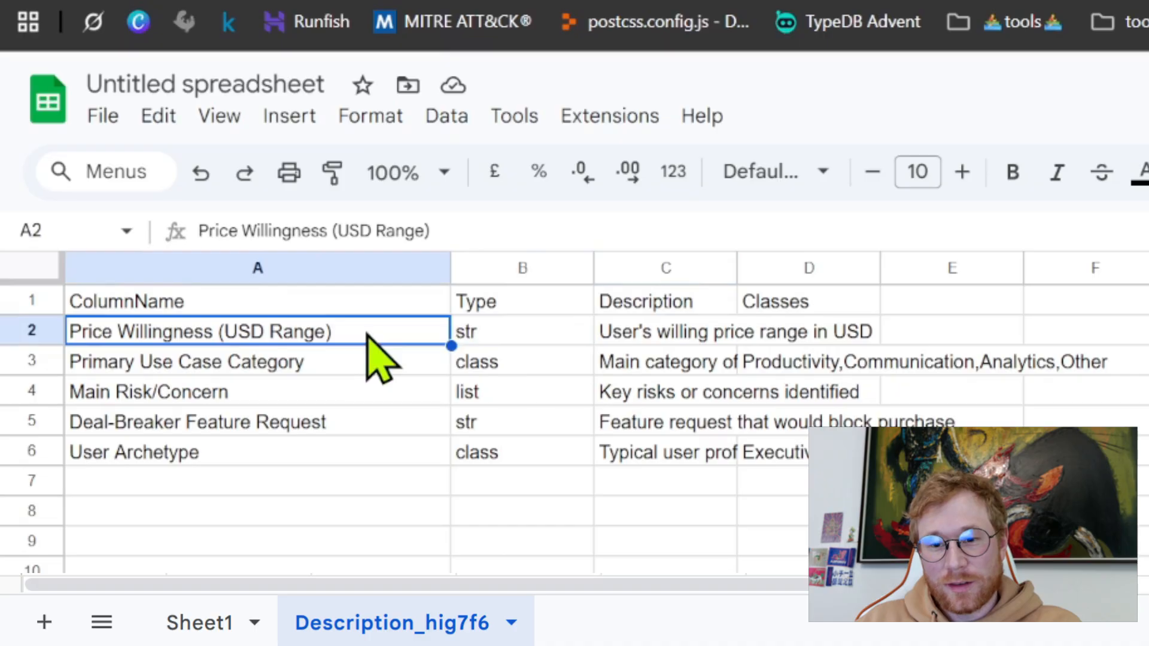
{"action": "left_click", "coordinate": [487, 331]}
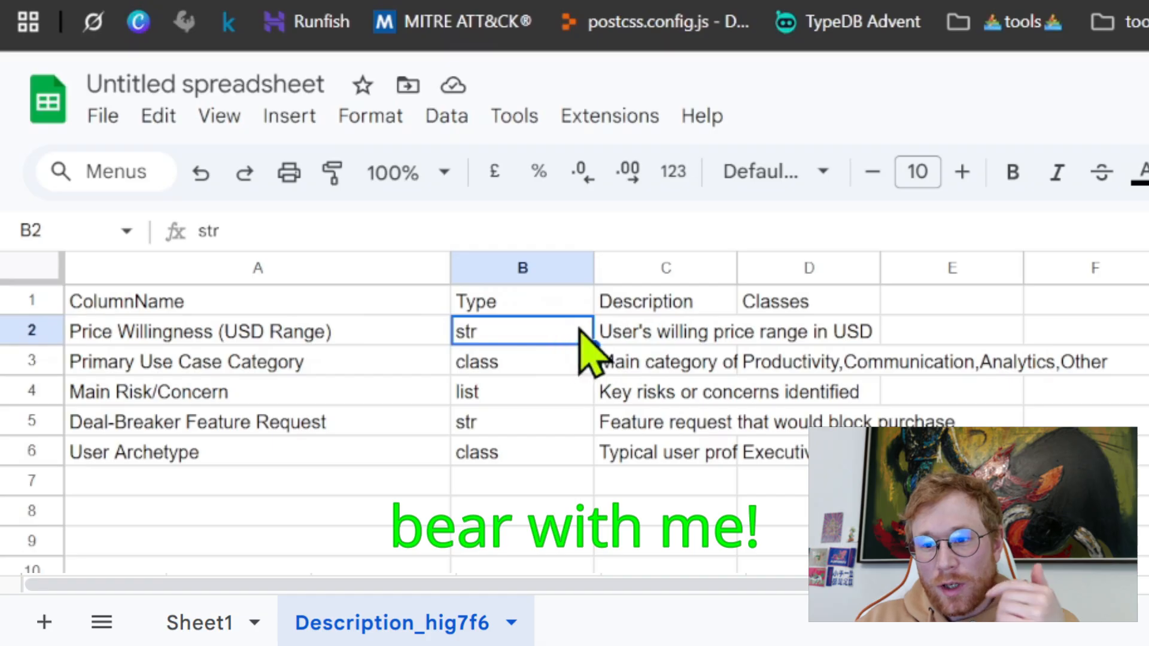
{"action": "left_click_drag", "start_coordinate": [737, 269], "coordinate": [1131, 270]}
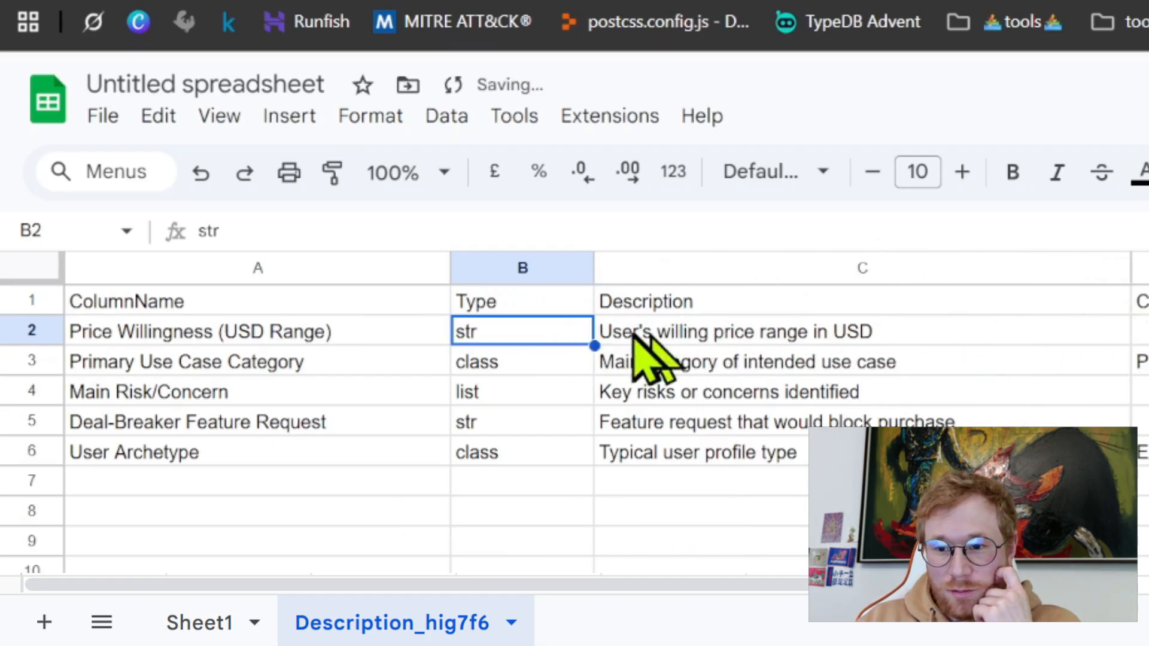
- Review the generated descriptions in C2:C6 and open the User Archetype description for editing
{"action": "left_click", "coordinate": [847, 340]}
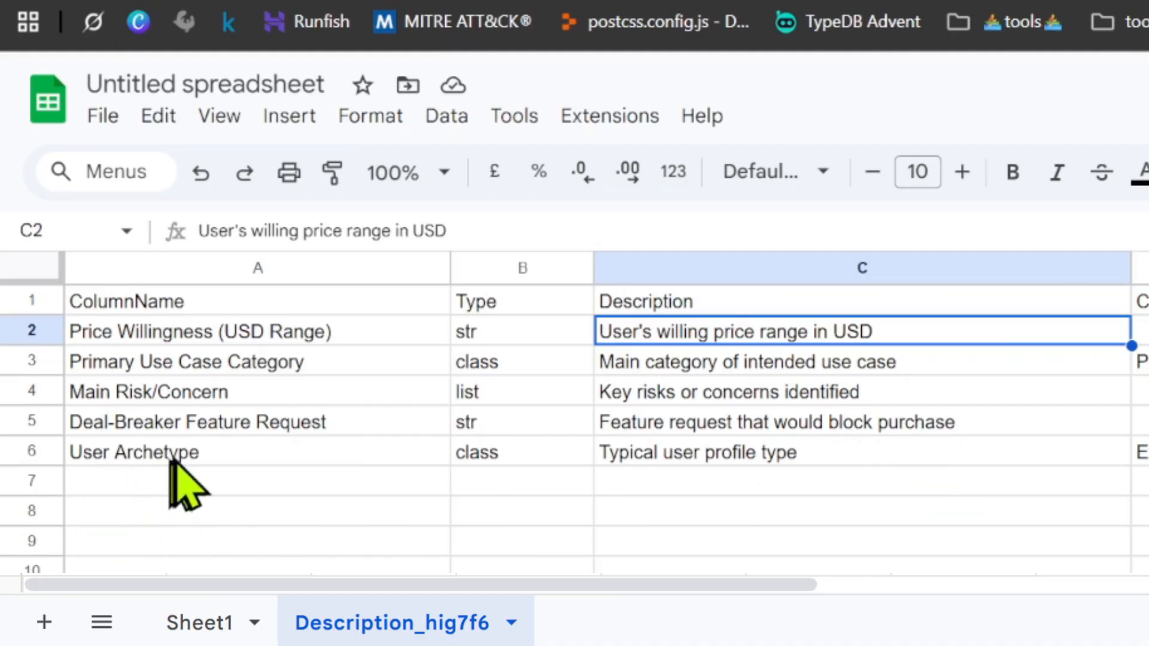
{"action": "left_click", "coordinate": [867, 445]}
{"action": "left_click_drag", "start_coordinate": [859, 332], "coordinate": [855, 449]}
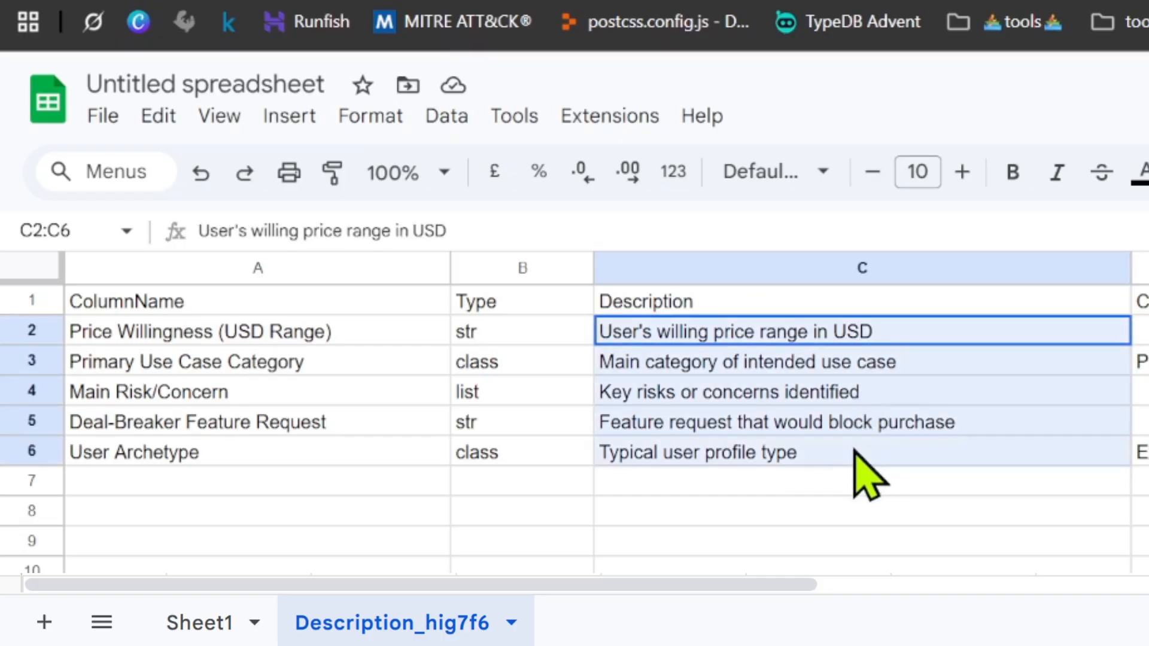
{"action": "left_click", "coordinate": [859, 453]}
{"action": "double_click", "coordinate": [863, 453]}
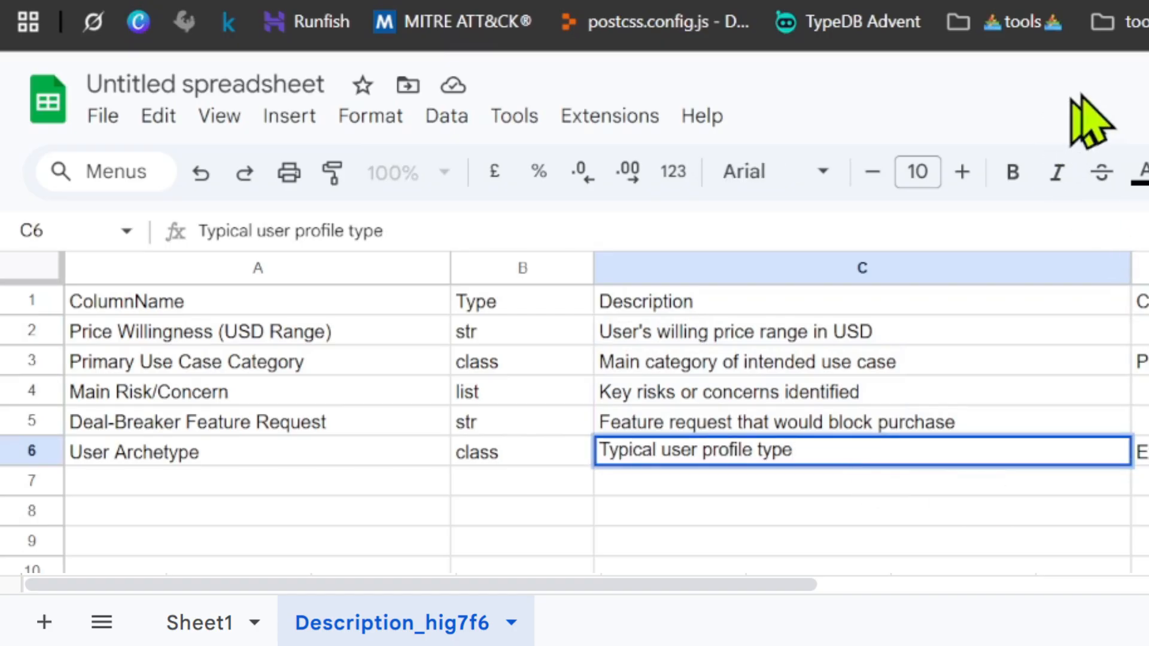
- Return to the smart-table-fill workflow and open the String Input node's body_core expression with its entire text selected
{"action": "left_click", "coordinate": [654, 24]}
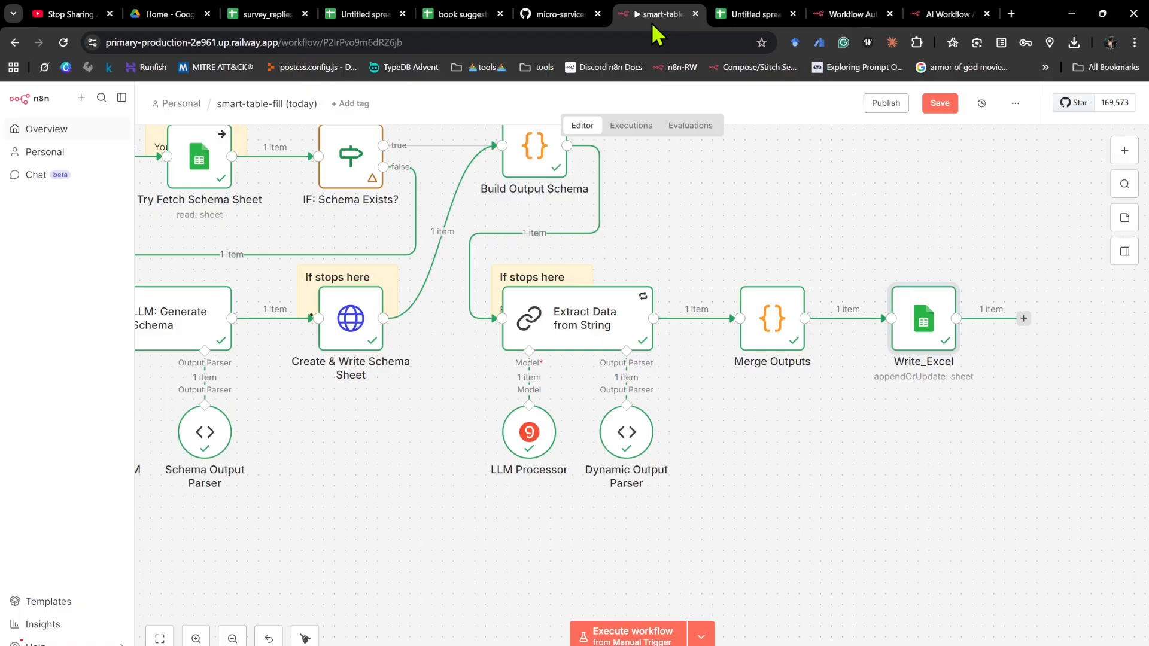
{"action": "scroll", "coordinate": [610, 266], "scroll_direction": "down", "scroll_amount": 2}
{"action": "scroll", "coordinate": [675, 312], "scroll_direction": "left", "scroll_amount": 3}
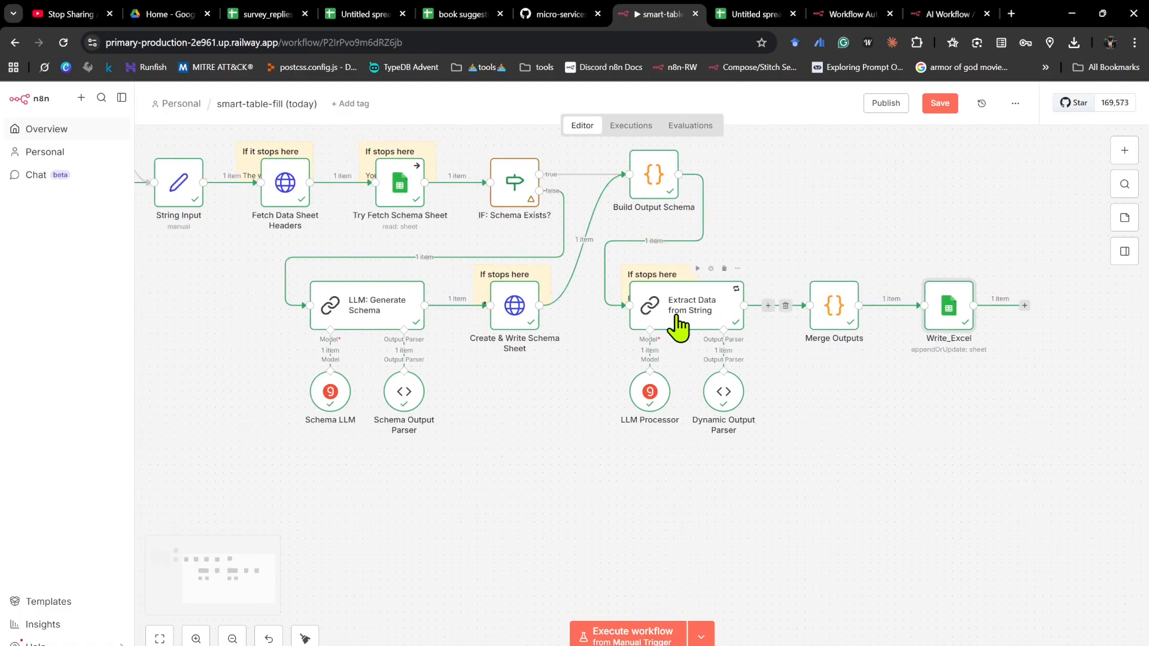
{"action": "scroll", "coordinate": [675, 312], "scroll_direction": "down", "scroll_amount": 1}
{"action": "scroll", "coordinate": [353, 286], "scroll_direction": "left", "scroll_amount": 2}
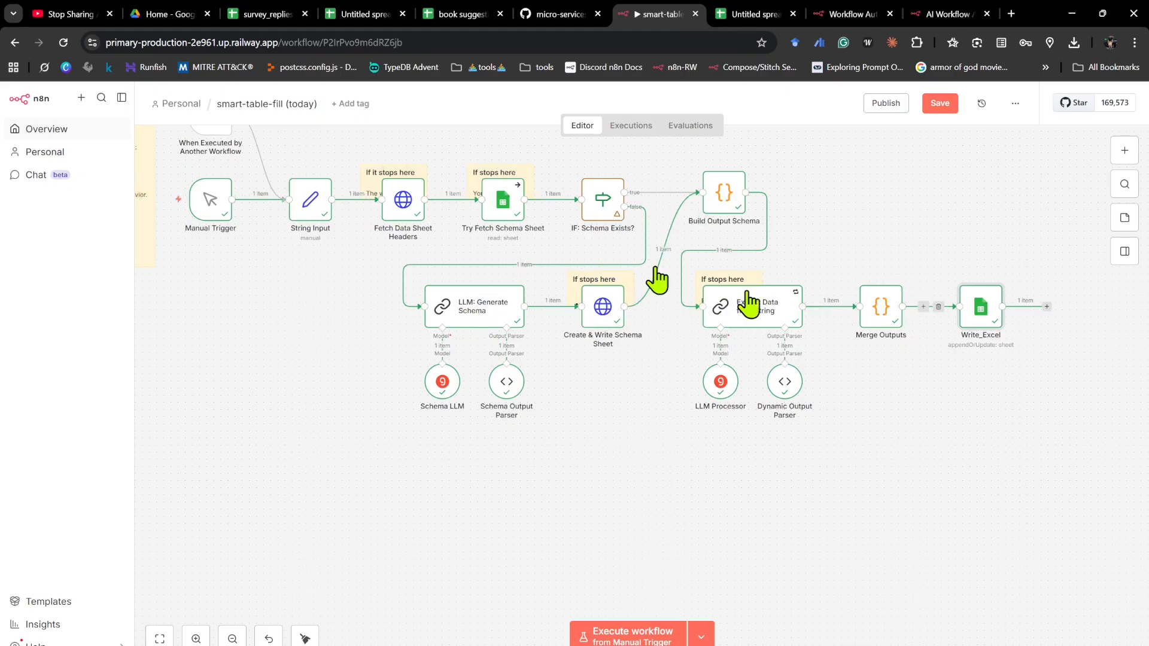
{"action": "double_click", "coordinate": [310, 209]}
{"action": "left_click", "coordinate": [736, 328]}
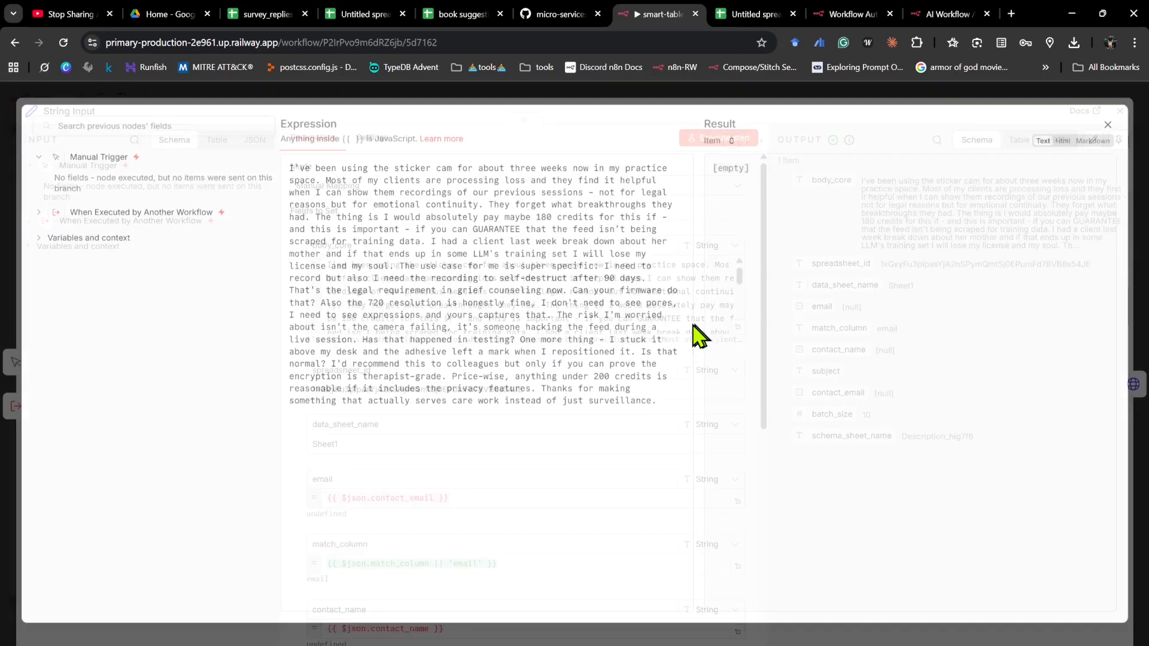
{"action": "left_click_drag", "start_coordinate": [675, 431], "coordinate": [290, 140]}
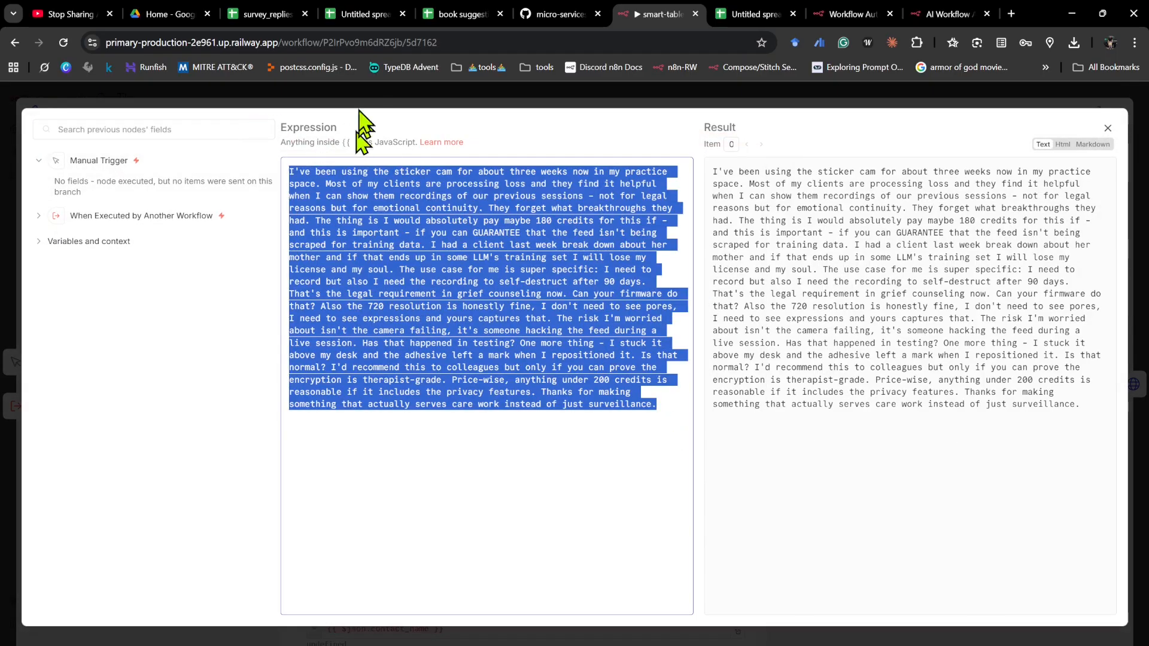
- Copy the full text of the second survey reply in cell A3 of survey_replies
{"action": "left_click_drag", "start_coordinate": [658, 14], "coordinate": [422, 18]}
{"action": "key", "text": "ctrl+shift+Tab"}
{"action": "key", "text": "ctrl+shift+Tab"}
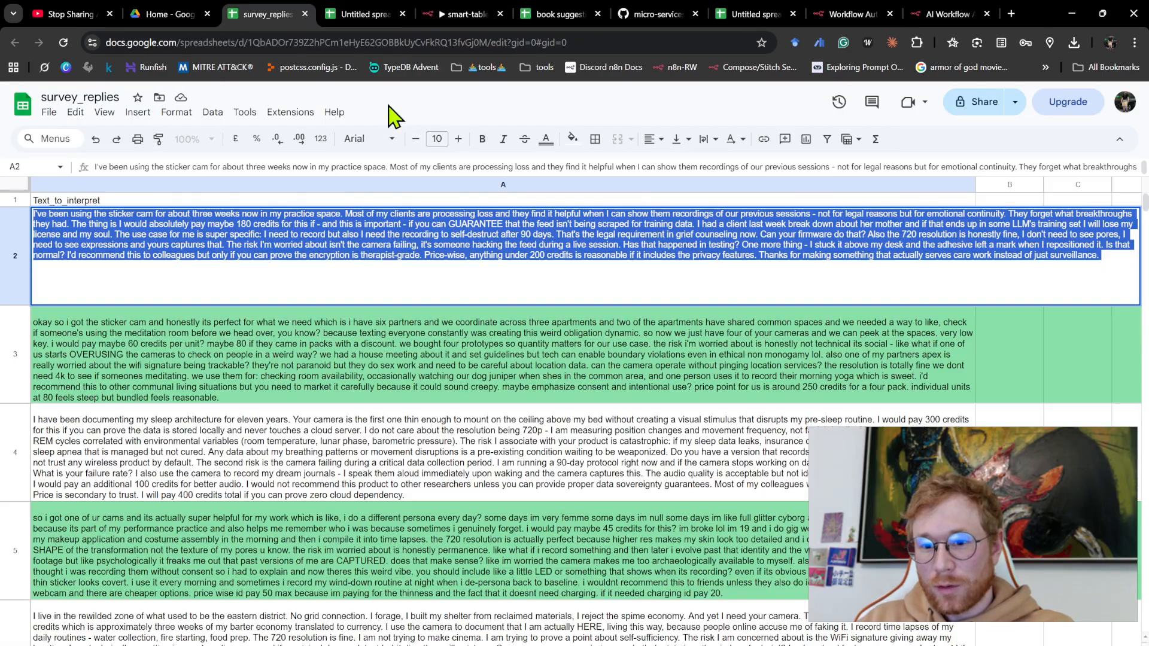
{"action": "left_click", "coordinate": [106, 350]}
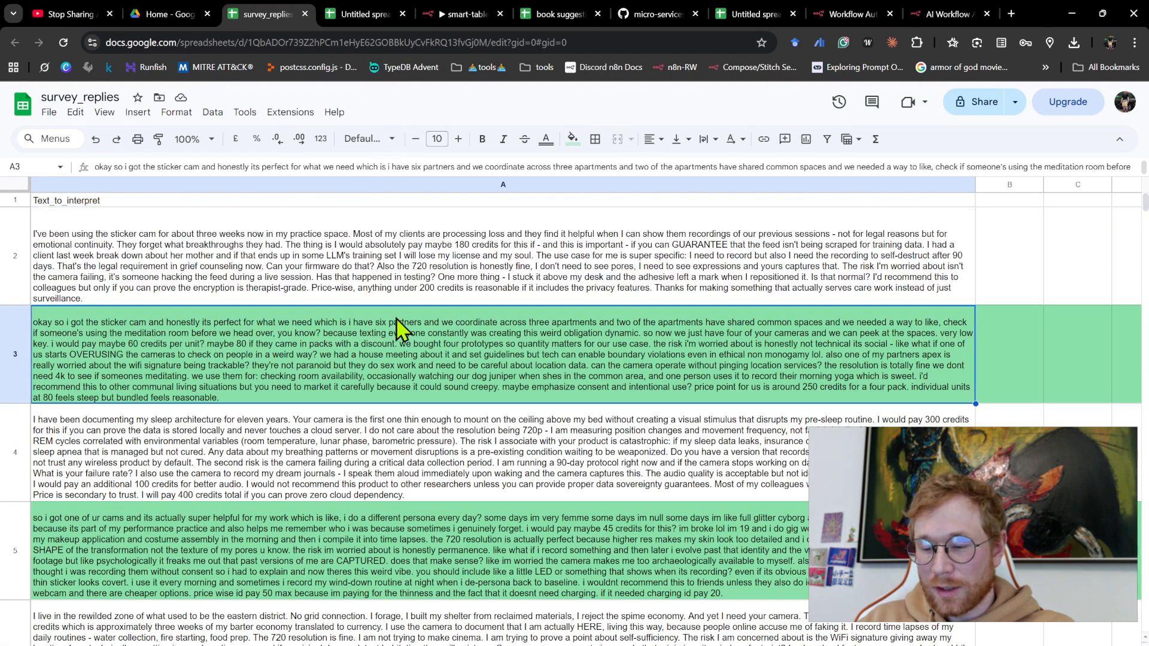
{"action": "key", "text": "ctrl+minus"}
{"action": "key", "text": "ctrl+minus"}
{"action": "key", "text": "ctrl+minus"}
{"action": "key", "text": "ctrl+minus"}
{"action": "key", "text": "ctrl+minus"}
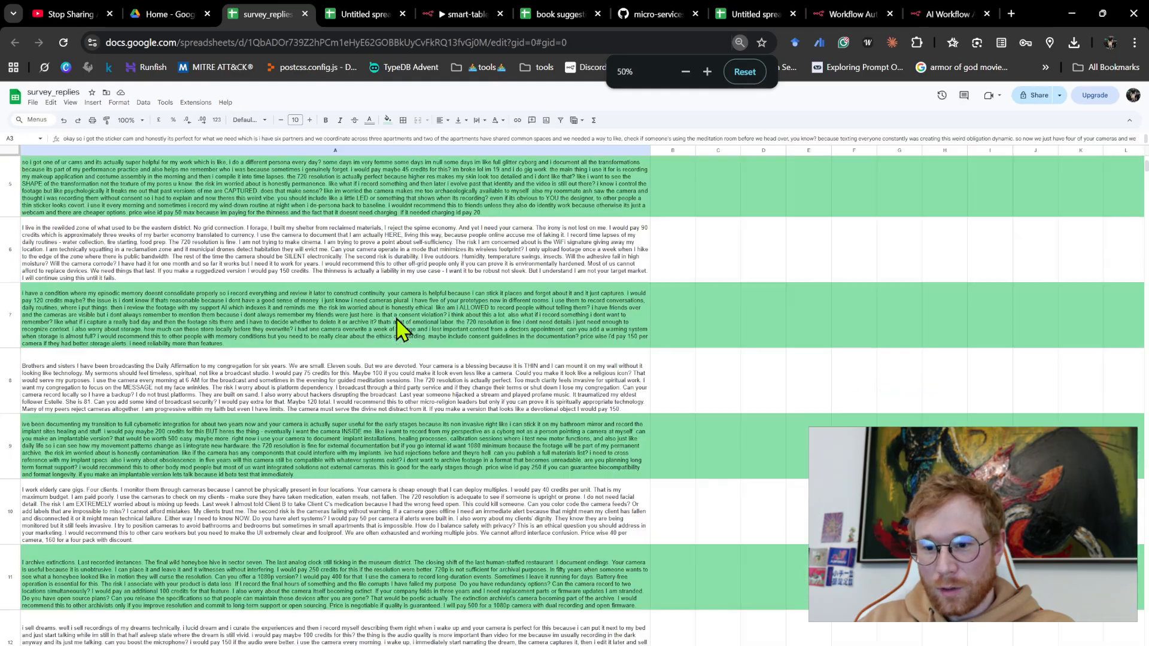
{"action": "key", "text": "ctrl+minus"}
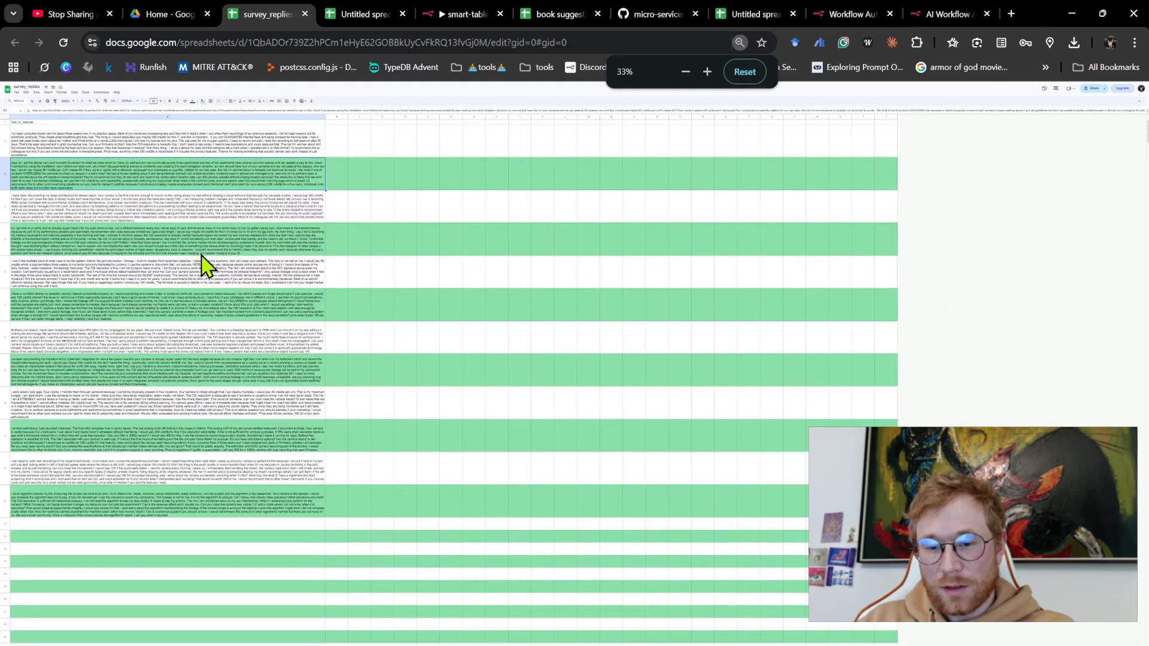
{"action": "key", "text": "ctrl+plus"}
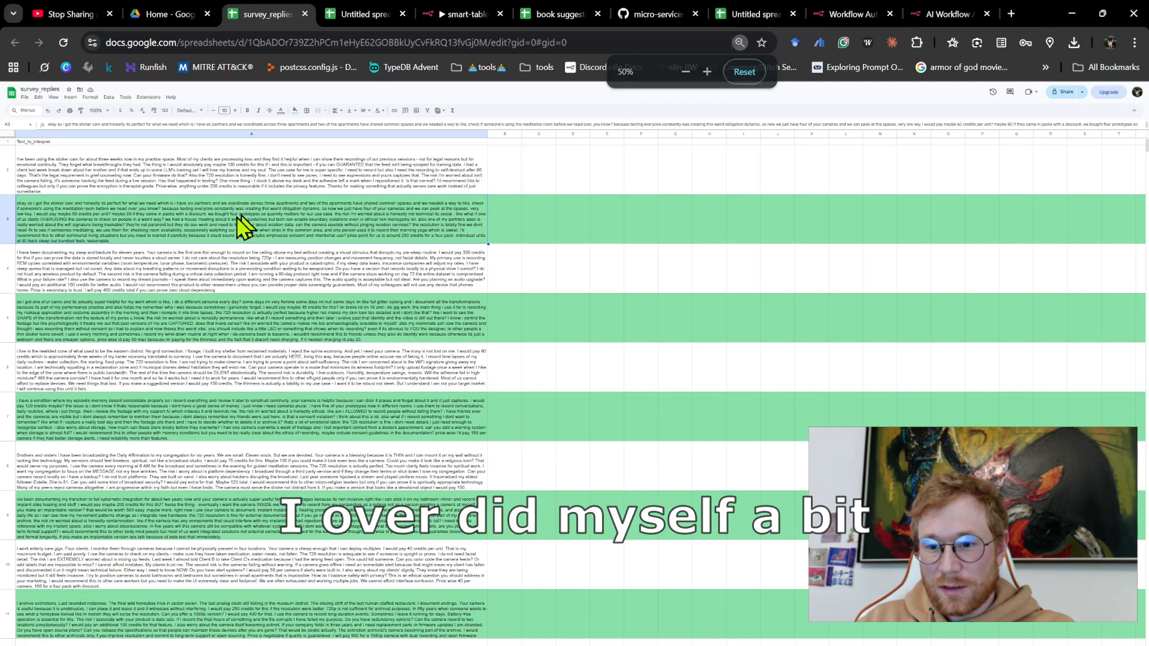
{"action": "double_click", "coordinate": [244, 223]}
{"action": "key", "text": "ctrl+a"}
{"action": "key", "text": "ctrl+c"}
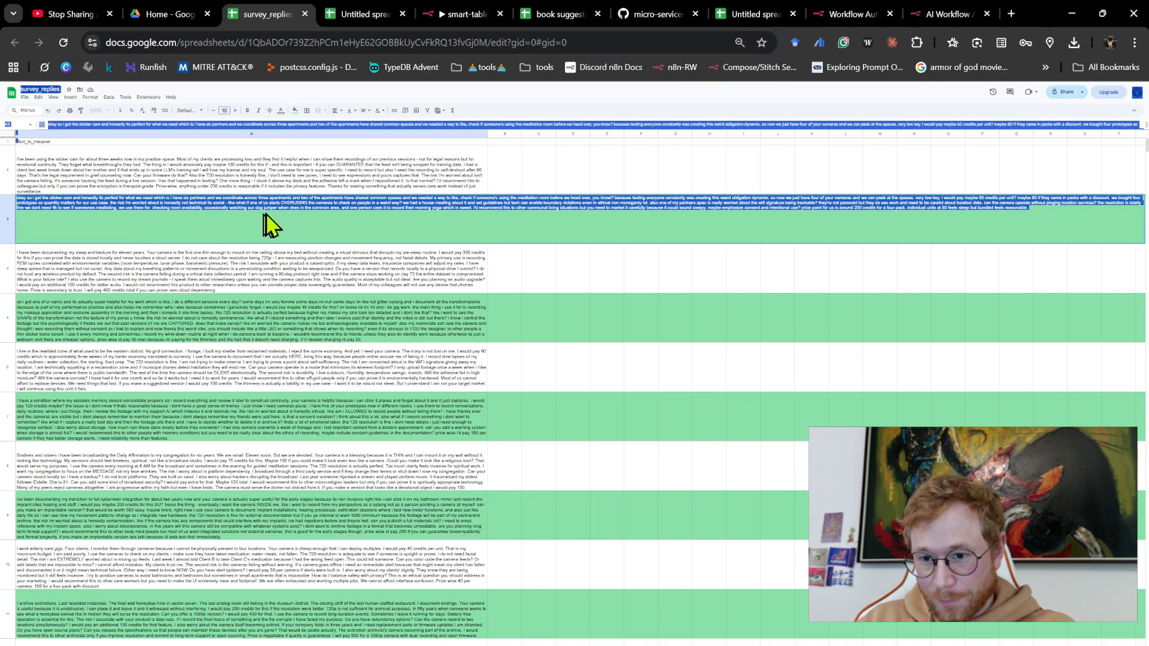
{"action": "left_click", "coordinate": [283, 203]}
{"action": "key", "text": "ctrl+a"}
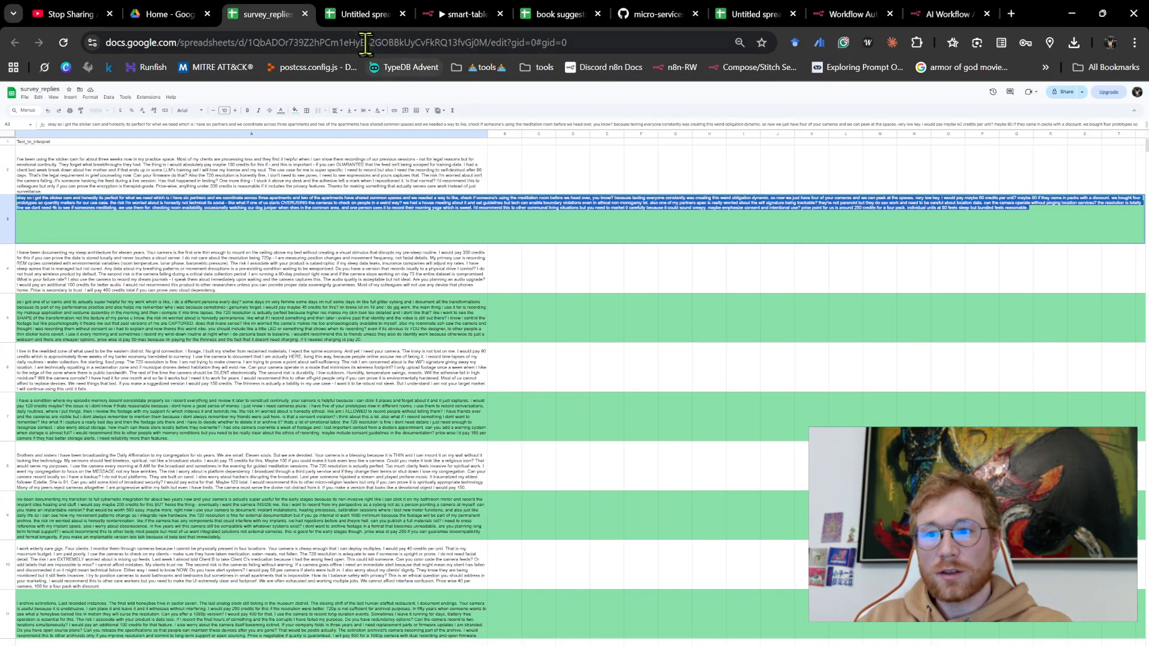
- Replace the body_core expression with the copied second reply and execute the workflow from the Manual Trigger
{"action": "left_click", "coordinate": [460, 14]}
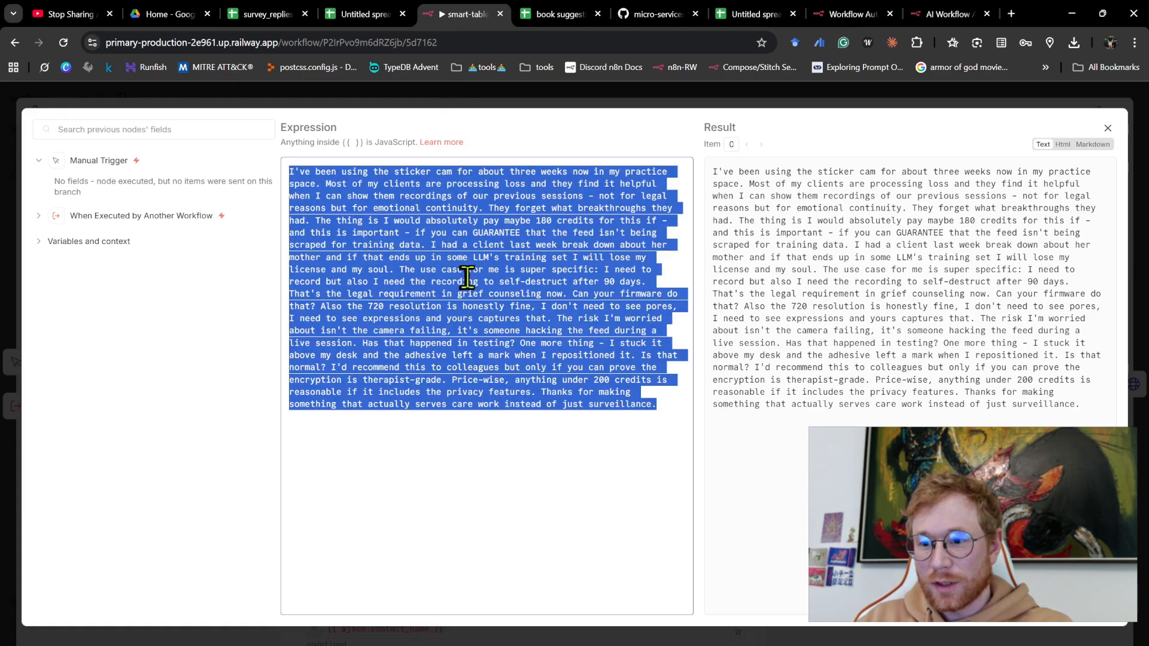
{"action": "key", "text": "ctrl+v"}
{"action": "left_click", "coordinate": [539, 99]}
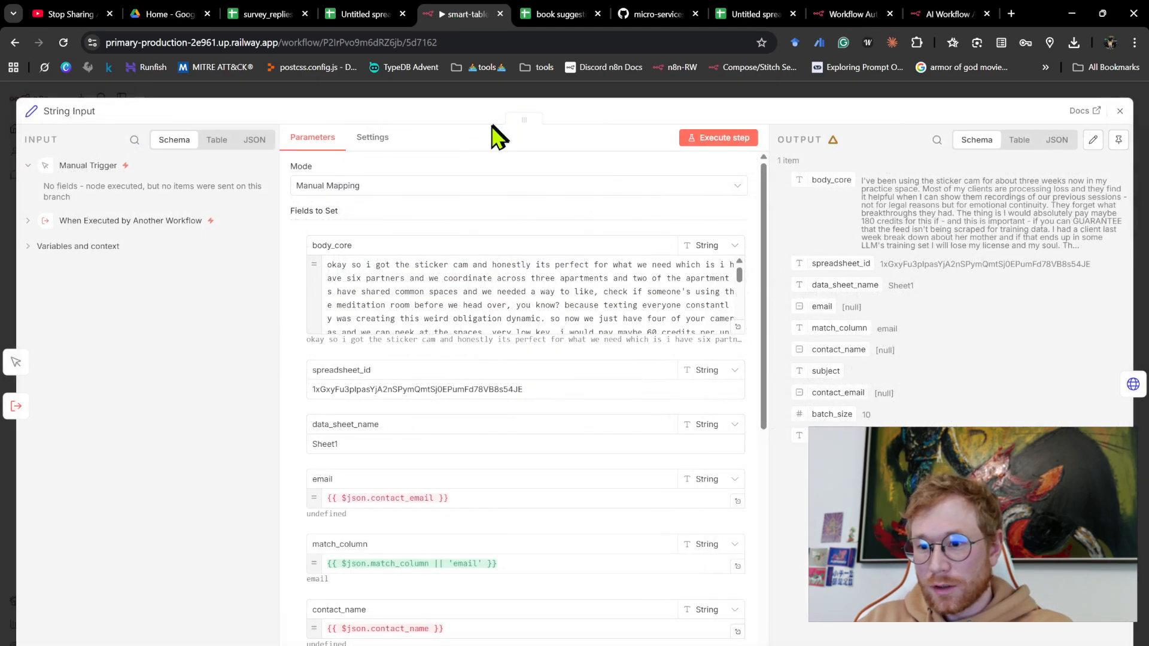
{"action": "left_click", "coordinate": [496, 92]}
{"action": "left_click", "coordinate": [191, 200]}
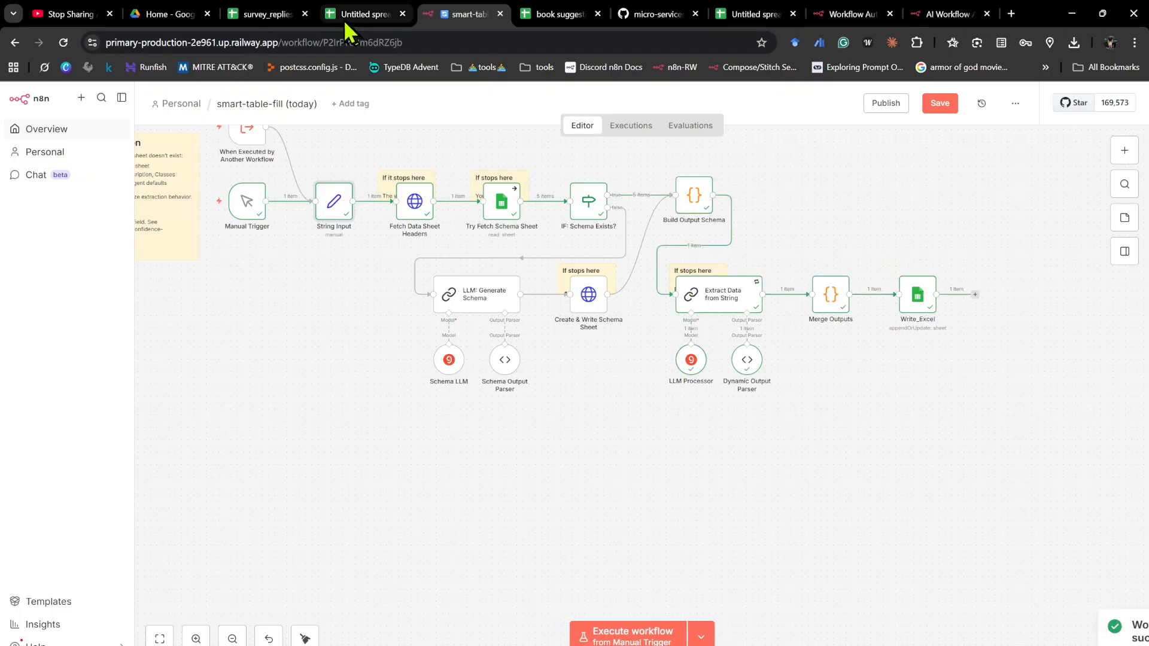
- Bring up the results spreadsheet at 125% zoom and dismiss the Tables suggestions to view the extracted rows
{"action": "left_click_drag", "start_coordinate": [331, 26], "coordinate": [390, 27]}
{"action": "key", "text": "ctrl+plus"}
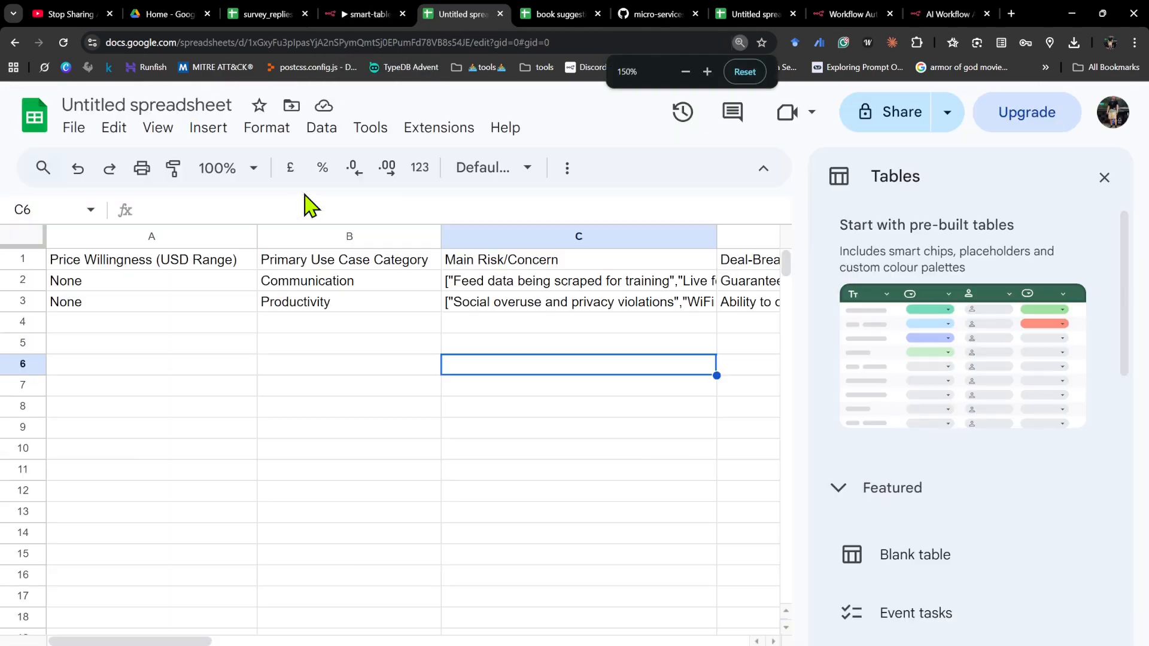
{"action": "left_click", "coordinate": [1116, 167]}
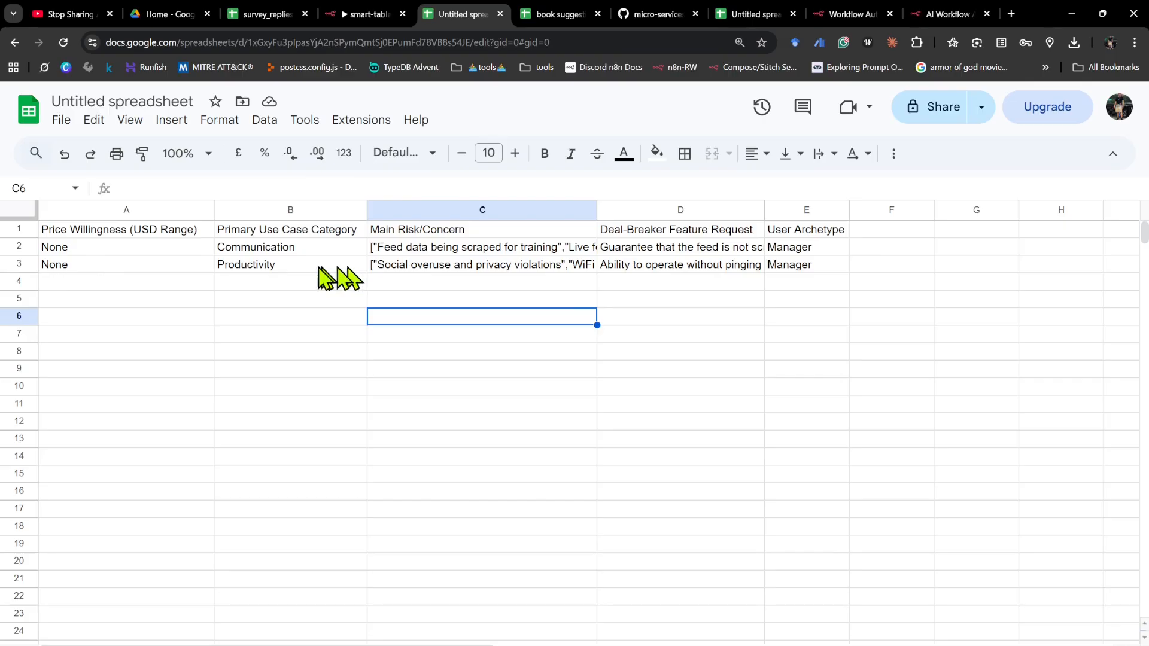
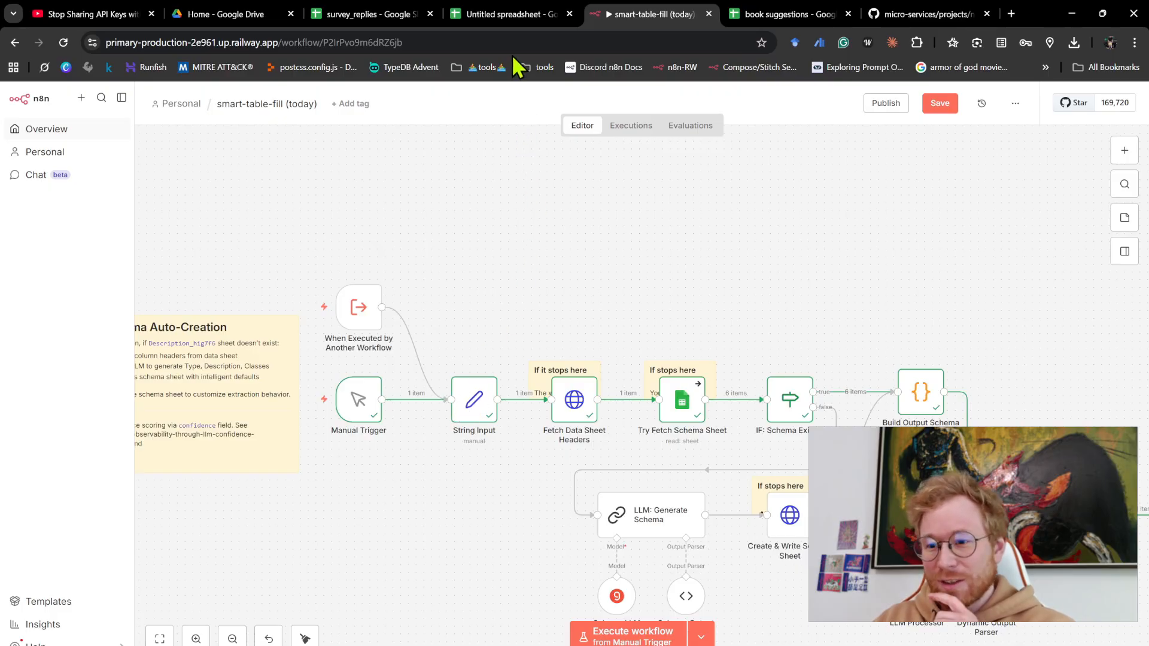
- Review the two survey replies in A2:A3 of survey_replies and the empty result columns beside them
{"action": "left_click", "coordinate": [368, 19]}
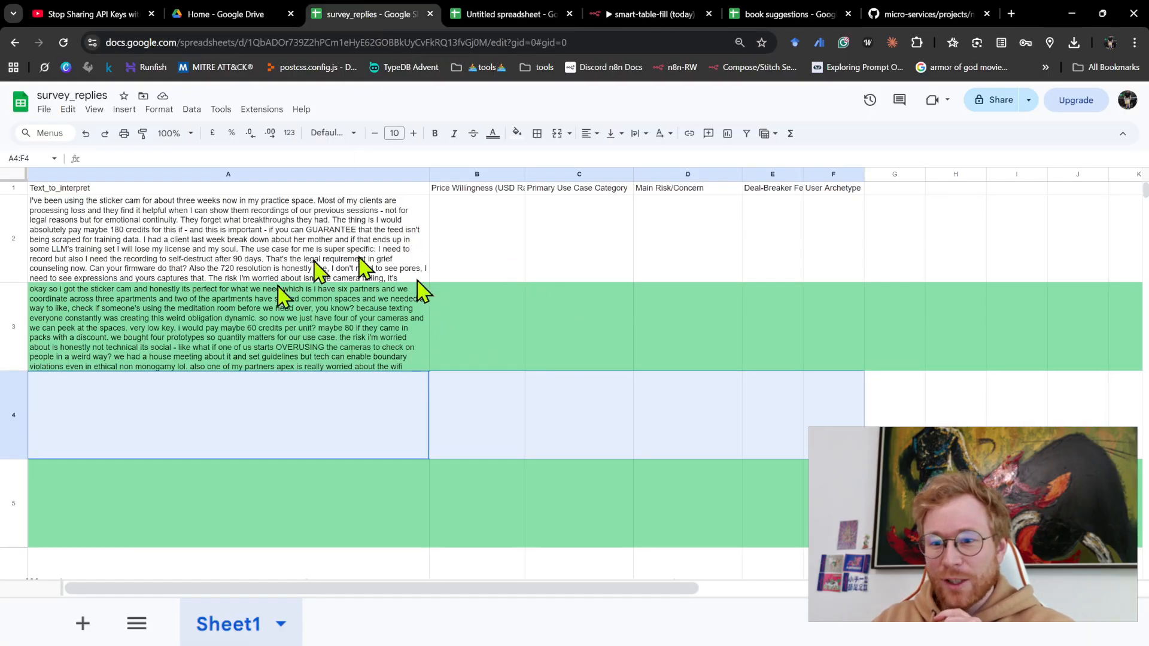
{"action": "left_click", "coordinate": [317, 339]}
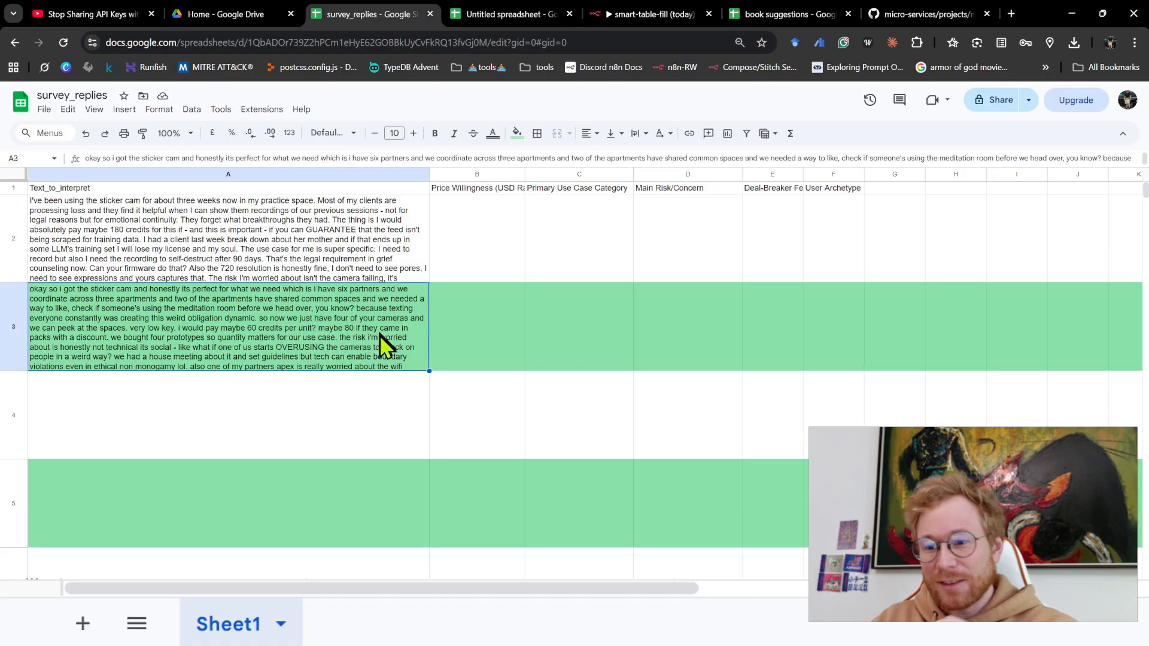
{"action": "left_click_drag", "start_coordinate": [323, 245], "coordinate": [308, 302]}
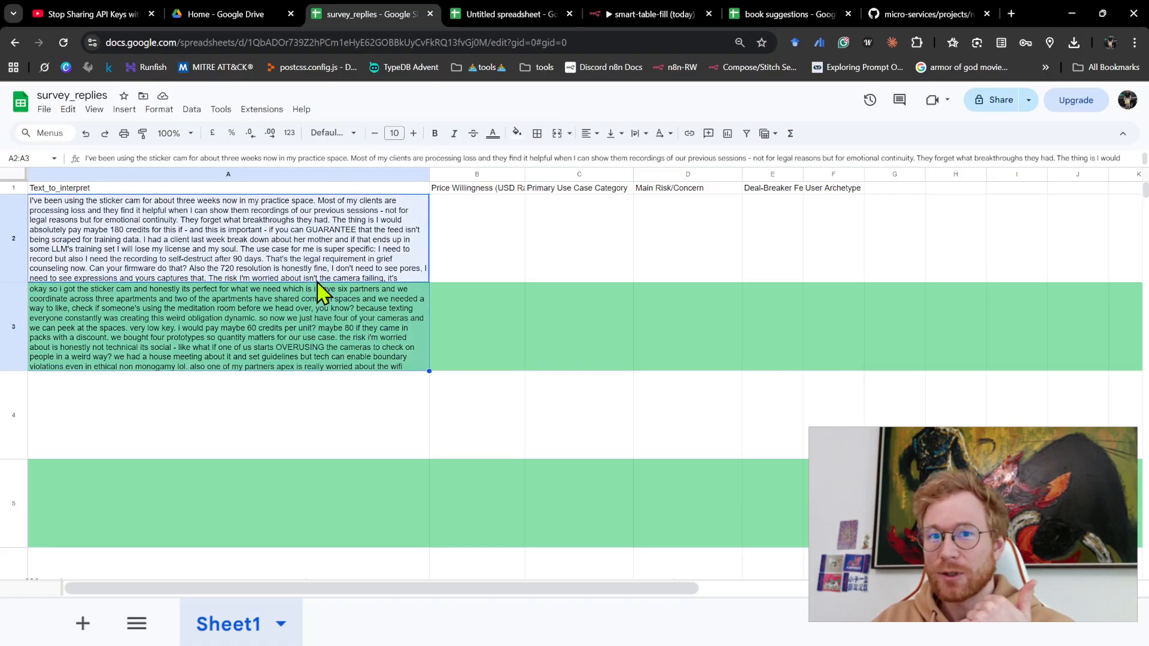
{"action": "left_click", "coordinate": [478, 245]}
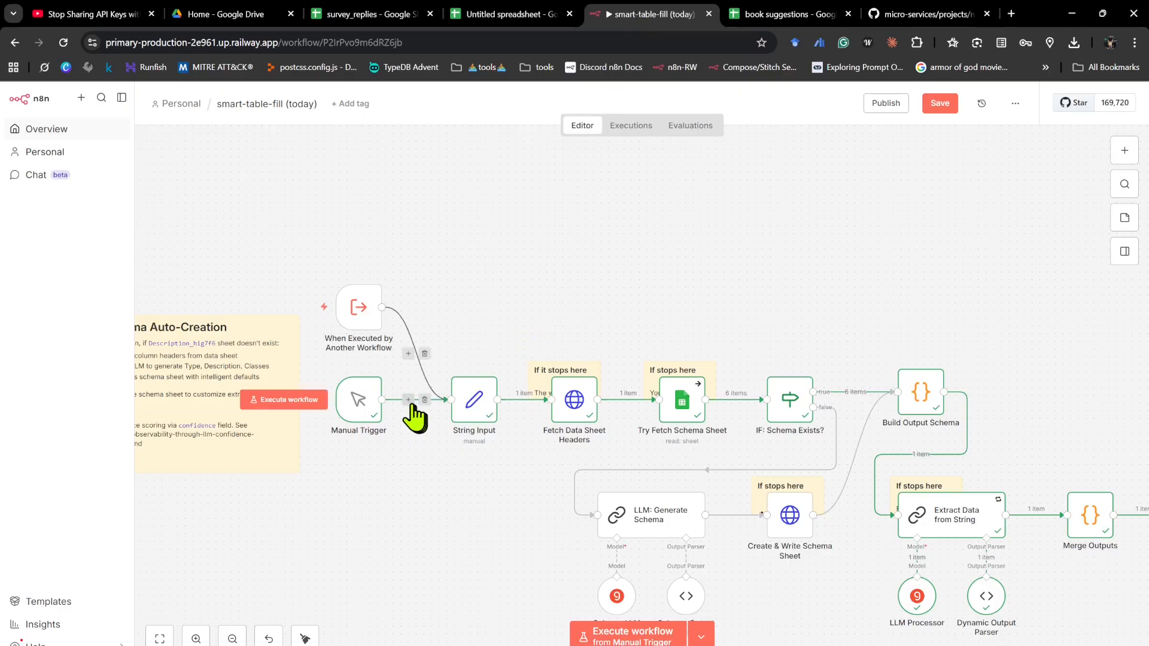
- Insert a Google Sheets "Get row(s) in sheet" node between Manual Trigger and String Input in the smart-table-fill workflow
{"action": "scroll", "coordinate": [413, 426], "scroll_direction": "up", "scroll_amount": 3}
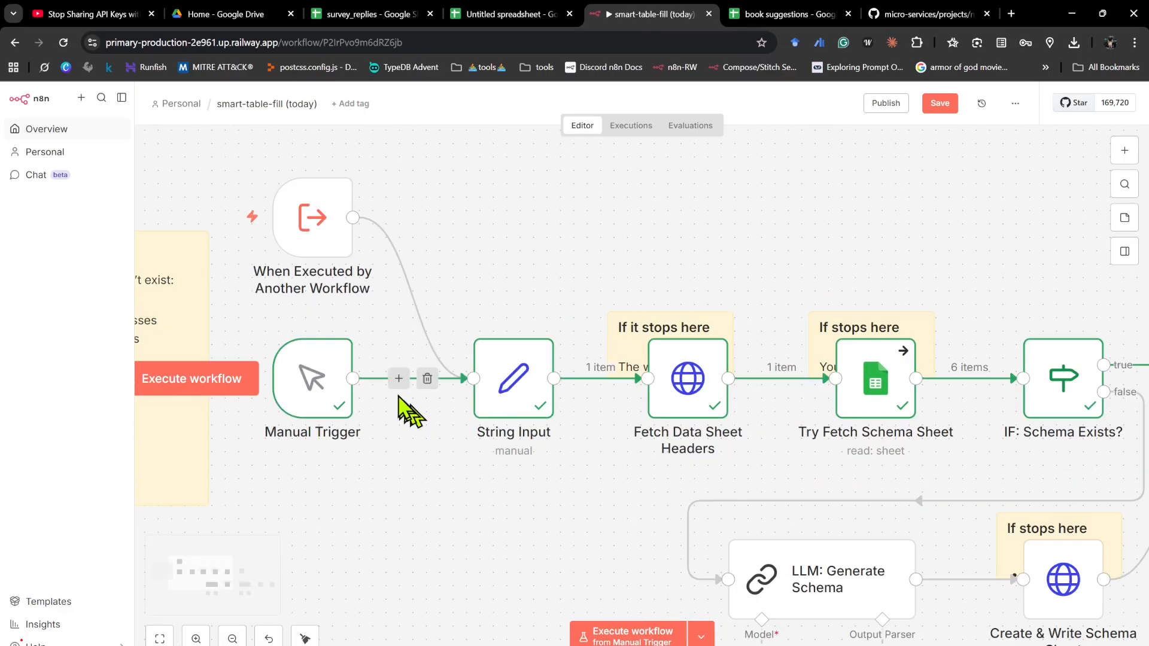
{"action": "left_click", "coordinate": [398, 378]}
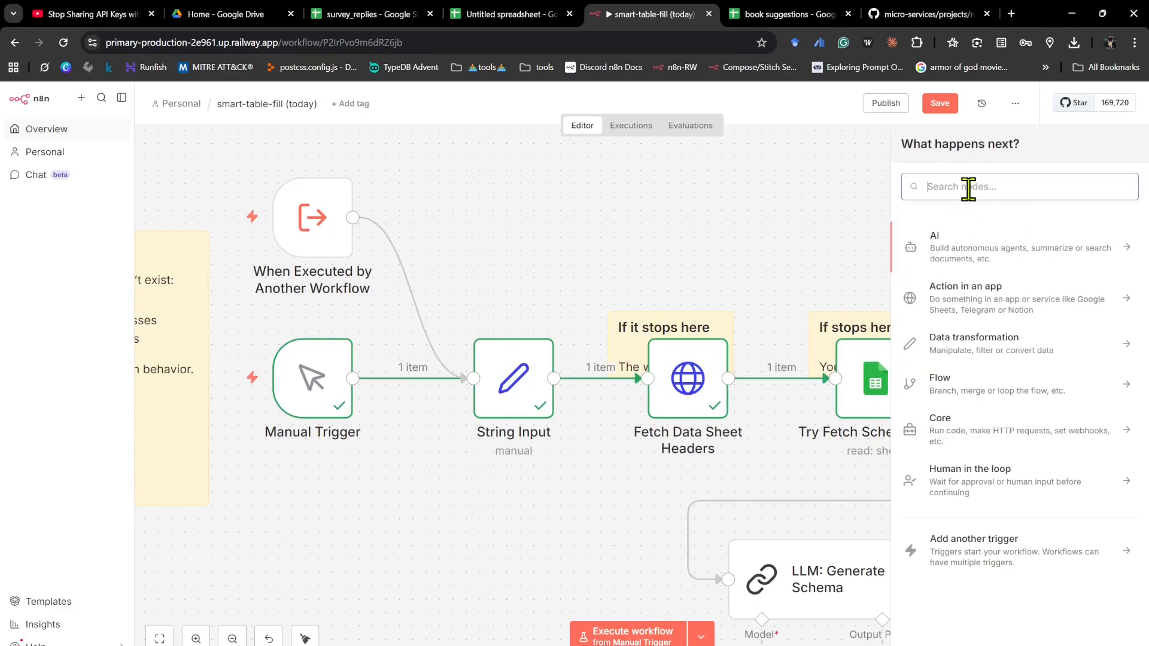
{"action": "type", "text": "goog"}
{"action": "scroll", "coordinate": [1025, 461], "scroll_direction": "down", "scroll_amount": 3}
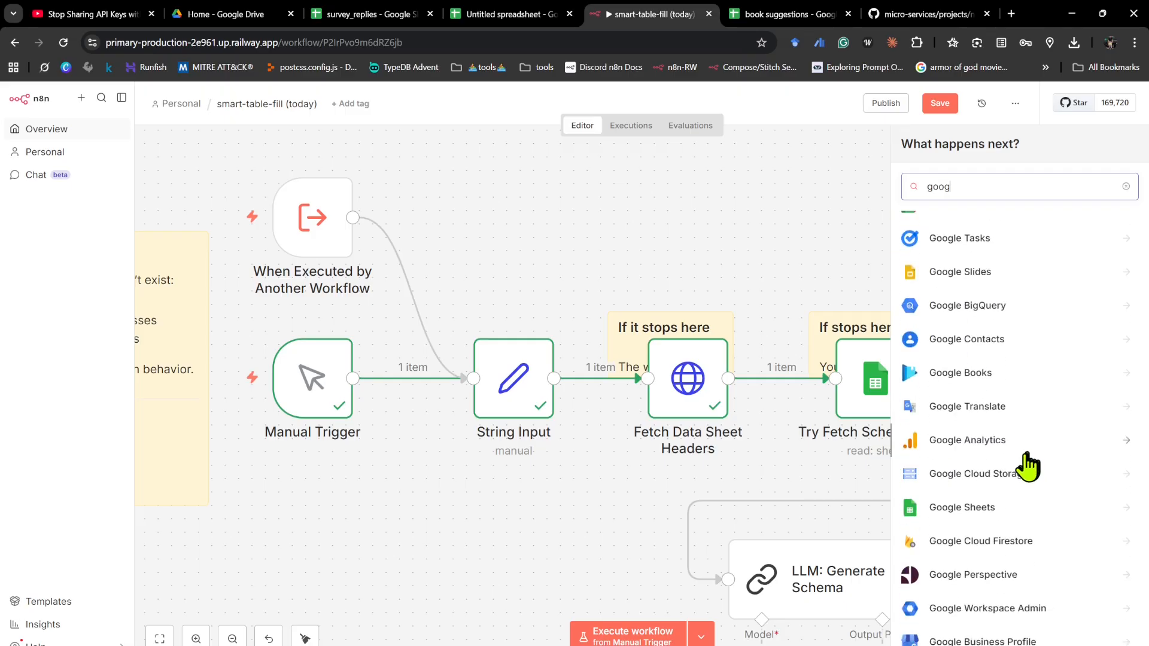
{"action": "left_click", "coordinate": [981, 514]}
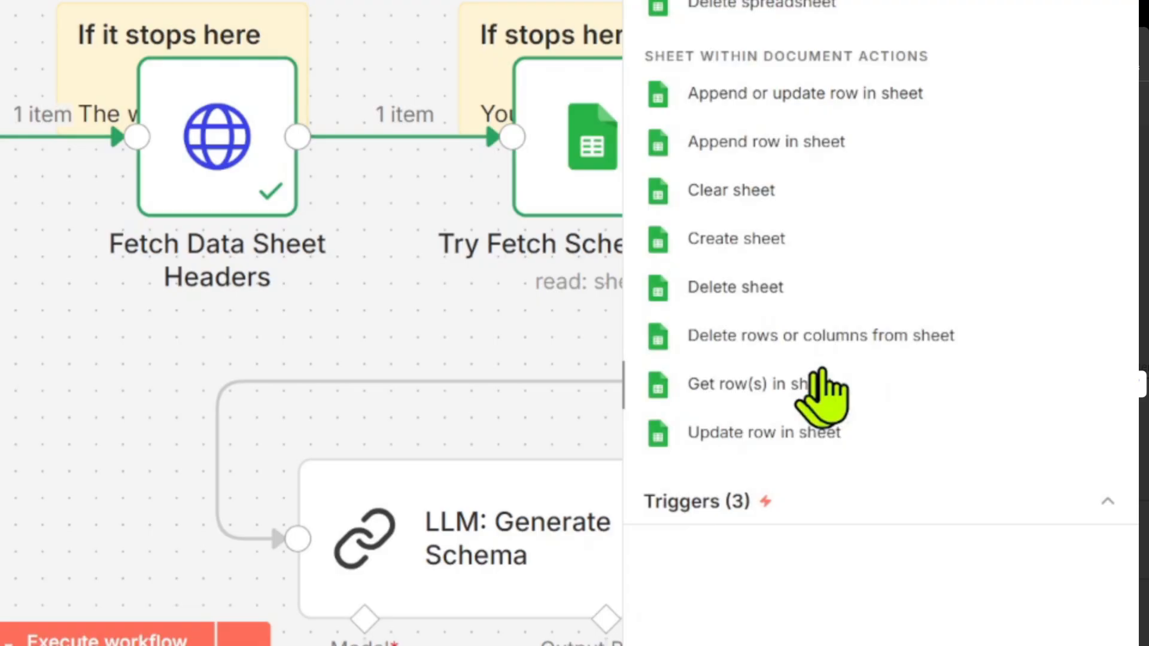
{"action": "left_click", "coordinate": [822, 383]}
- Configure the new node to read Sheet1 of the survey_replies document and return to the canvas
{"action": "left_click", "coordinate": [556, 317]}
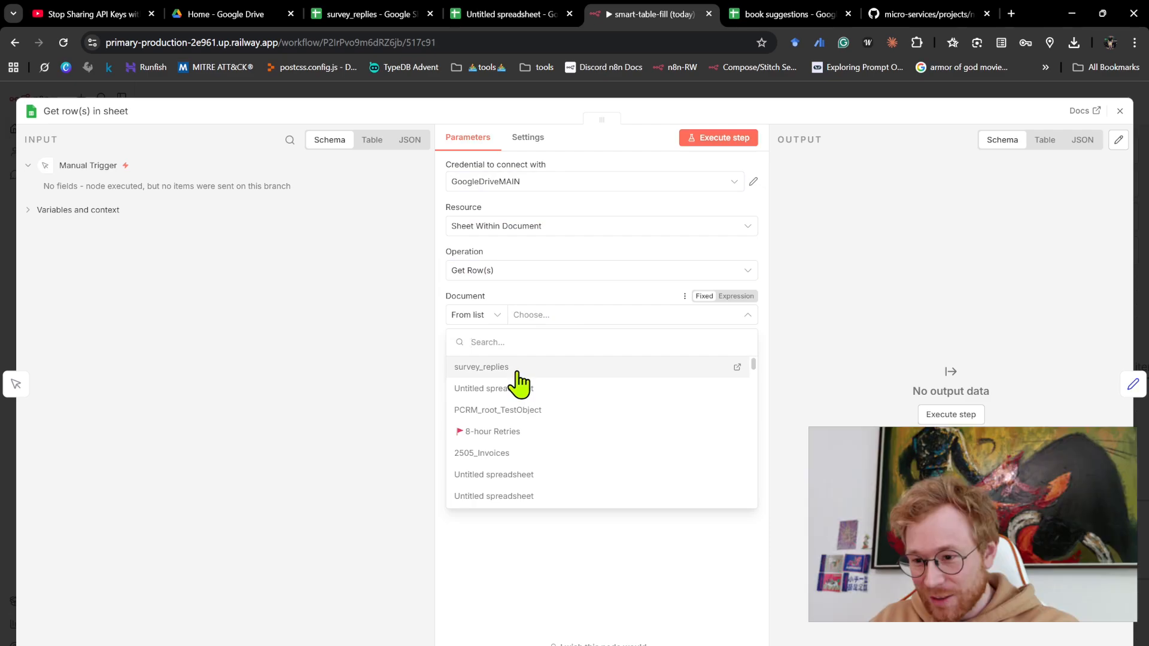
{"action": "left_click", "coordinate": [516, 367]}
{"action": "left_click", "coordinate": [545, 360]}
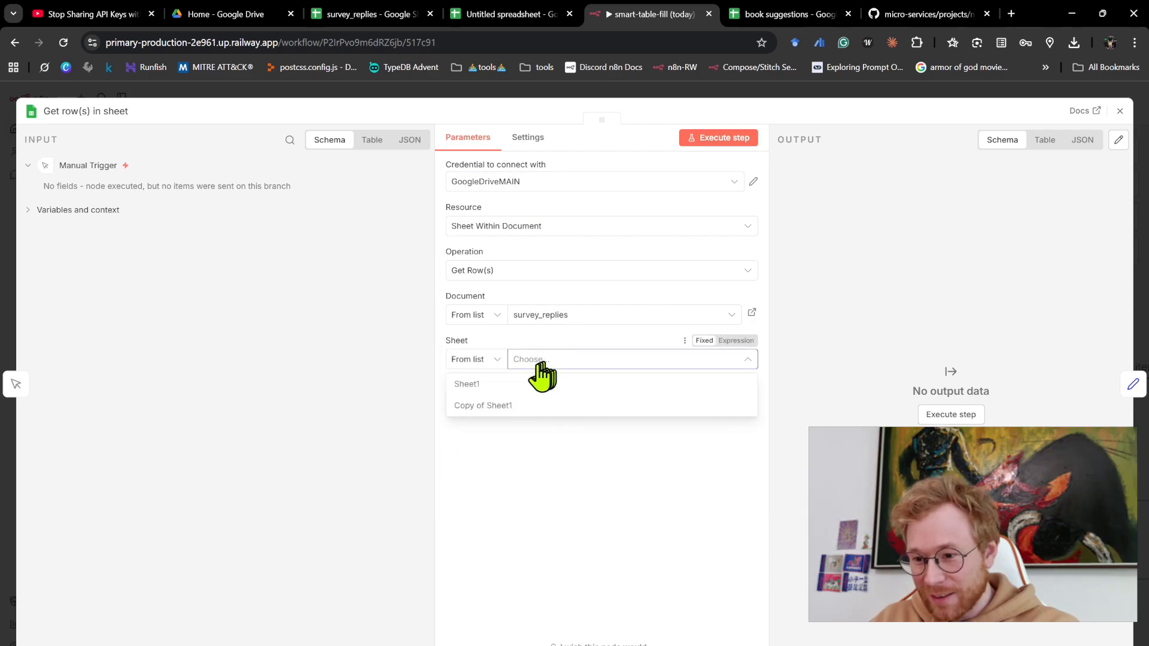
{"action": "left_click", "coordinate": [516, 381]}
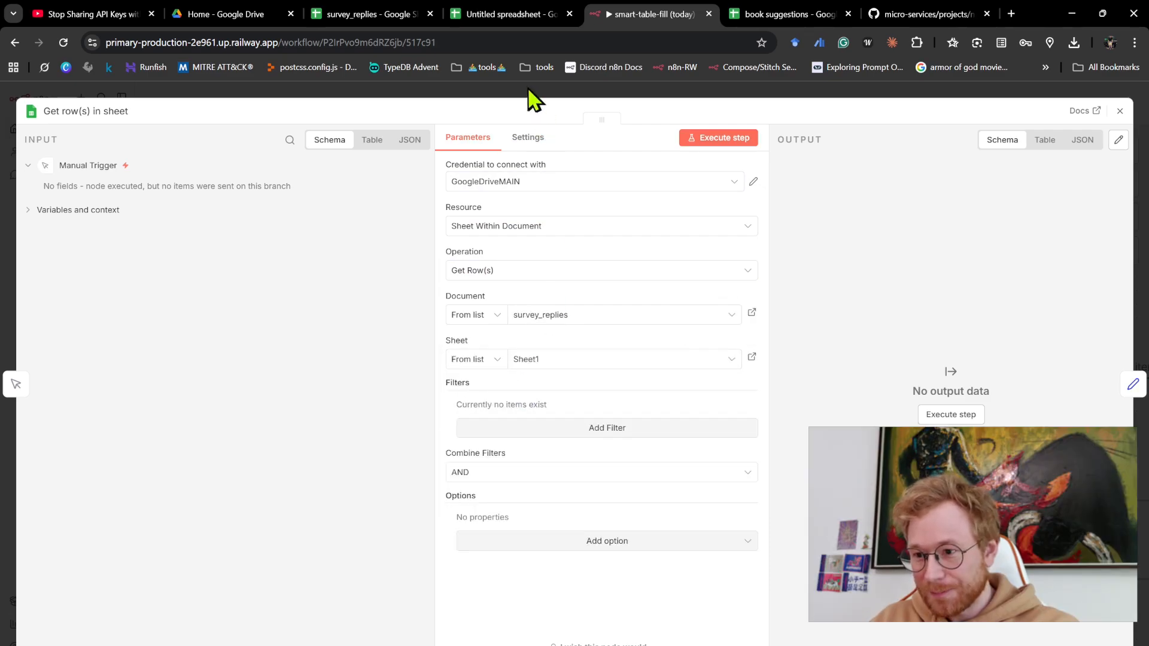
{"action": "left_click", "coordinate": [529, 91]}
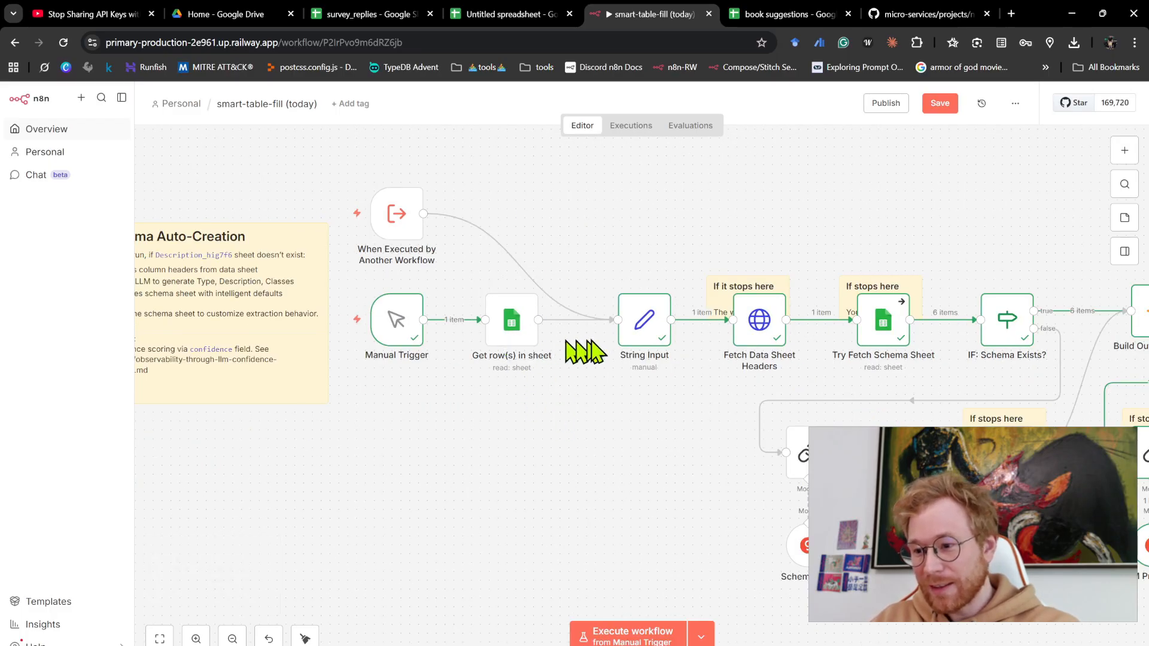
- Check the String Input node's spreadsheet_id and copy the survey_replies spreadsheet ID from its web address
{"action": "double_click", "coordinate": [644, 335]}
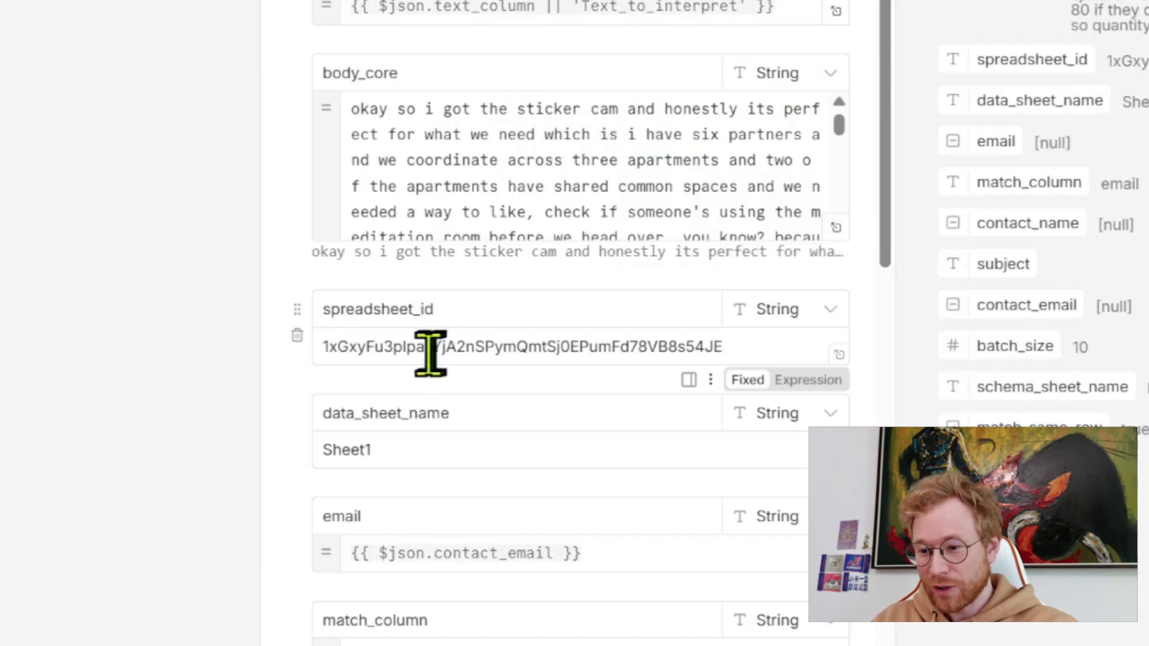
{"action": "left_click_drag", "start_coordinate": [365, 346], "coordinate": [676, 338]}
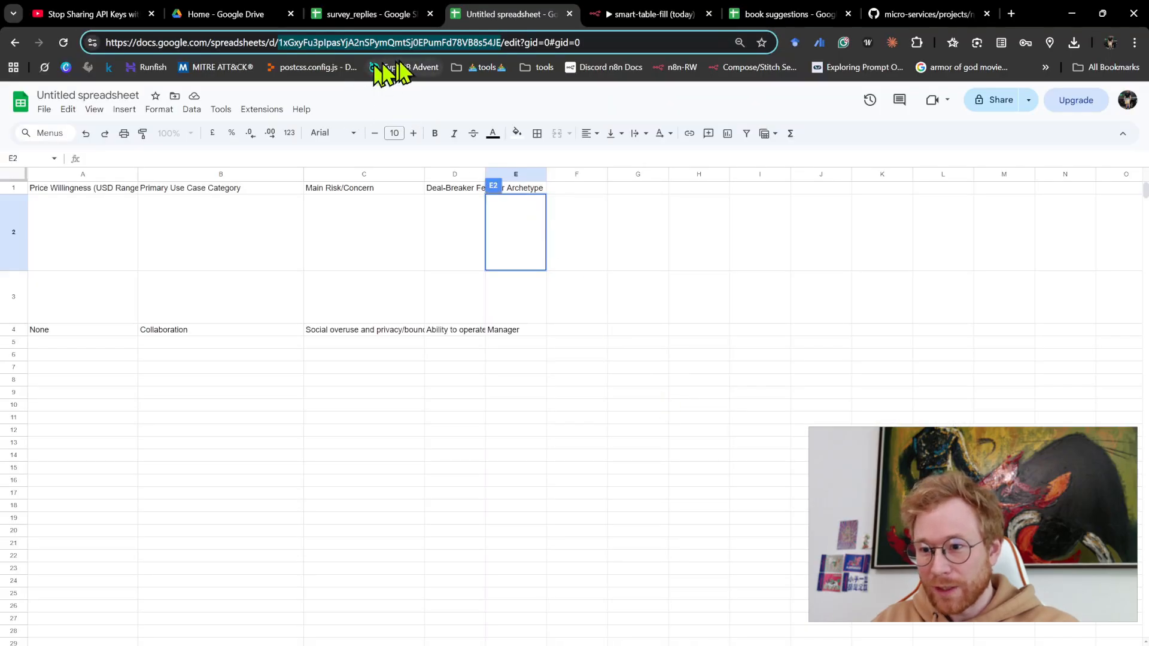
{"action": "left_click", "coordinate": [419, 15]}
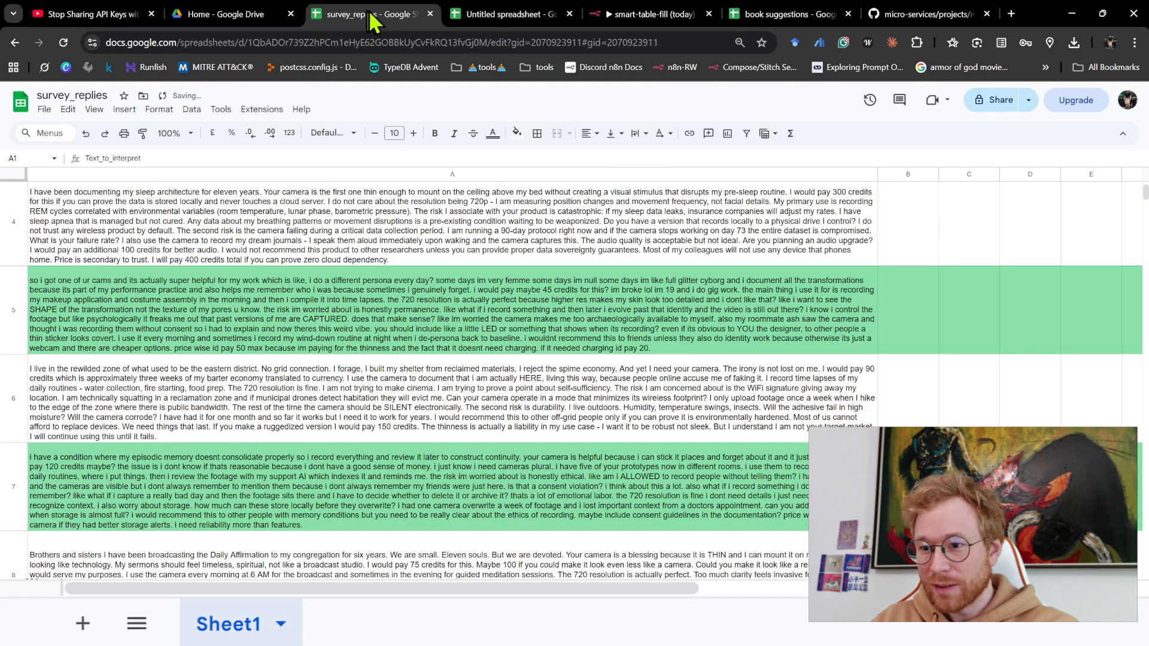
{"action": "left_click", "coordinate": [488, 43]}
{"action": "left_click", "coordinate": [502, 43]}
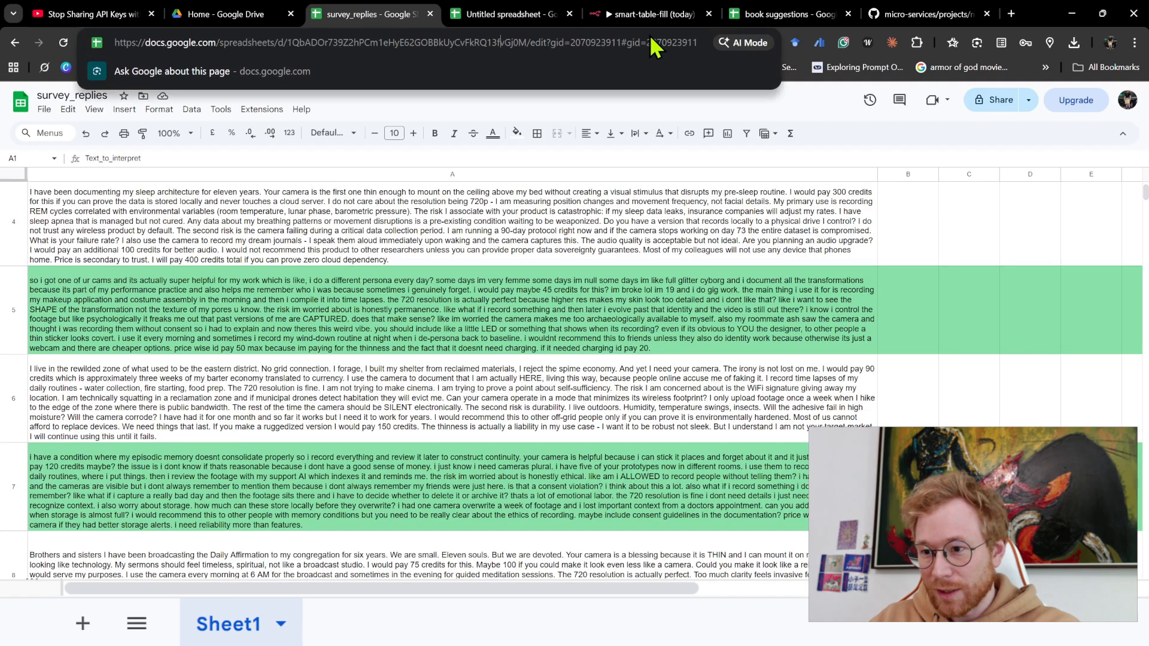
{"action": "double_click", "coordinate": [502, 43]}
{"action": "key", "text": "ctrl+c"}
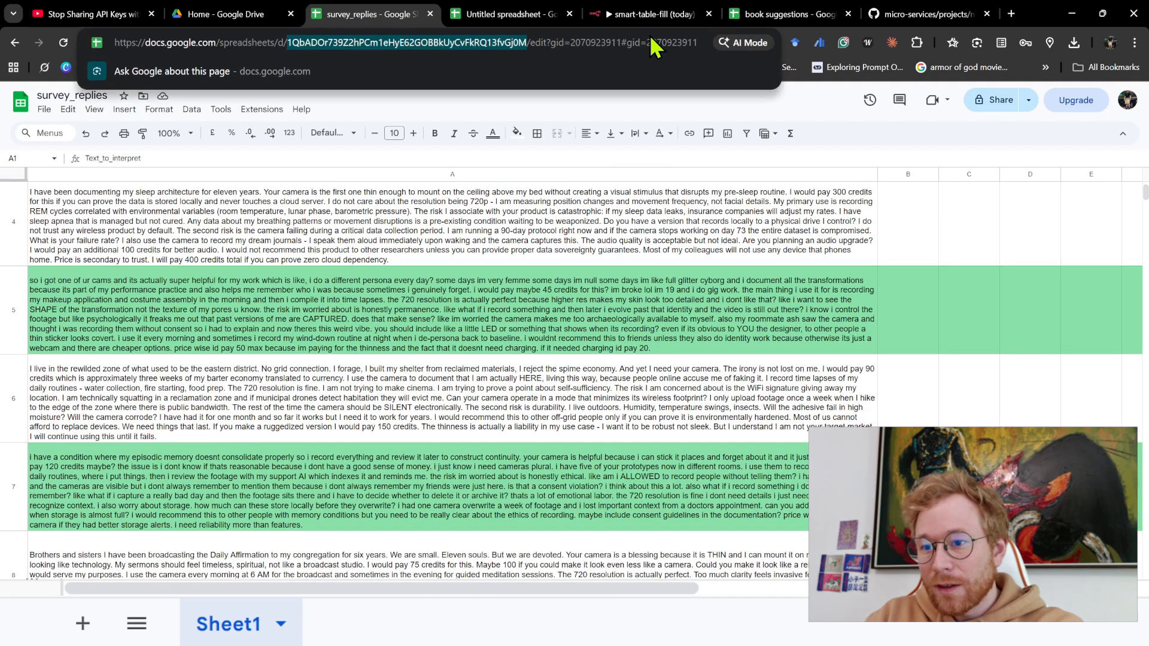
- Replace the String Input node's spreadsheet_id with the copied survey_replies ID
{"action": "left_click", "coordinate": [658, 14]}
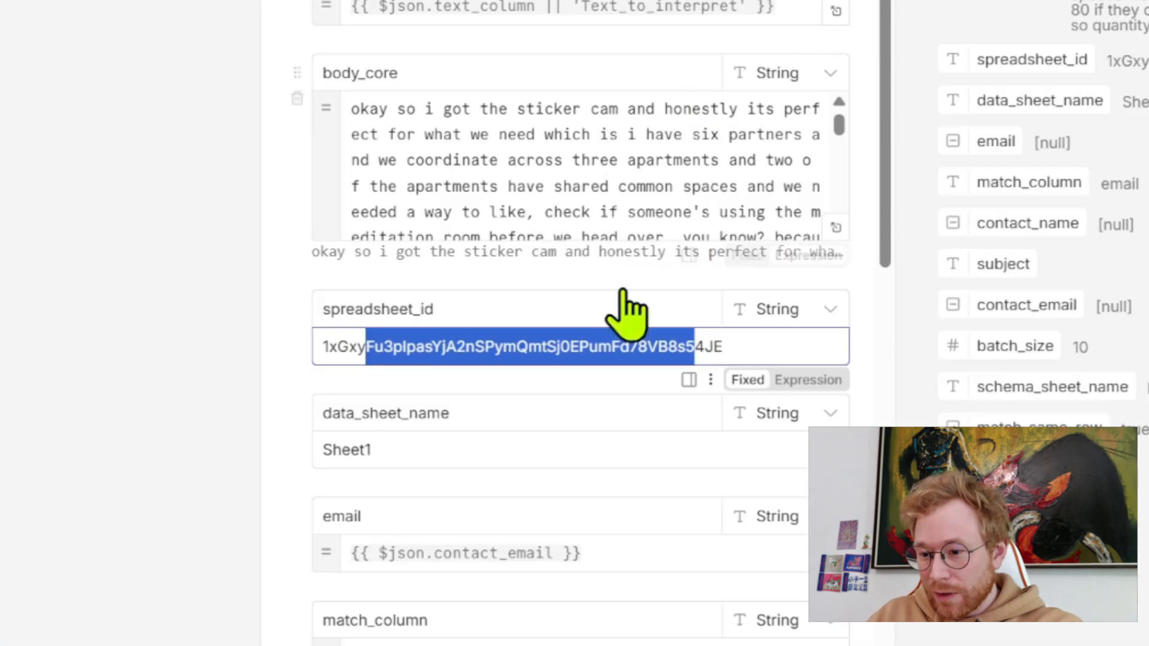
{"action": "left_click", "coordinate": [345, 347]}
{"action": "key", "text": "ctrl+a"}
{"action": "key", "text": "ctrl+v"}
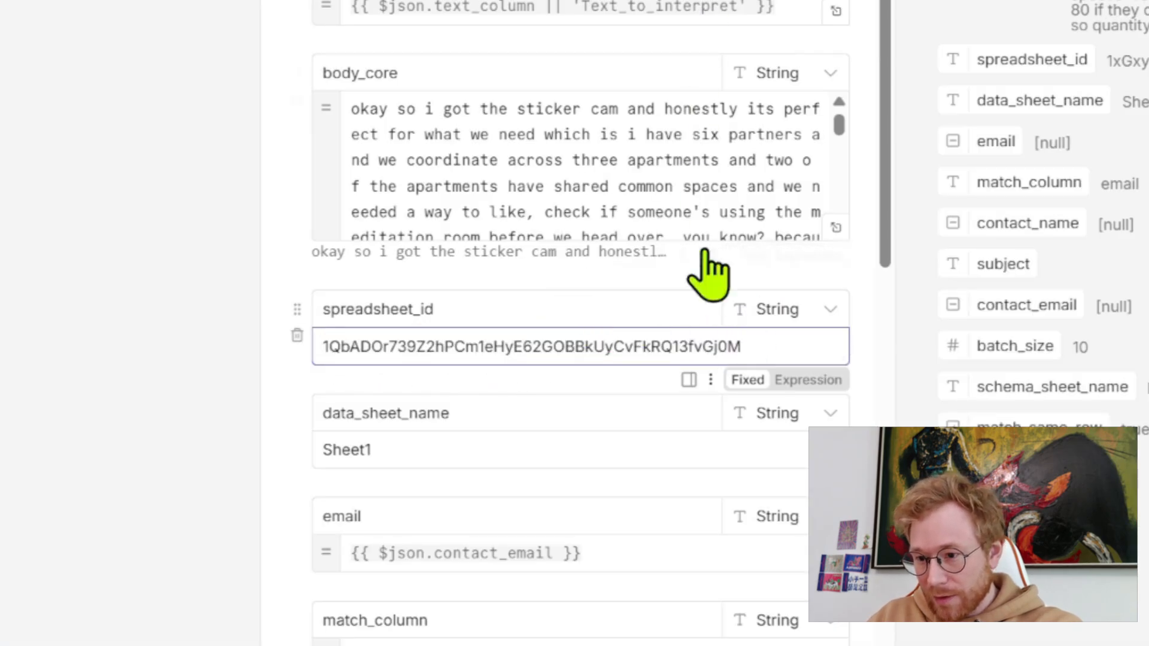
- Copy the default body_core expression from the notes in the String Input node's settings
{"action": "left_click", "coordinate": [479, 154]}
{"action": "left_click_drag", "start_coordinate": [369, 134], "coordinate": [737, 200]}
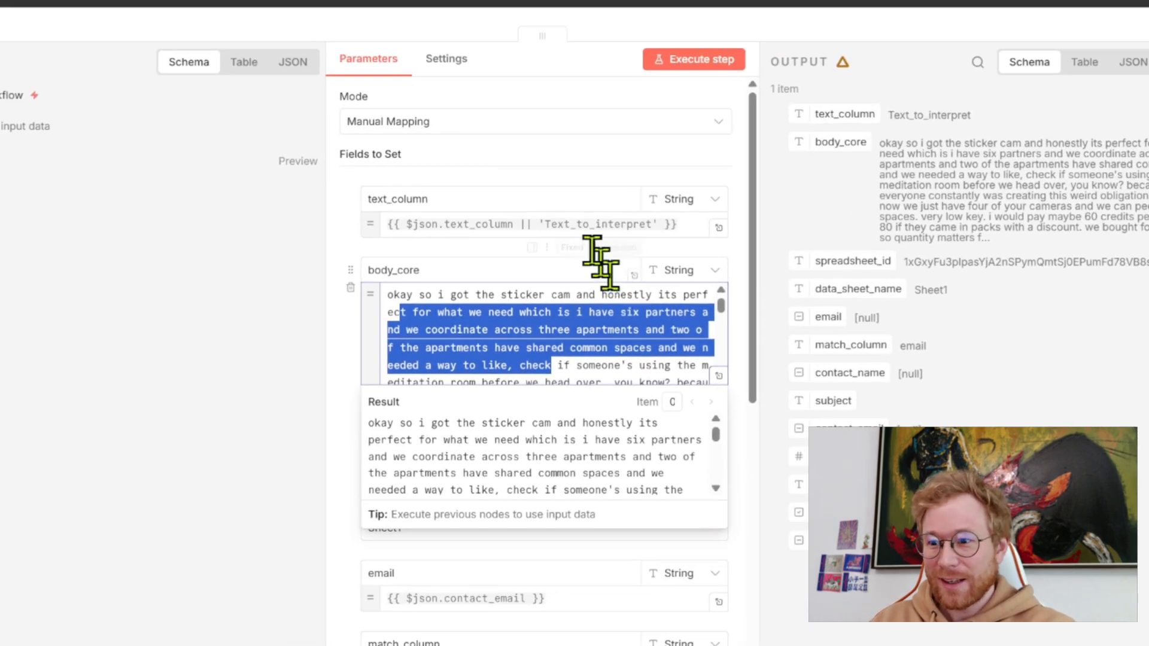
{"action": "left_click", "coordinate": [447, 60]}
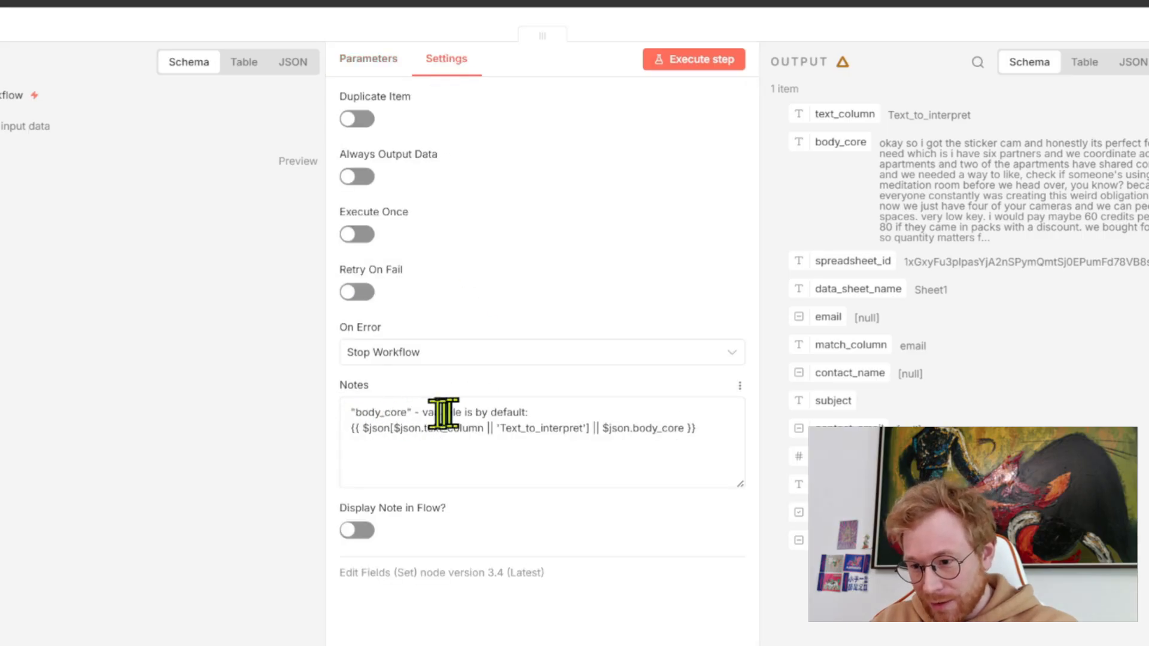
{"action": "left_click_drag", "start_coordinate": [718, 432], "coordinate": [341, 436]}
{"action": "key", "text": "ctrl+c"}
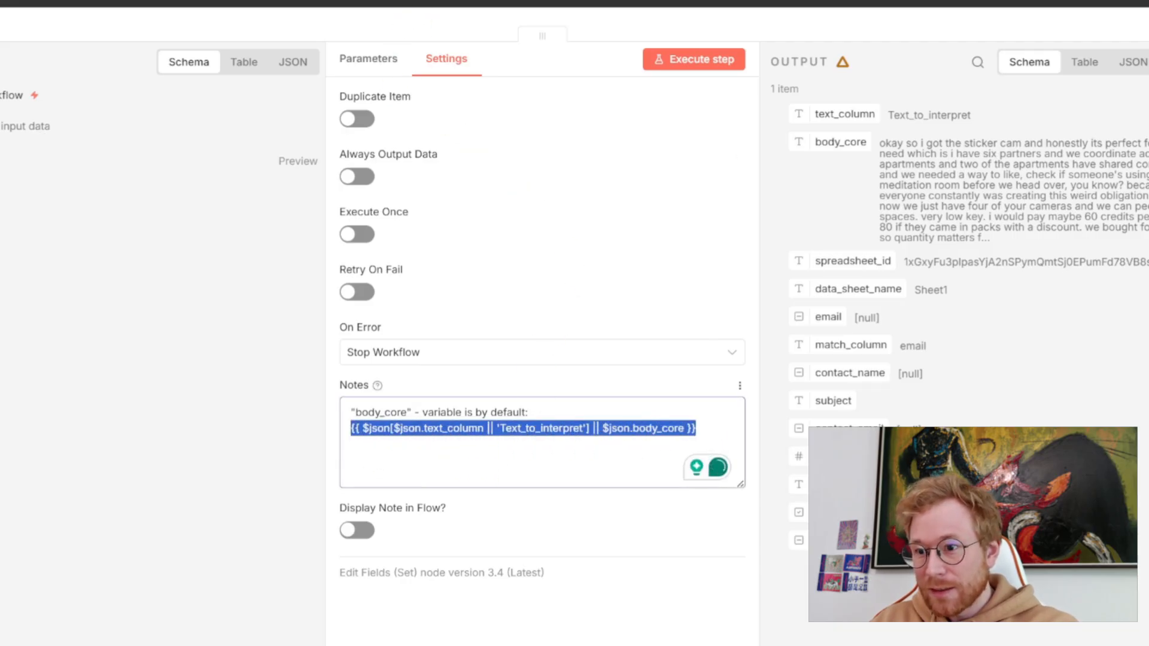
- Replace body_core with {{ $json[$json.text_column || 'Text_to_interpret'] || $json.body_core }} and execute the workflow through to Write_Excel
{"action": "left_click", "coordinate": [373, 60]}
{"action": "left_click", "coordinate": [441, 334]}
{"action": "key", "text": "ctrl+a"}
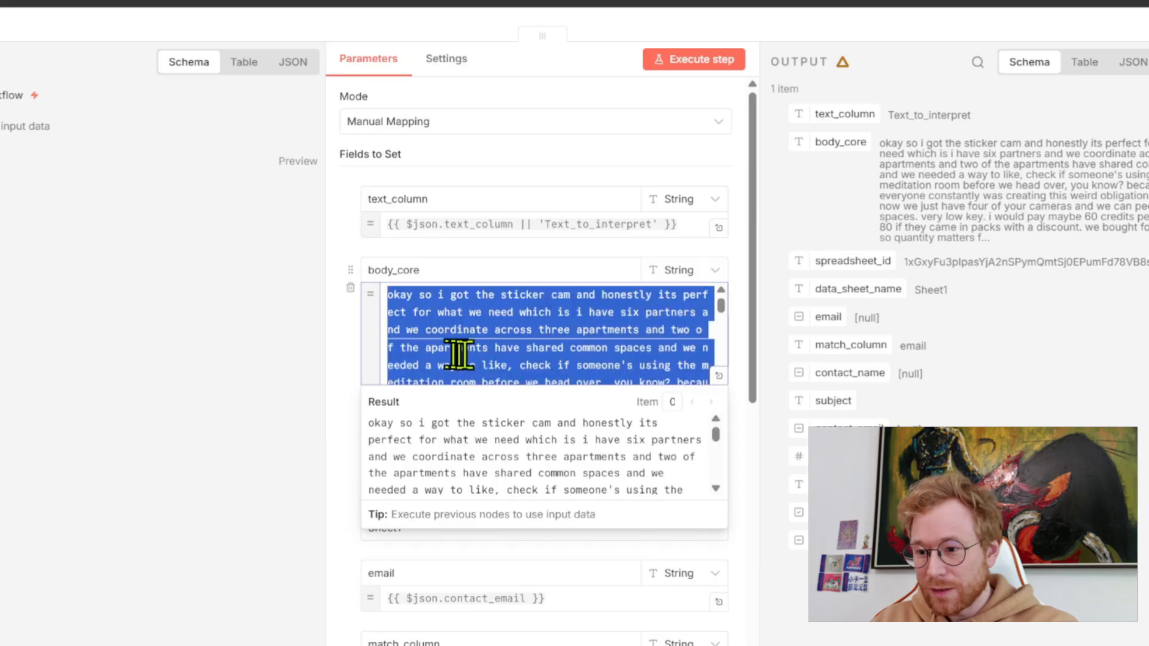
{"action": "key", "text": "ctrl+v"}
{"action": "left_click", "coordinate": [407, 37]}
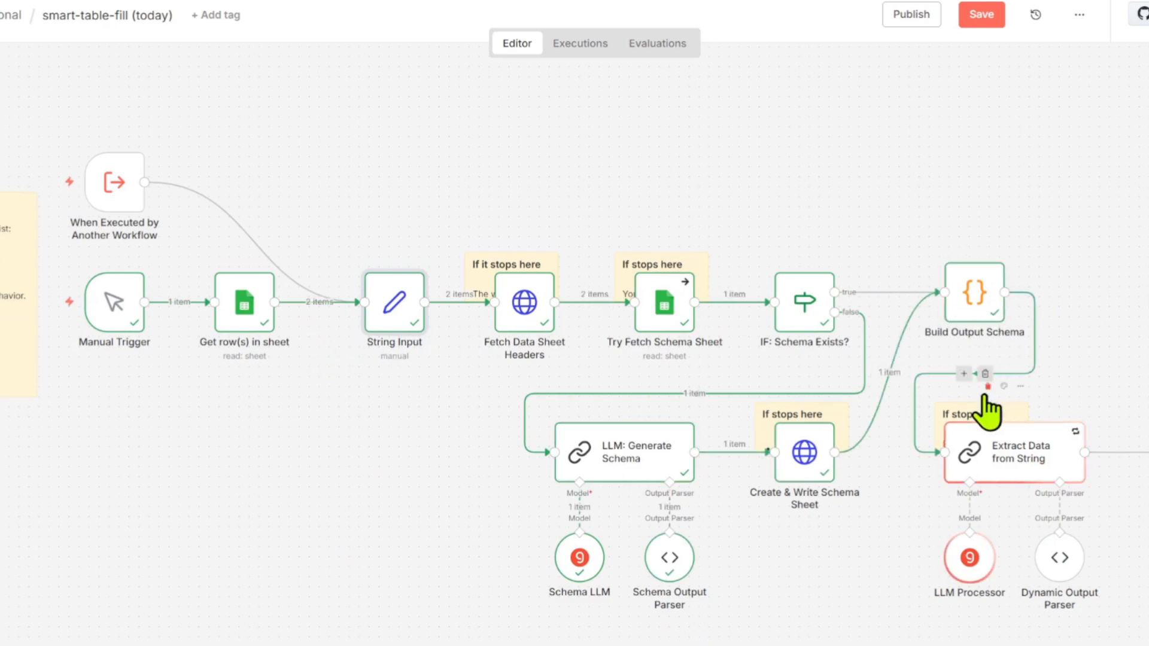
{"action": "scroll", "coordinate": [1008, 482], "scroll_direction": "right", "scroll_amount": 5}
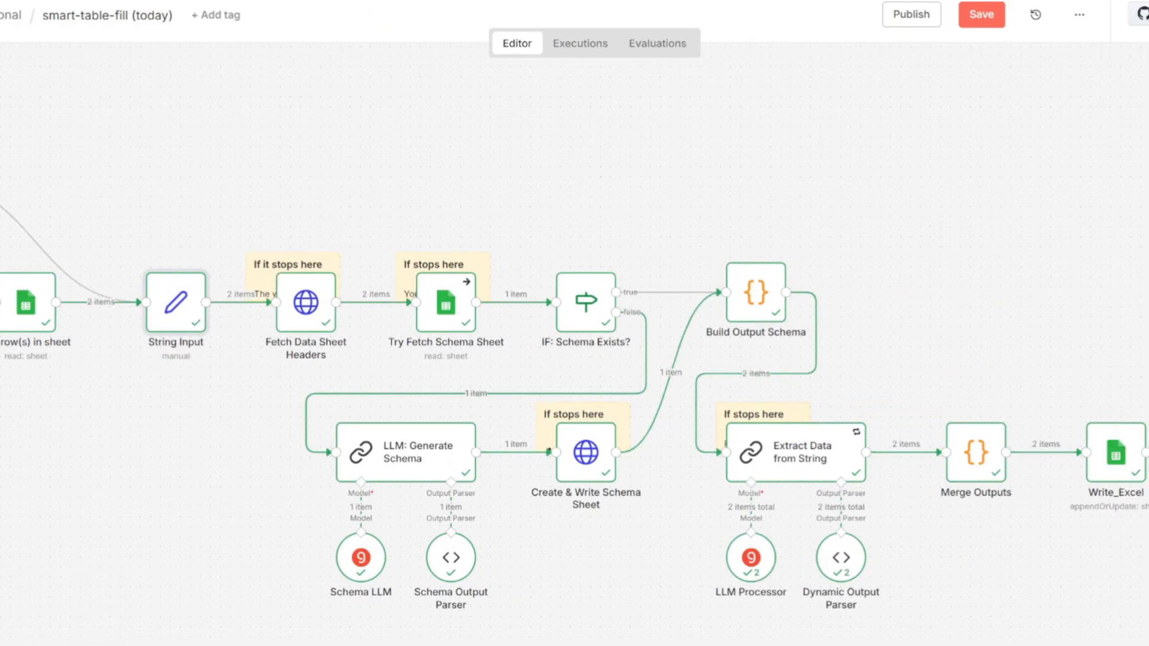
- Inspect the extracted rows in survey_replies and clear the appended duplicates in A4:F5
{"action": "left_click", "coordinate": [371, 14]}
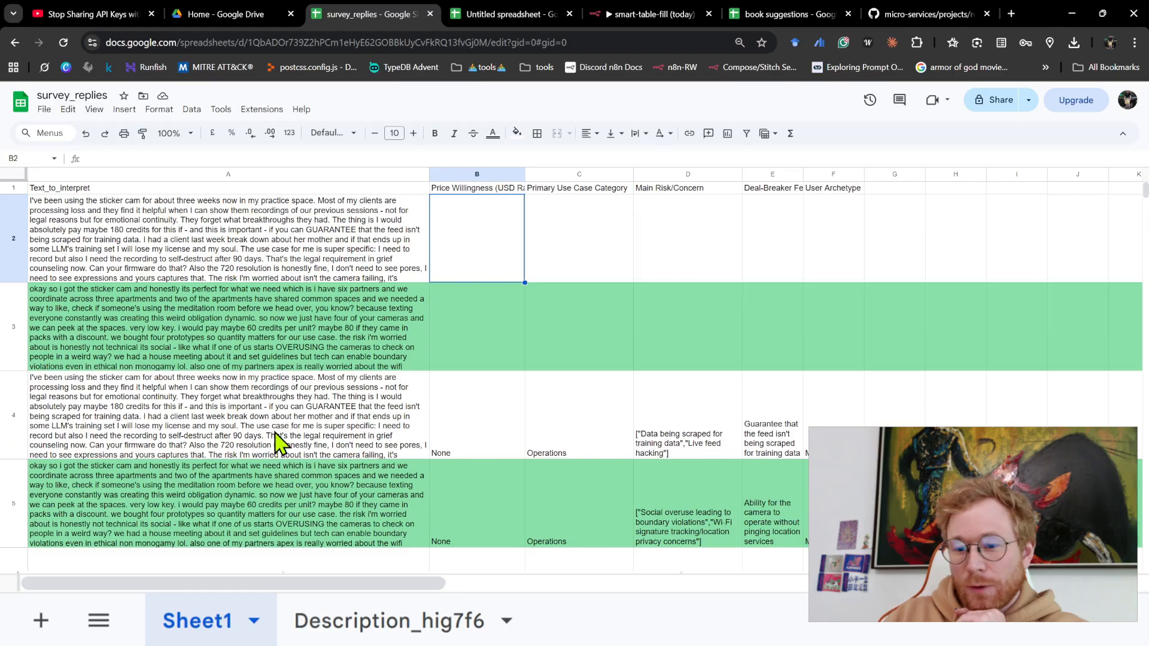
{"action": "left_click_drag", "start_coordinate": [506, 239], "coordinate": [860, 259]}
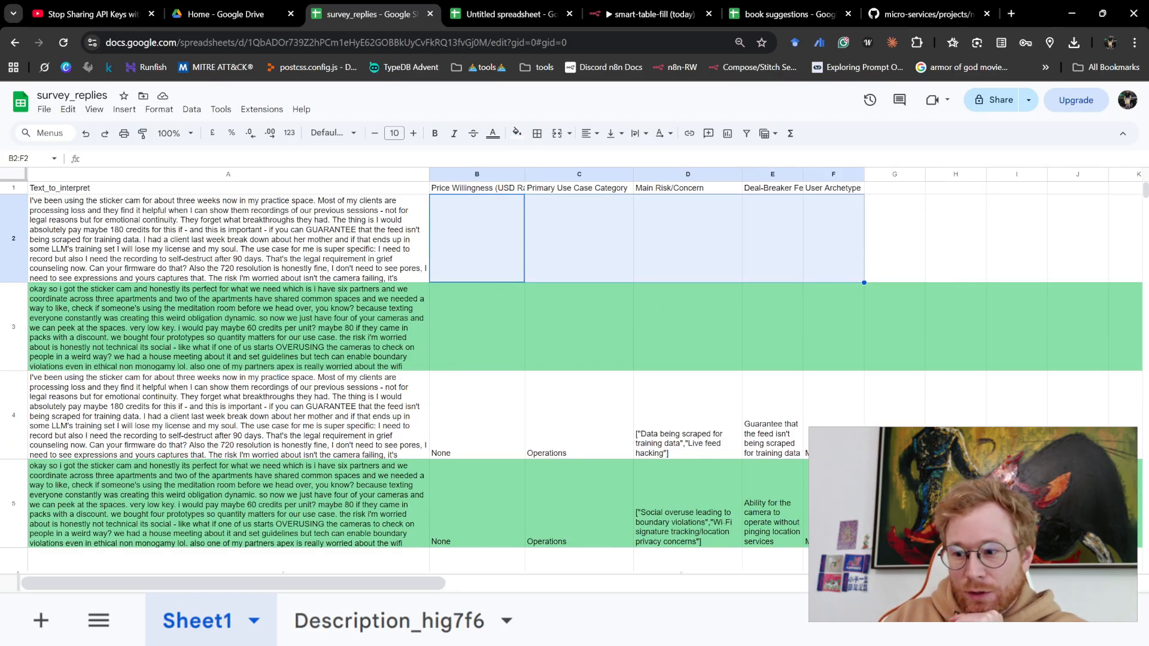
{"action": "left_click_drag", "start_coordinate": [832, 505], "coordinate": [337, 443]}
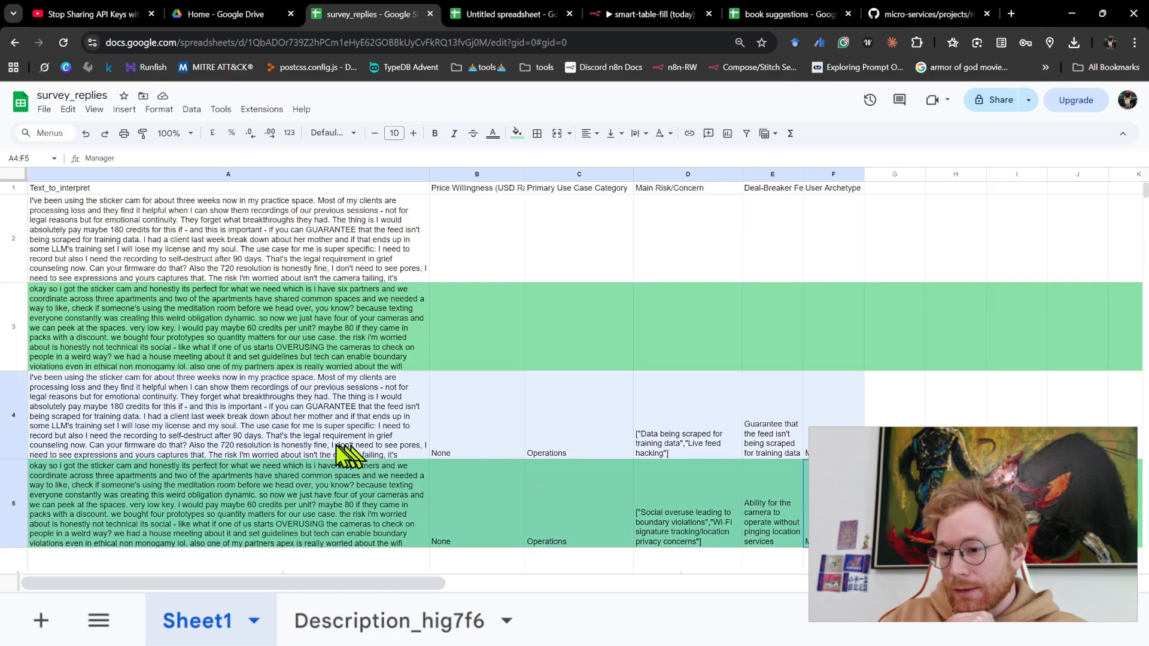
{"action": "key", "text": "Delete"}
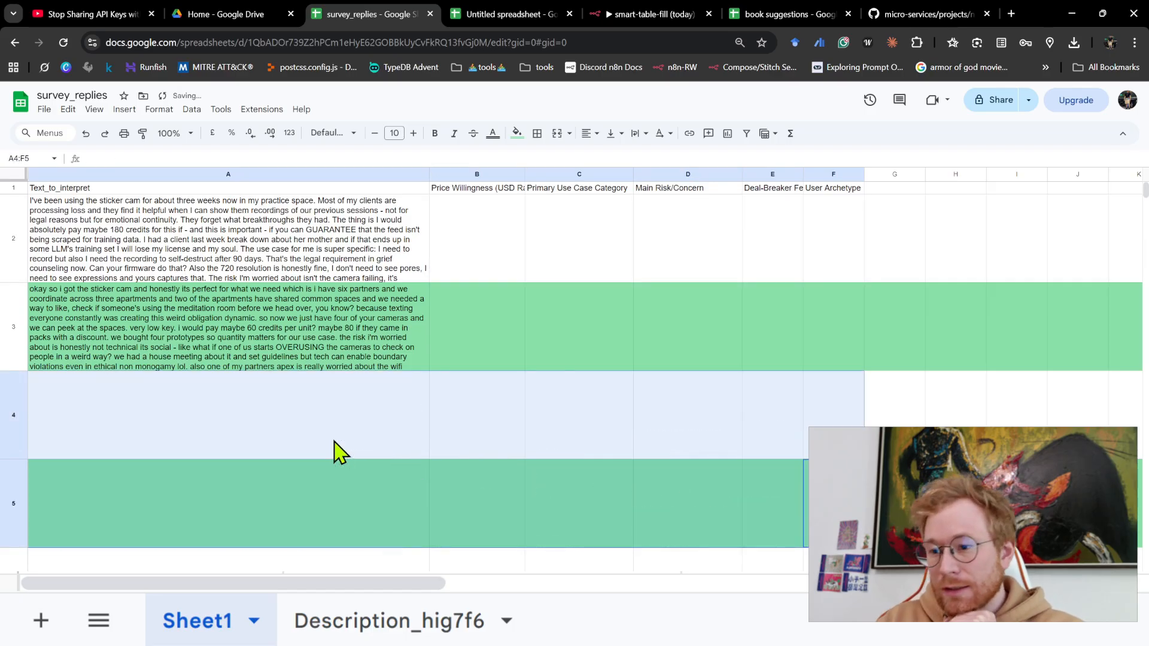
{"action": "left_click", "coordinate": [547, 487]}
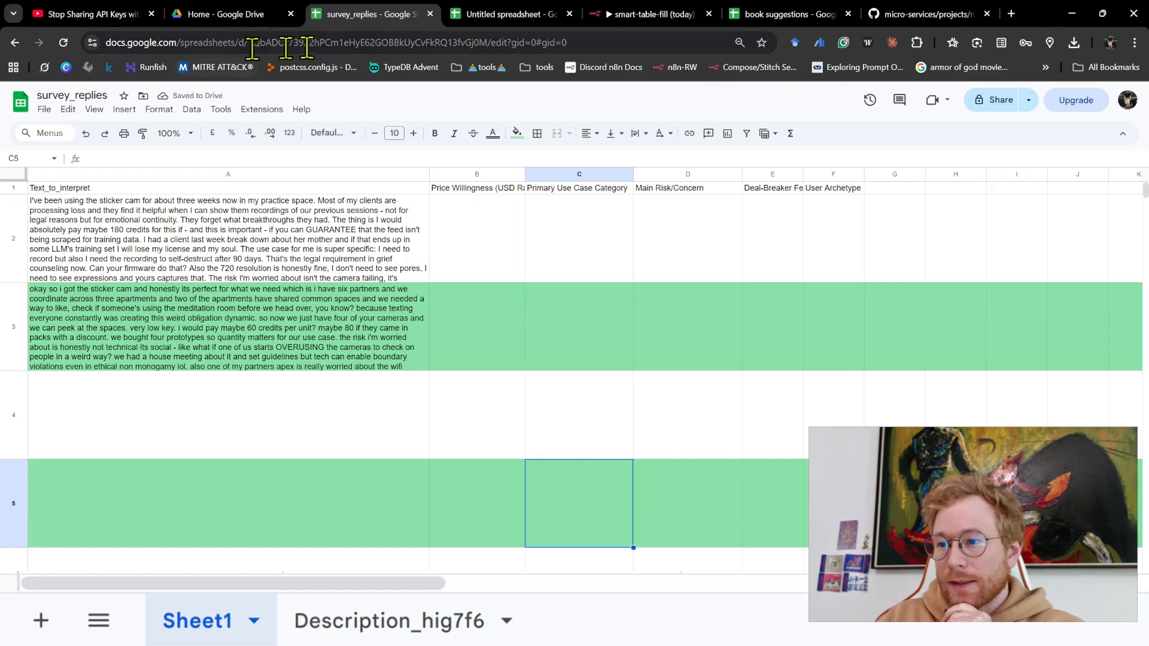
- Examine the Write_Excel node's column matching, place the workflow beside survey_replies, and switch to the sheet to compare its headers
{"action": "left_click", "coordinate": [637, 18]}
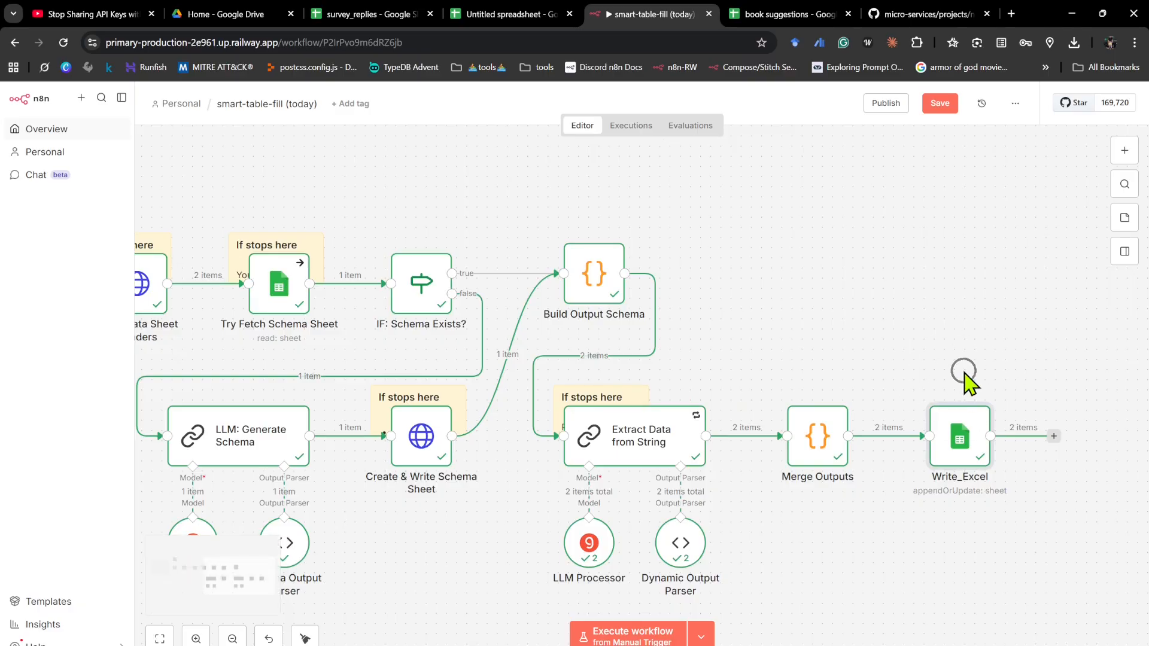
{"action": "scroll", "coordinate": [964, 374], "scroll_direction": "up", "scroll_amount": 3}
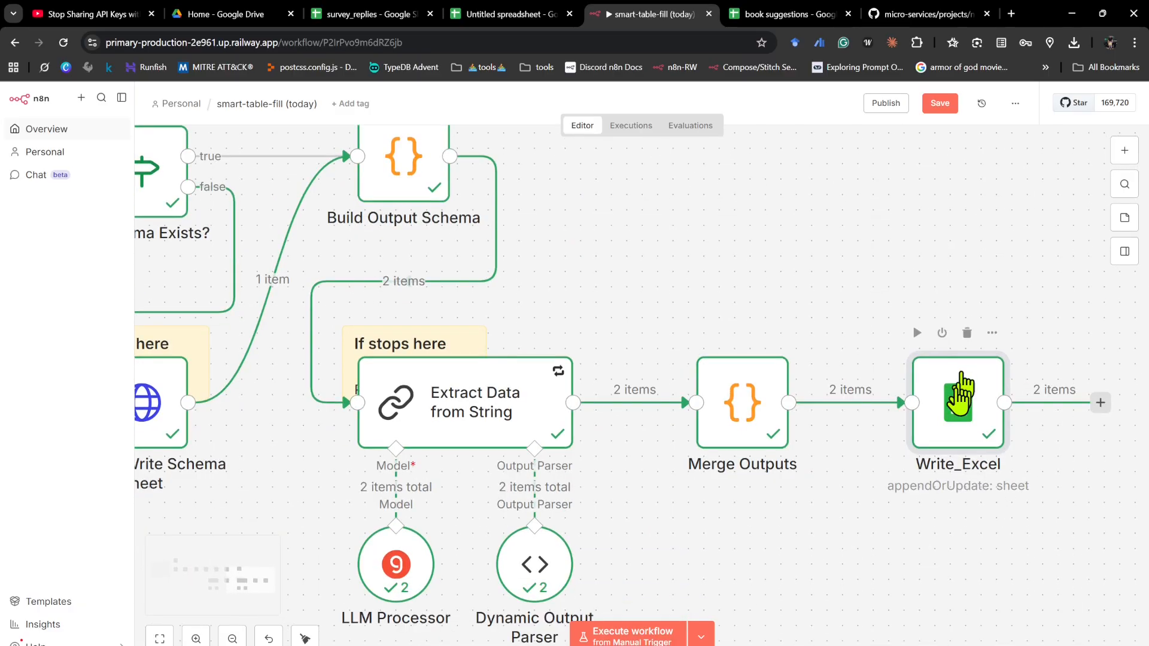
{"action": "double_click", "coordinate": [954, 407]}
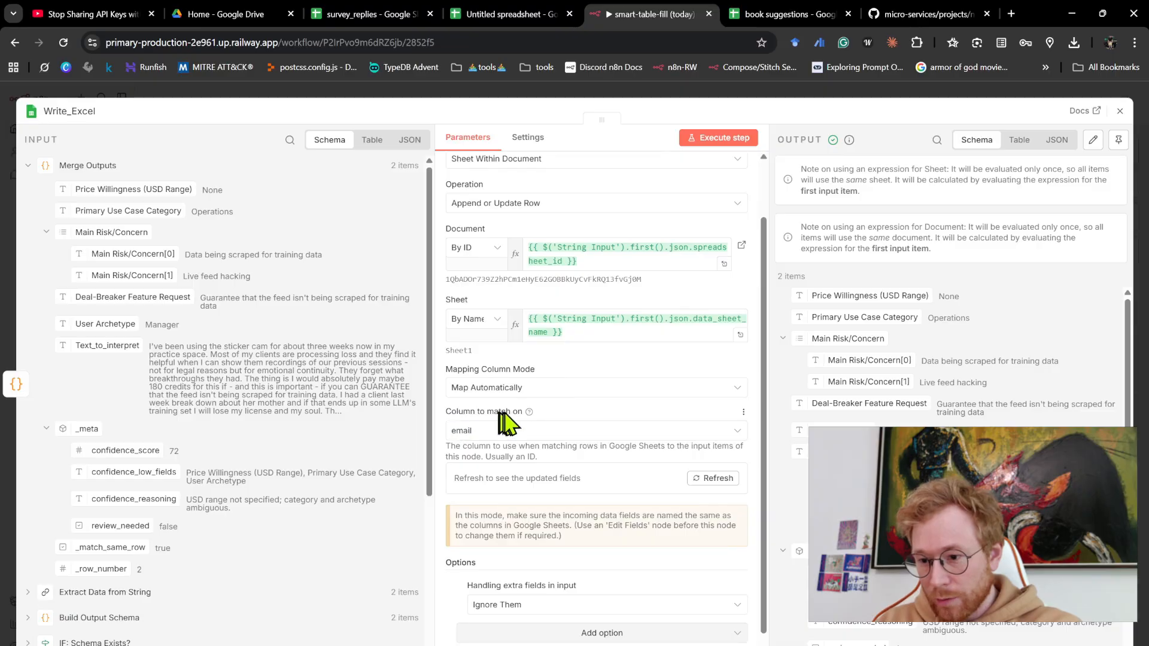
{"action": "left_click_drag", "start_coordinate": [635, 24], "coordinate": [514, 18]}
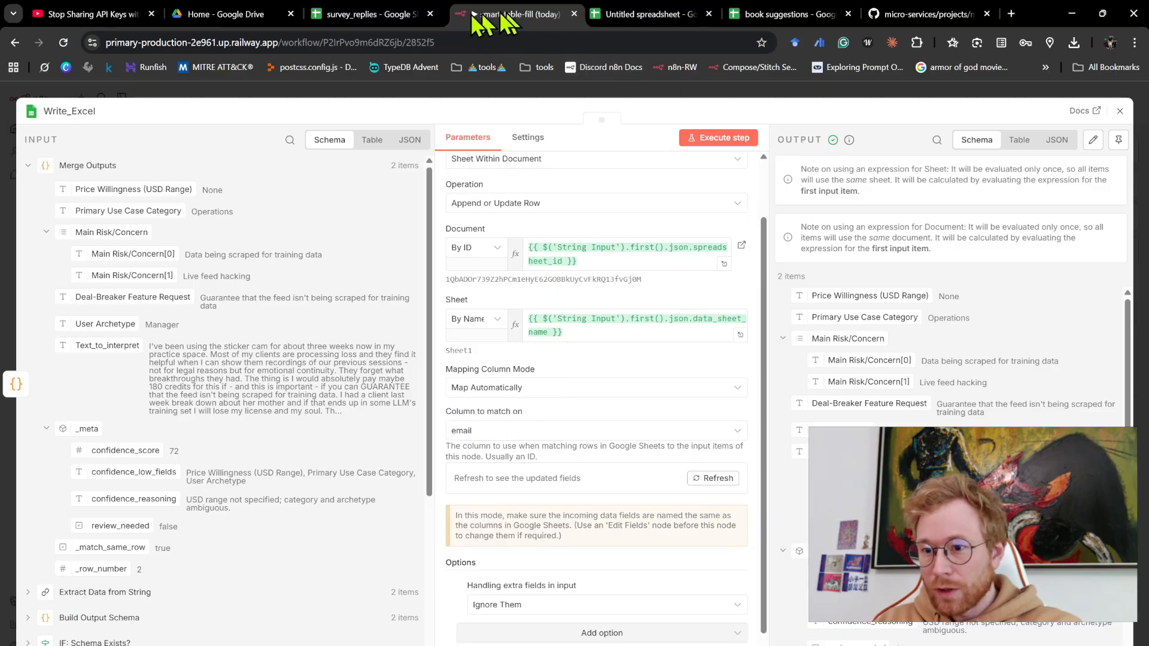
{"action": "left_click", "coordinate": [354, 18]}
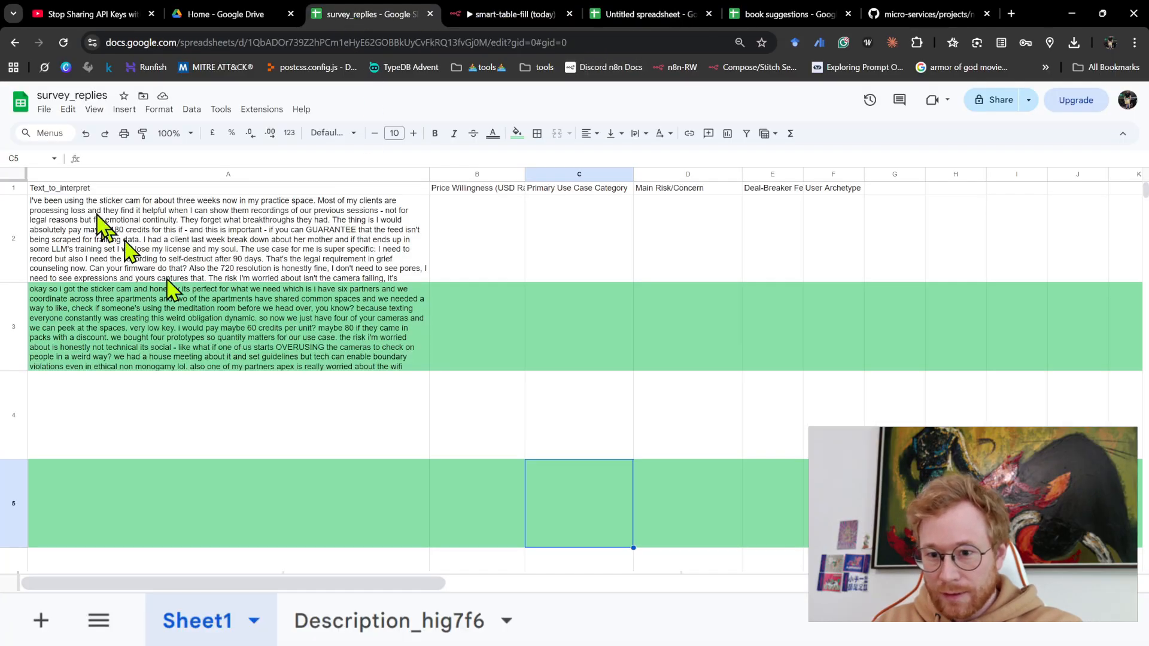
- Refresh the column list in the Write_Excel node and set the column to match on to Text_to_interpret
{"action": "left_click", "coordinate": [84, 190]}
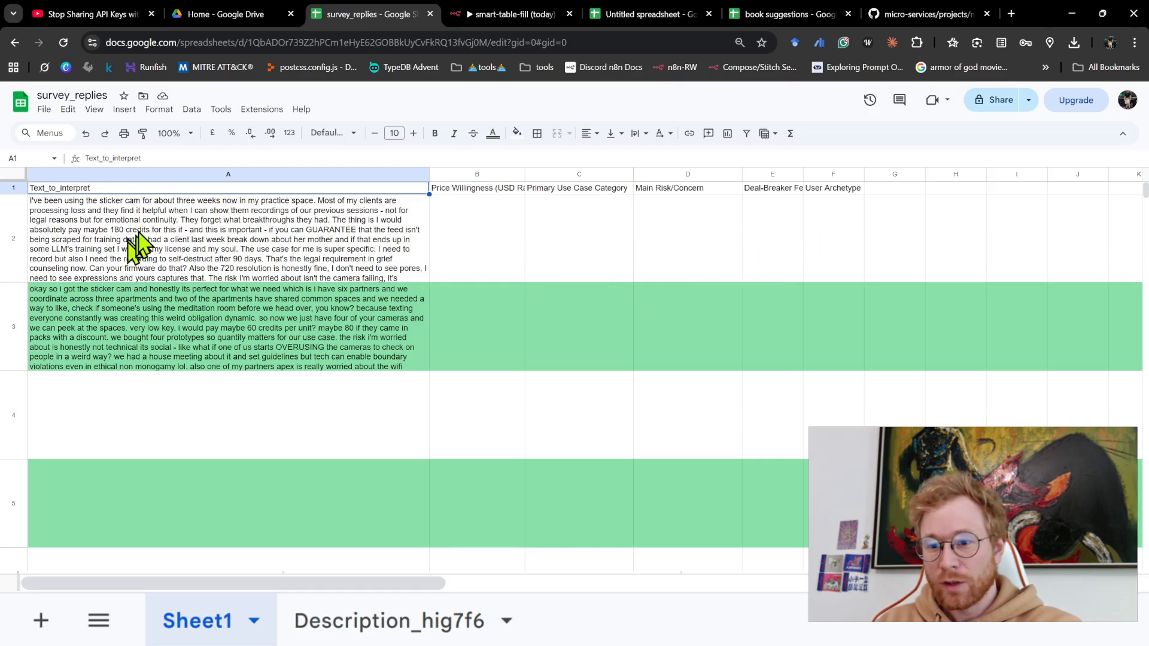
{"action": "left_click", "coordinate": [495, 17]}
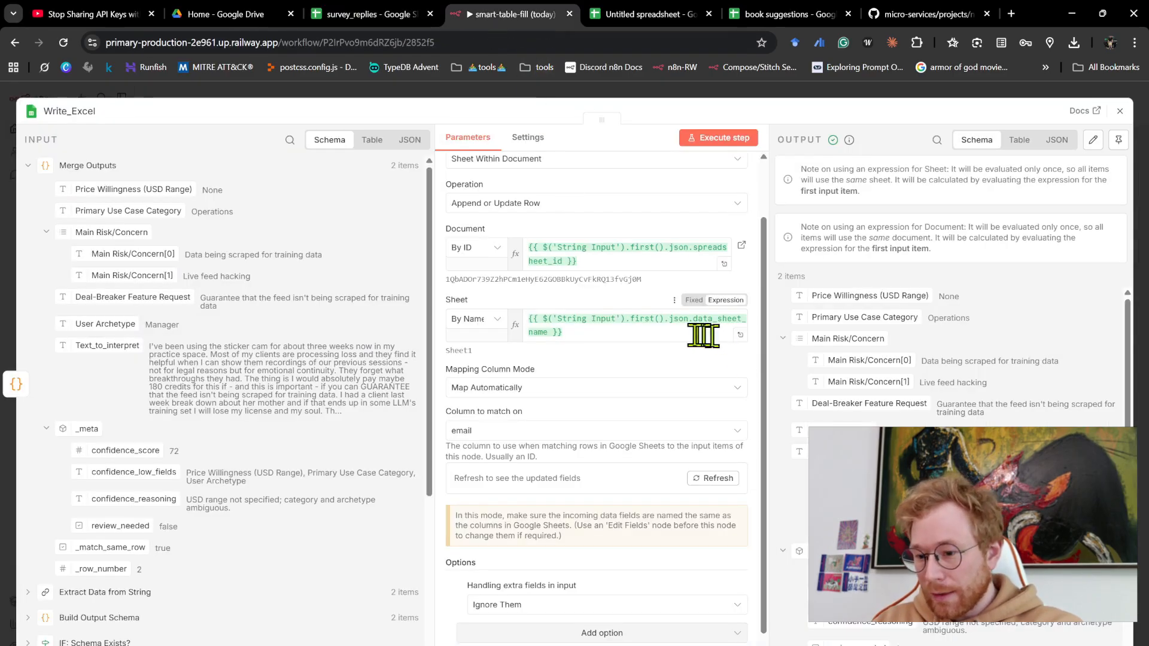
{"action": "left_click", "coordinate": [469, 432]}
{"action": "left_click", "coordinate": [472, 464]}
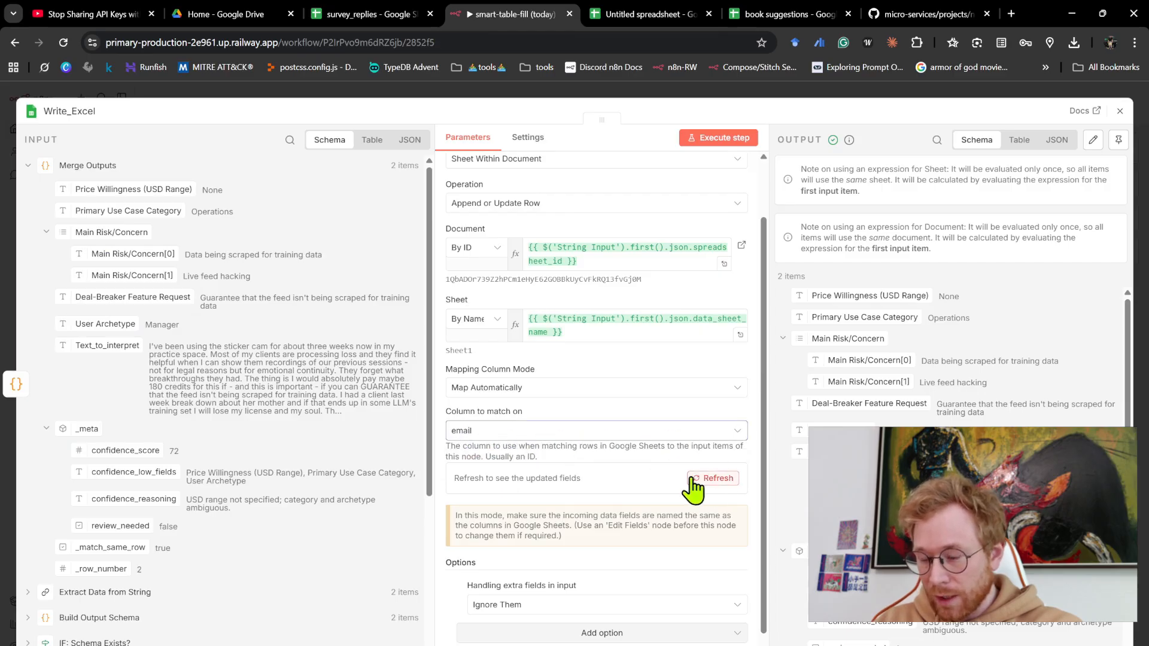
{"action": "left_click", "coordinate": [733, 482]}
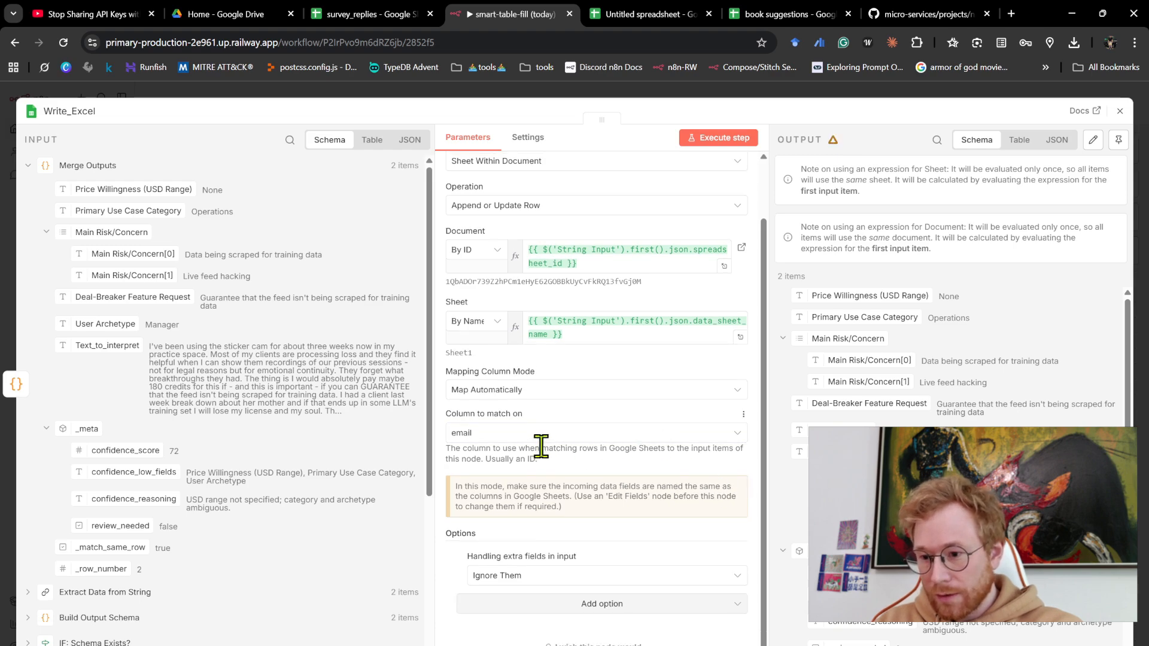
{"action": "left_click", "coordinate": [541, 438]}
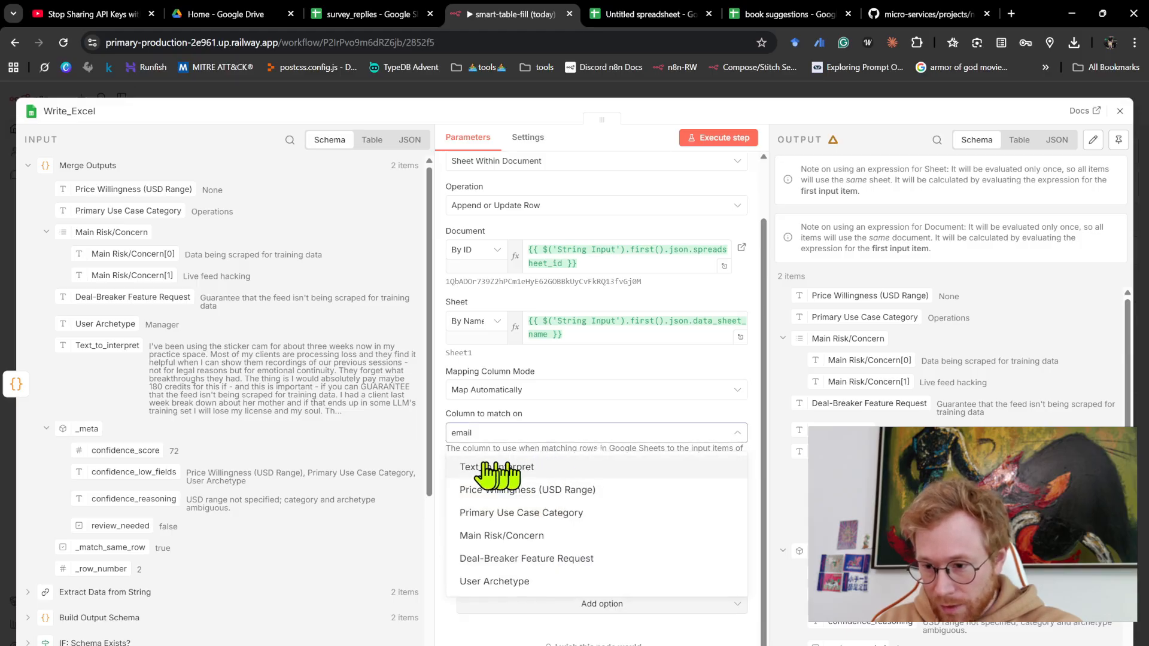
{"action": "left_click", "coordinate": [553, 467]}
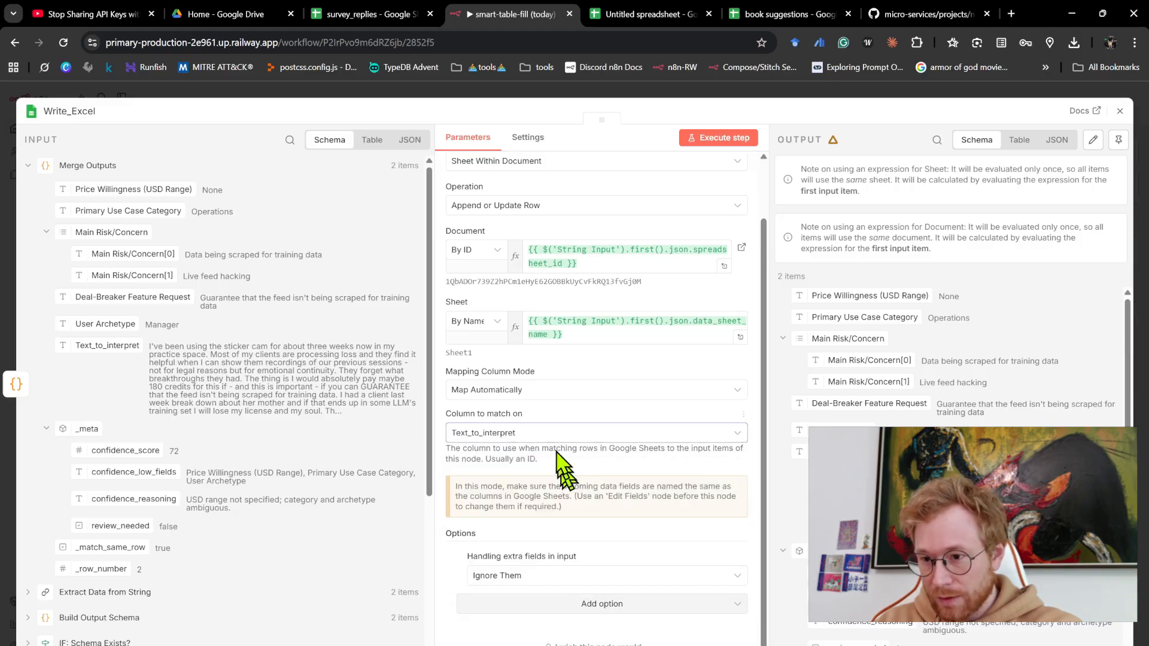
- Close the Write_Excel settings, execute the workflow from the Manual Trigger, and follow the run through to Write_Excel
{"action": "left_click", "coordinate": [448, 92]}
{"action": "scroll", "coordinate": [544, 295], "scroll_direction": "down", "scroll_amount": 5}
{"action": "scroll", "coordinate": [608, 356], "scroll_direction": "left", "scroll_amount": 7}
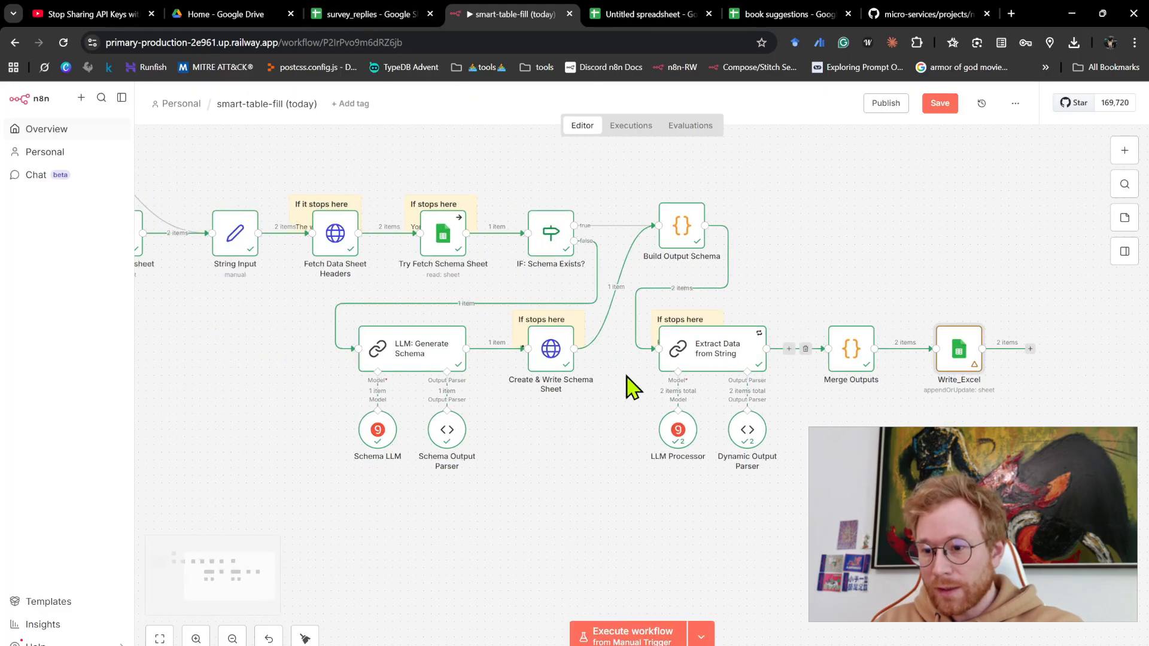
{"action": "scroll", "coordinate": [628, 383], "scroll_direction": "down", "scroll_amount": 2}
{"action": "scroll", "coordinate": [616, 346], "scroll_direction": "left", "scroll_amount": 4}
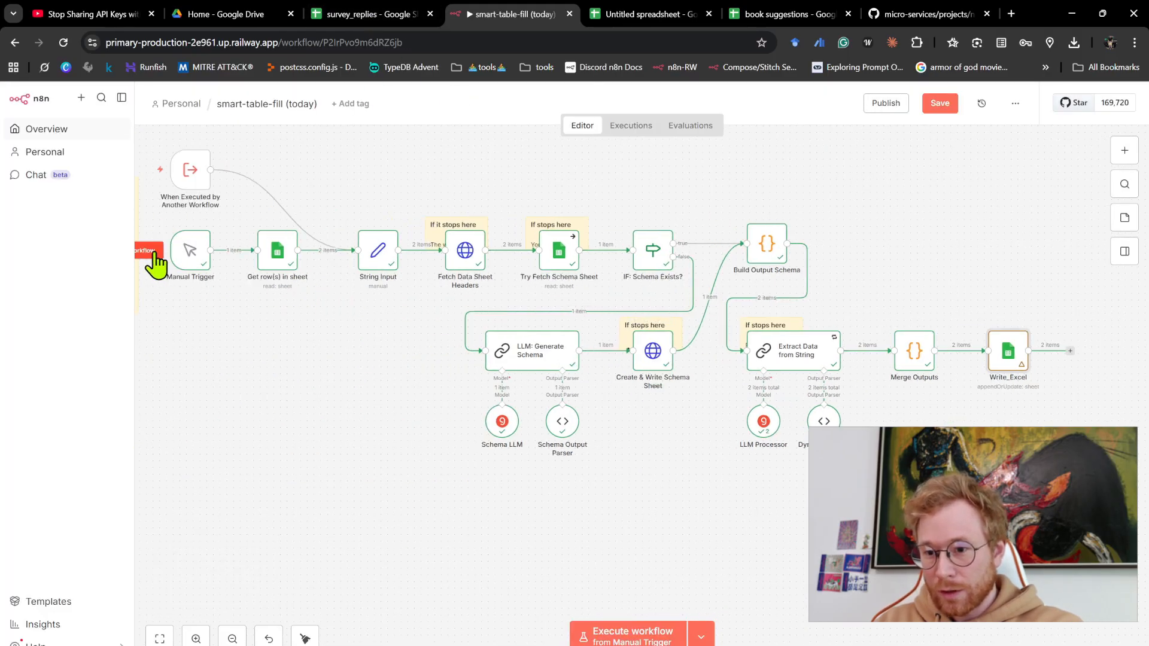
{"action": "left_click", "coordinate": [150, 251]}
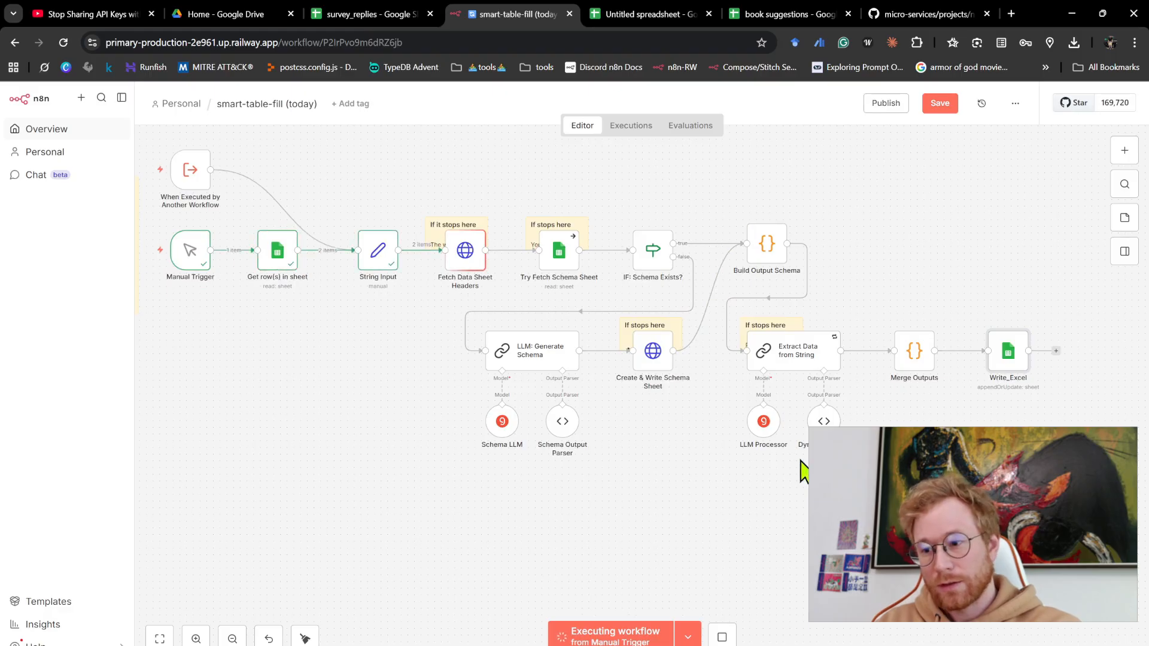
{"action": "scroll", "coordinate": [313, 256], "scroll_direction": "up", "scroll_amount": 5}
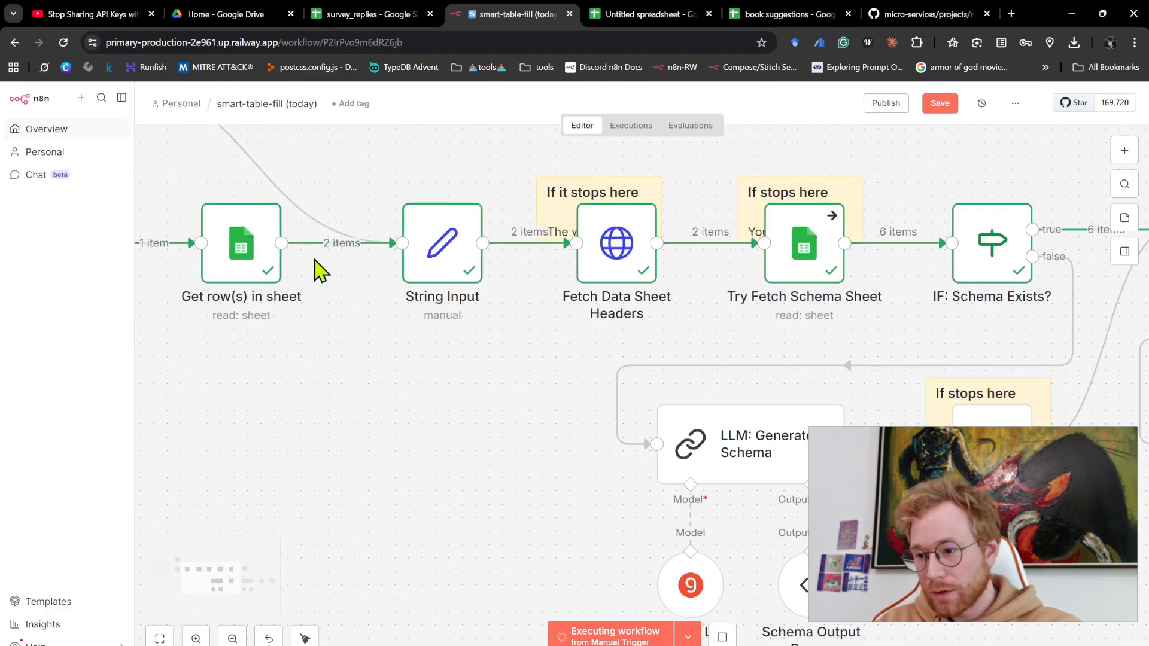
{"action": "scroll", "coordinate": [315, 260], "scroll_direction": "right", "scroll_amount": 15}
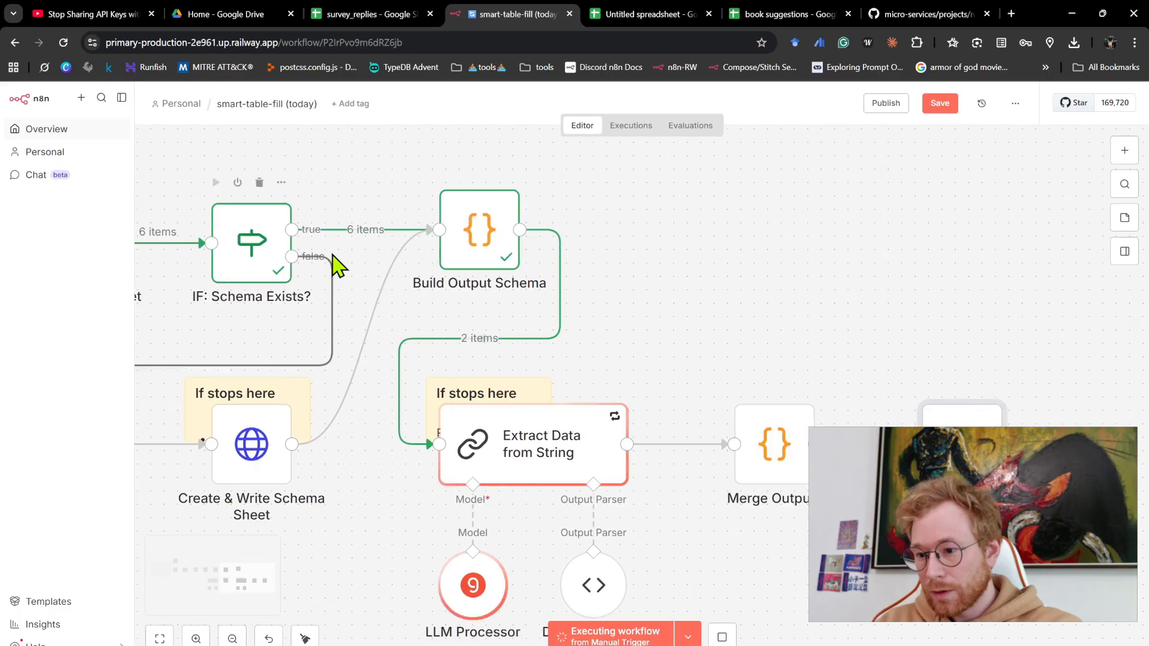
{"action": "scroll", "coordinate": [338, 266], "scroll_direction": "right", "scroll_amount": 3}
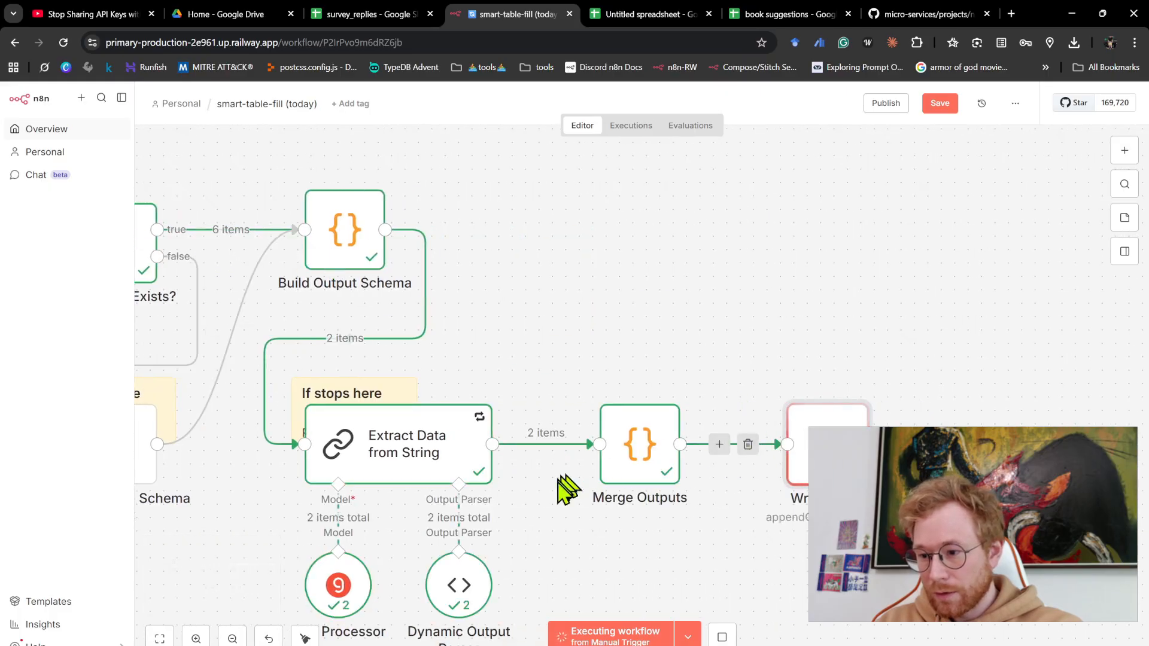
- Inspect the extracted values in survey_replies and clear them from B2:F3
{"action": "left_click", "coordinate": [368, 26]}
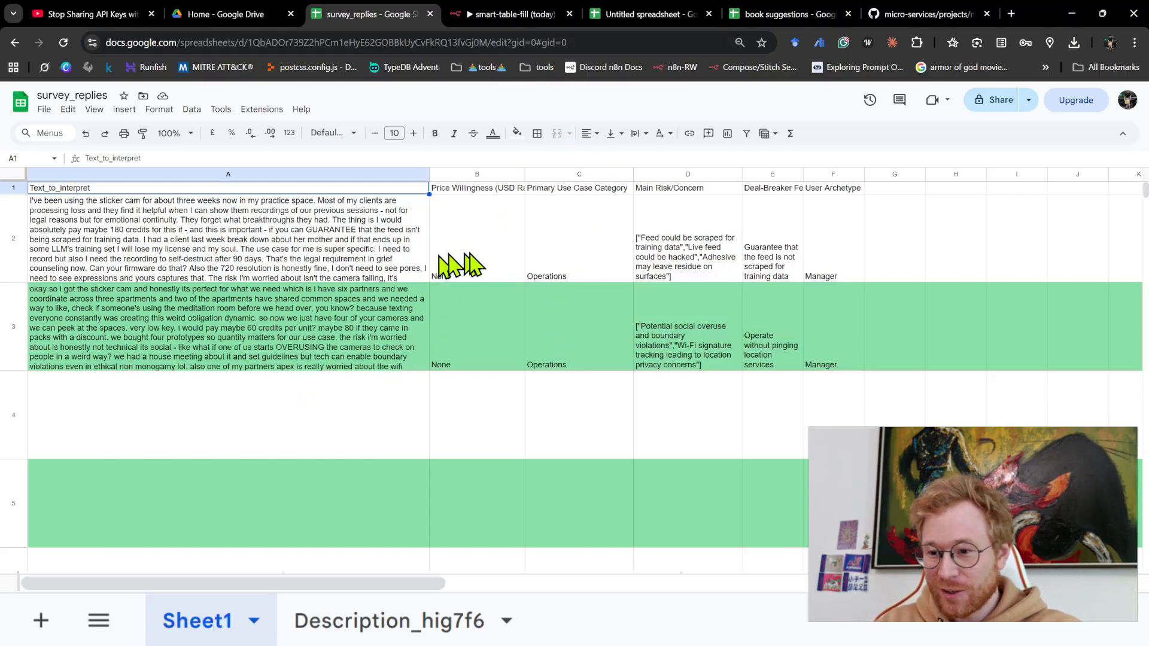
{"action": "left_click_drag", "start_coordinate": [460, 264], "coordinate": [820, 353]}
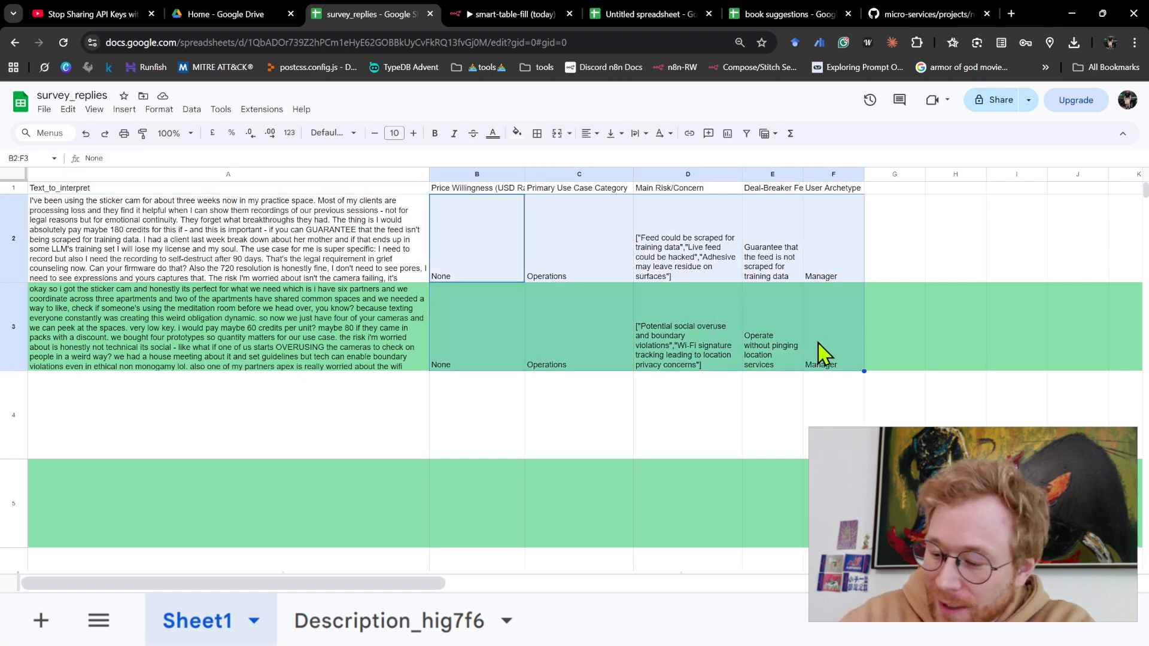
{"action": "key", "text": "Delete"}
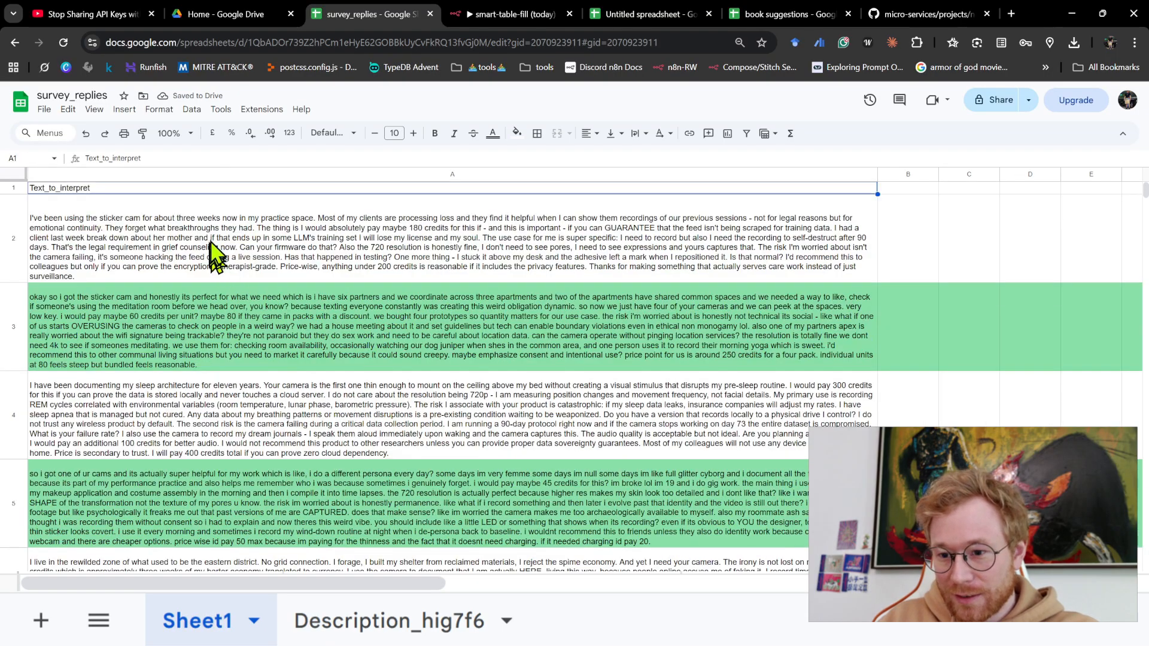
- Copy five survey replies from the source sheet and paste them into A2:A6 under Text_to_interpret
{"action": "left_click_drag", "start_coordinate": [214, 257], "coordinate": [201, 563]}
{"action": "key", "text": "ctrl+c"}
{"action": "left_click", "coordinate": [141, 609]}
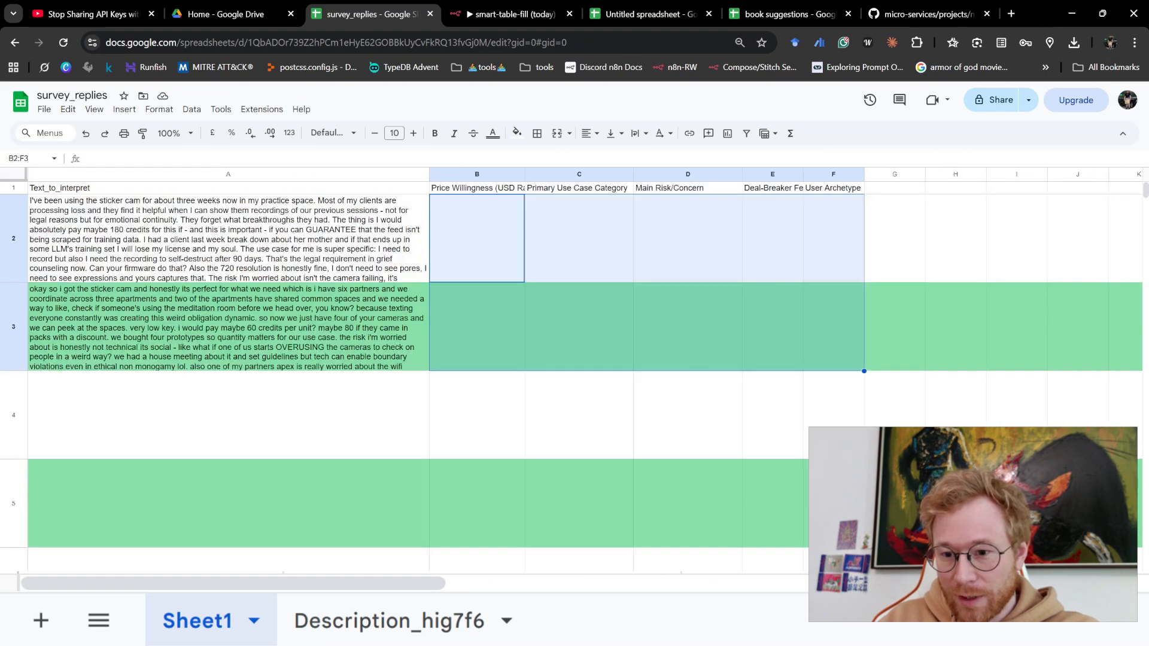
{"action": "left_click", "coordinate": [137, 229]}
{"action": "key", "text": "ctrl+v"}
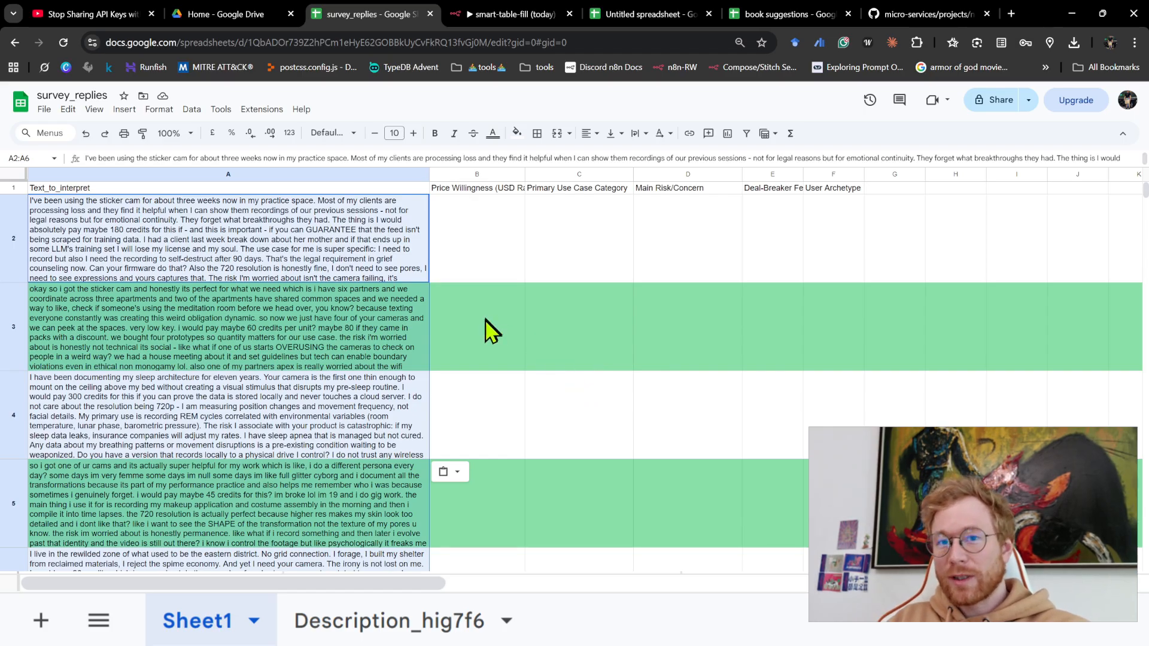
- Execute the smart-table-fill workflow on the five replies and follow its progress through the Extract Data from String node
{"action": "left_click", "coordinate": [502, 21]}
{"action": "scroll", "coordinate": [612, 319], "scroll_direction": "down", "scroll_amount": 4}
{"action": "scroll", "coordinate": [699, 429], "scroll_direction": "left", "scroll_amount": 3}
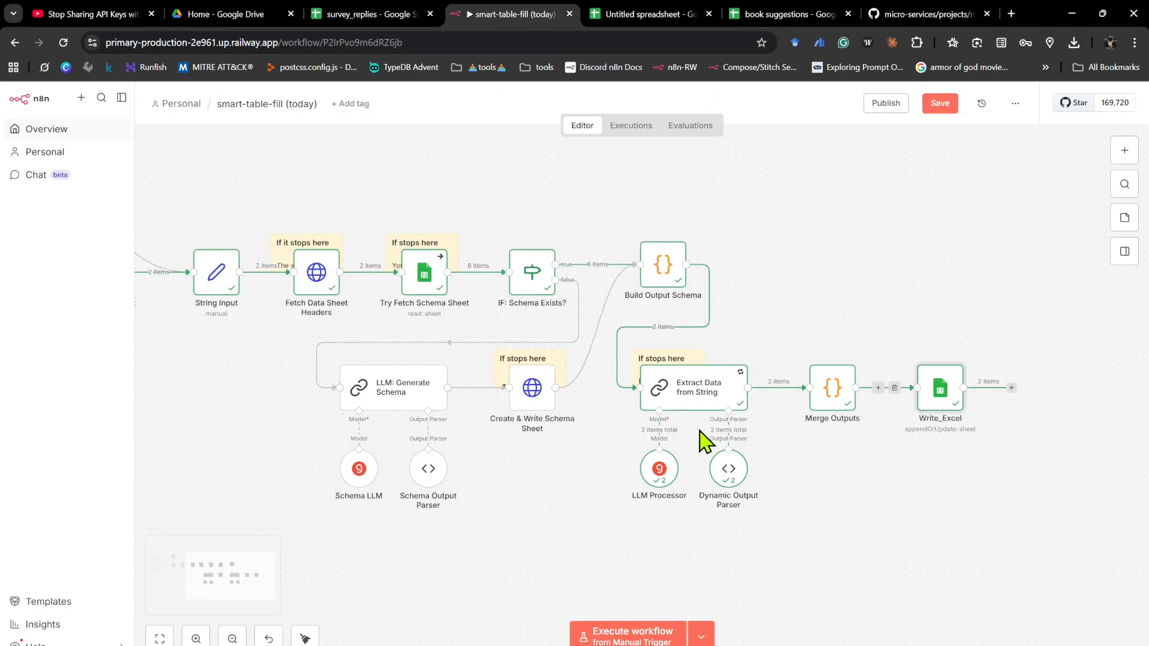
{"action": "scroll", "coordinate": [694, 430], "scroll_direction": "down", "scroll_amount": 1}
{"action": "scroll", "coordinate": [680, 418], "scroll_direction": "left", "scroll_amount": 3}
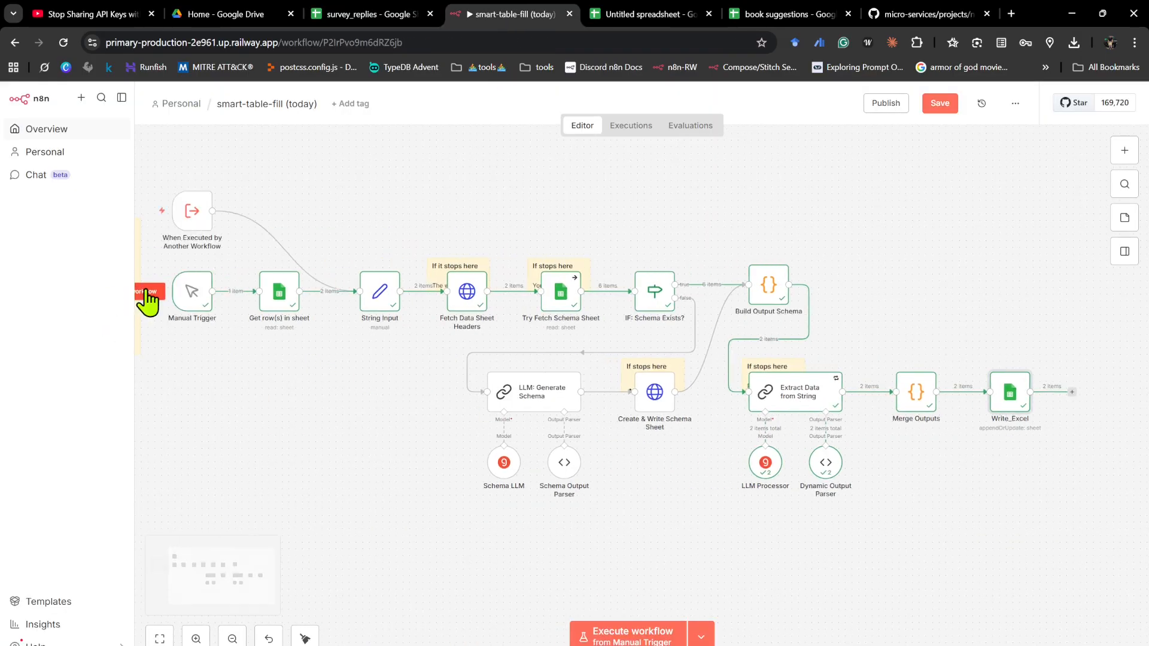
{"action": "left_click", "coordinate": [146, 292]}
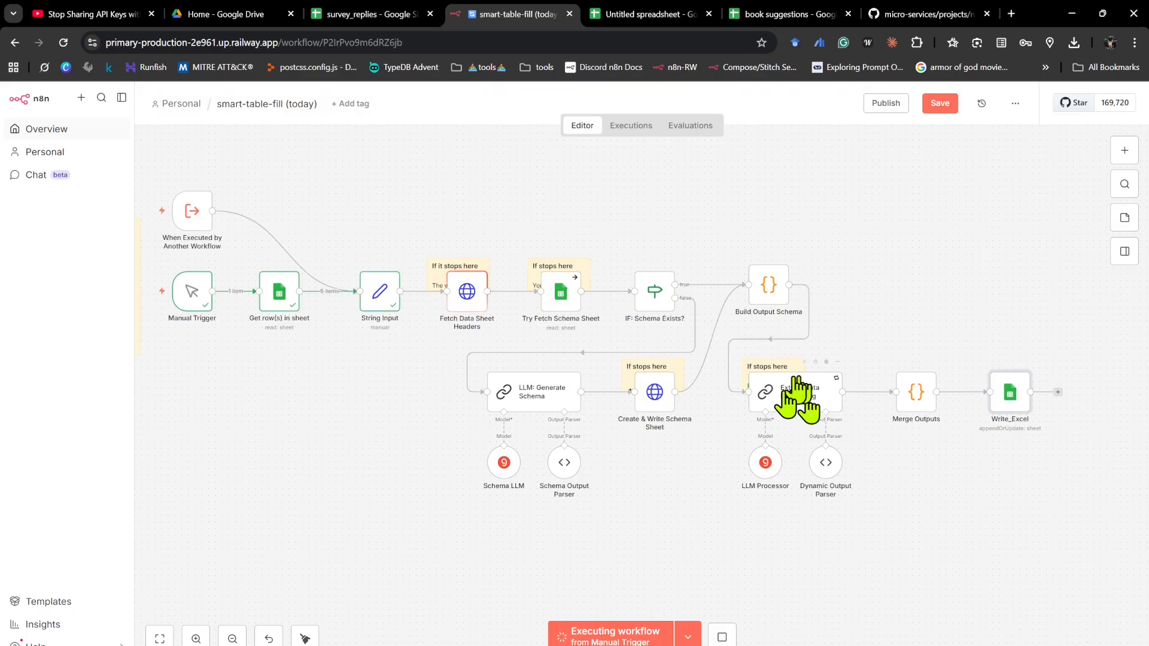
{"action": "scroll", "coordinate": [837, 407], "scroll_direction": "up", "scroll_amount": 5}
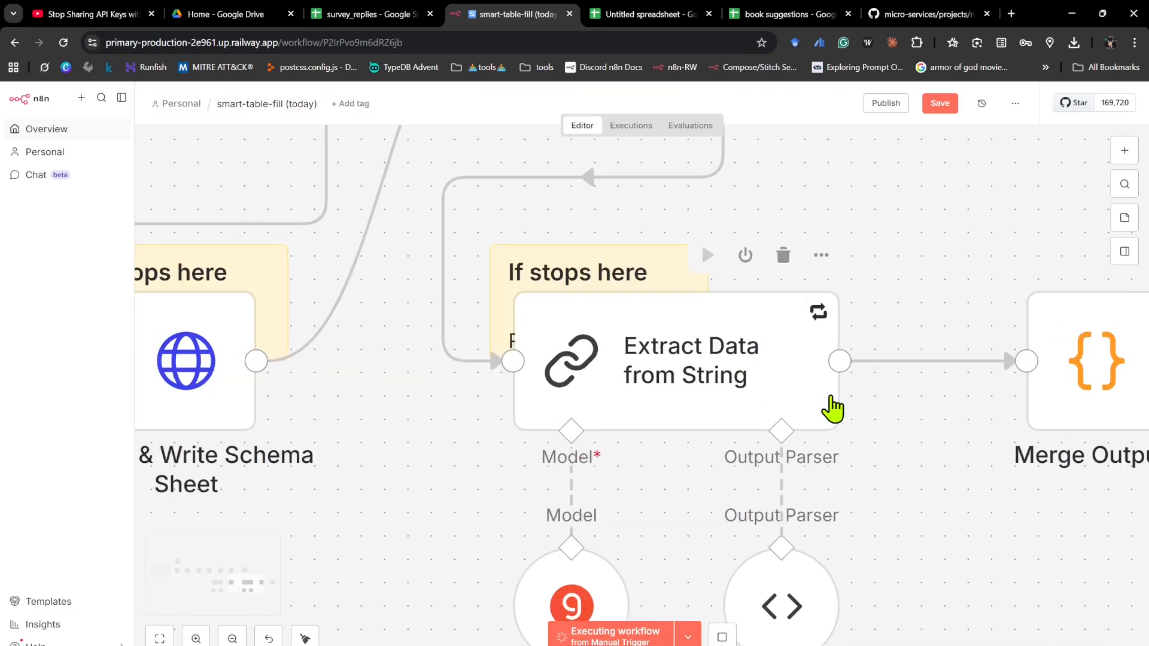
{"action": "scroll", "coordinate": [826, 392], "scroll_direction": "down", "scroll_amount": 1}
{"action": "scroll", "coordinate": [823, 378], "scroll_direction": "right", "scroll_amount": 1}
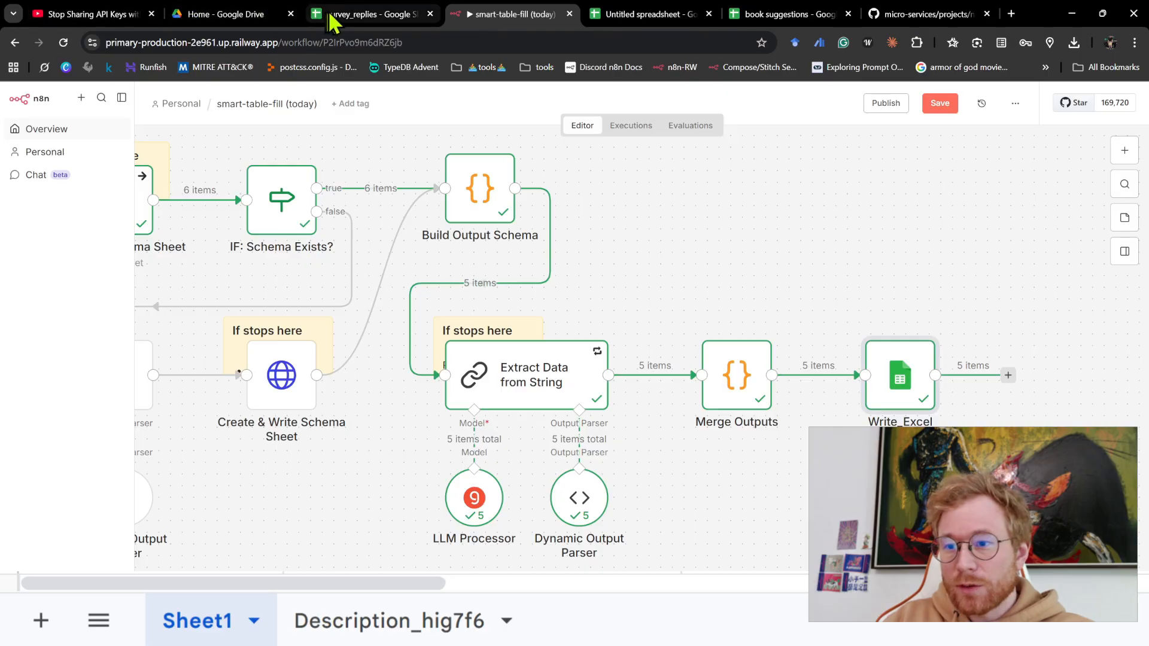
- Review the filled rows in survey_replies, add headers hacking_concern, resolution-coment and battaery-drain in G1:I1, and widen column G
{"action": "left_click", "coordinate": [330, 18]}
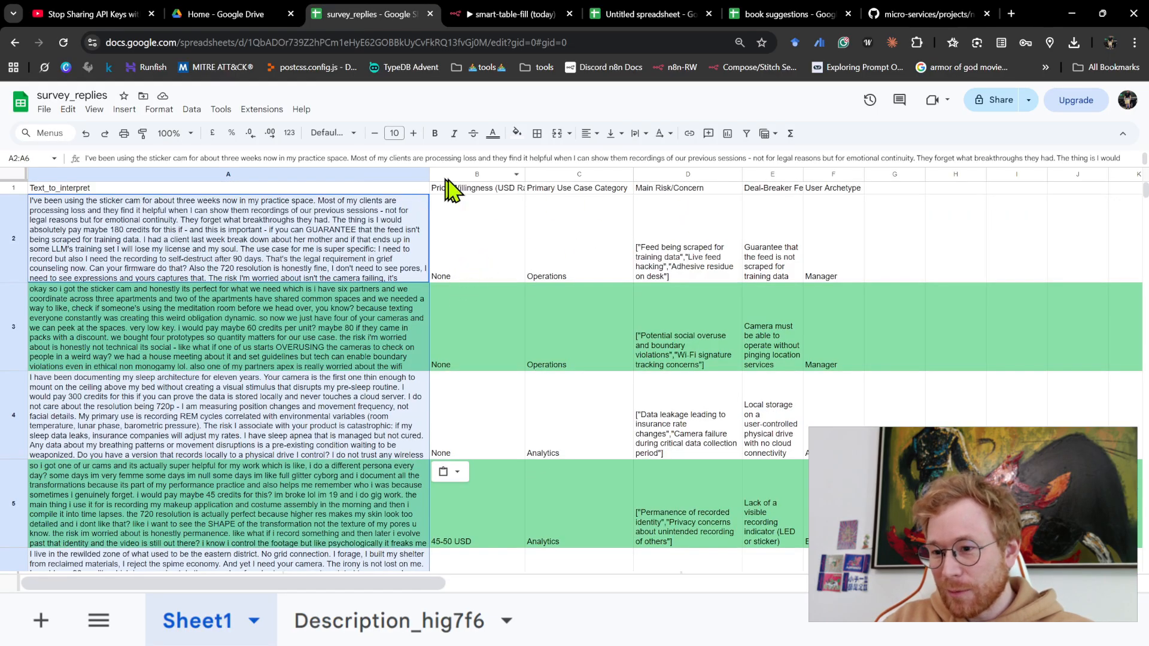
{"action": "left_click_drag", "start_coordinate": [466, 197], "coordinate": [834, 204]}
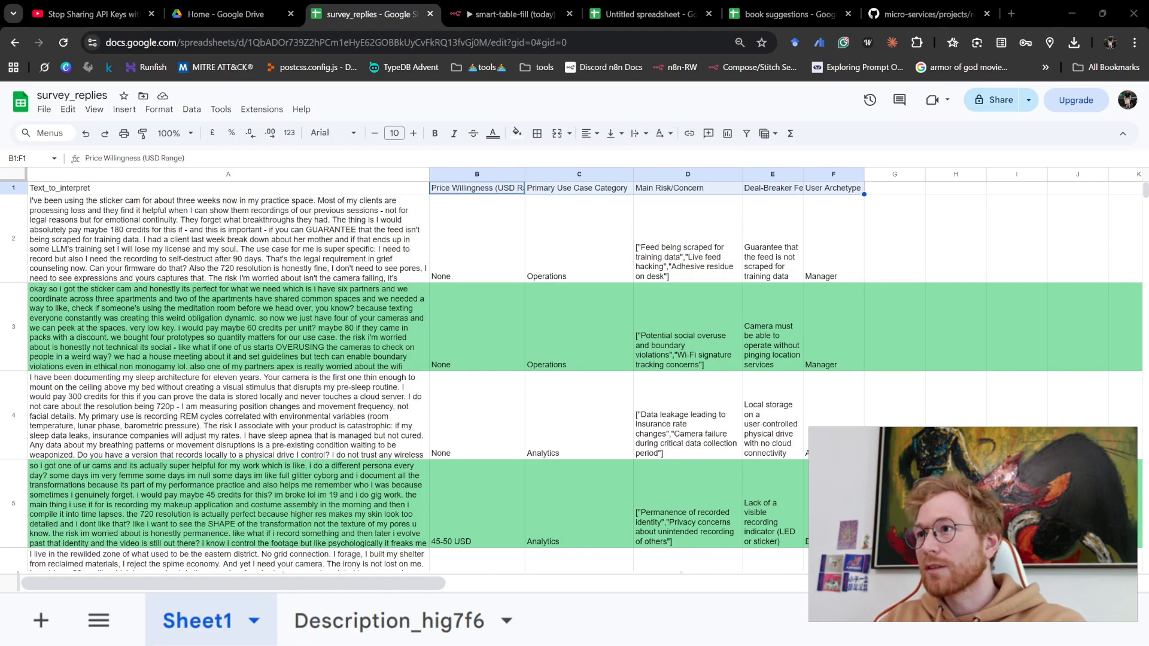
{"action": "left_click", "coordinate": [905, 188]}
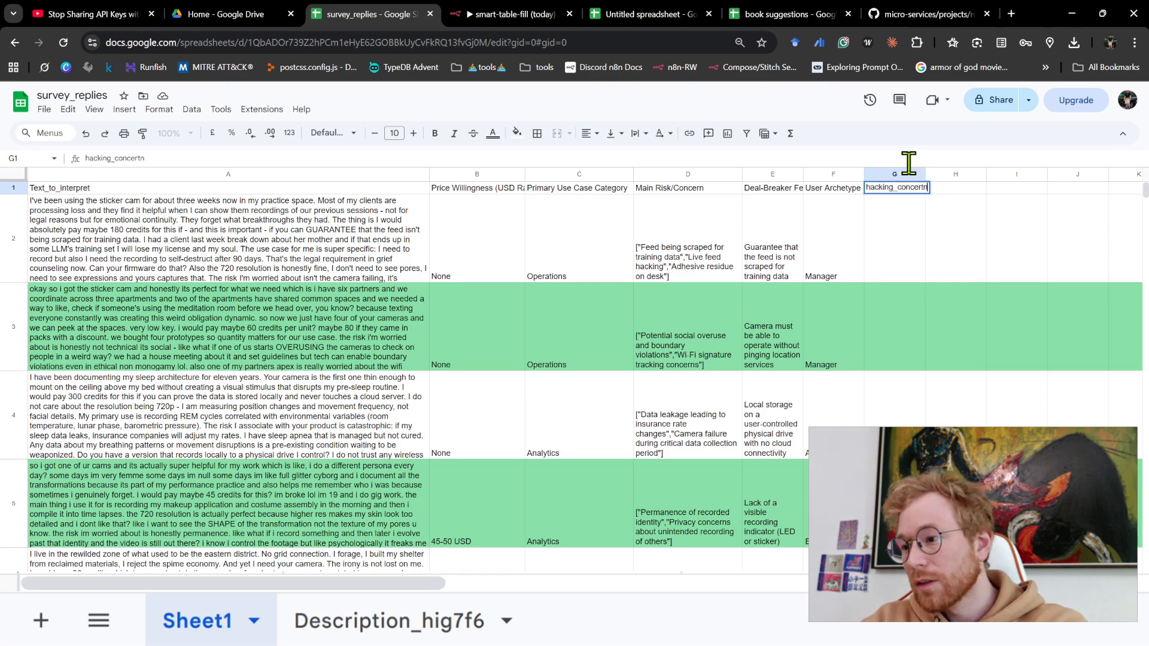
{"action": "key", "text": "Tab"}
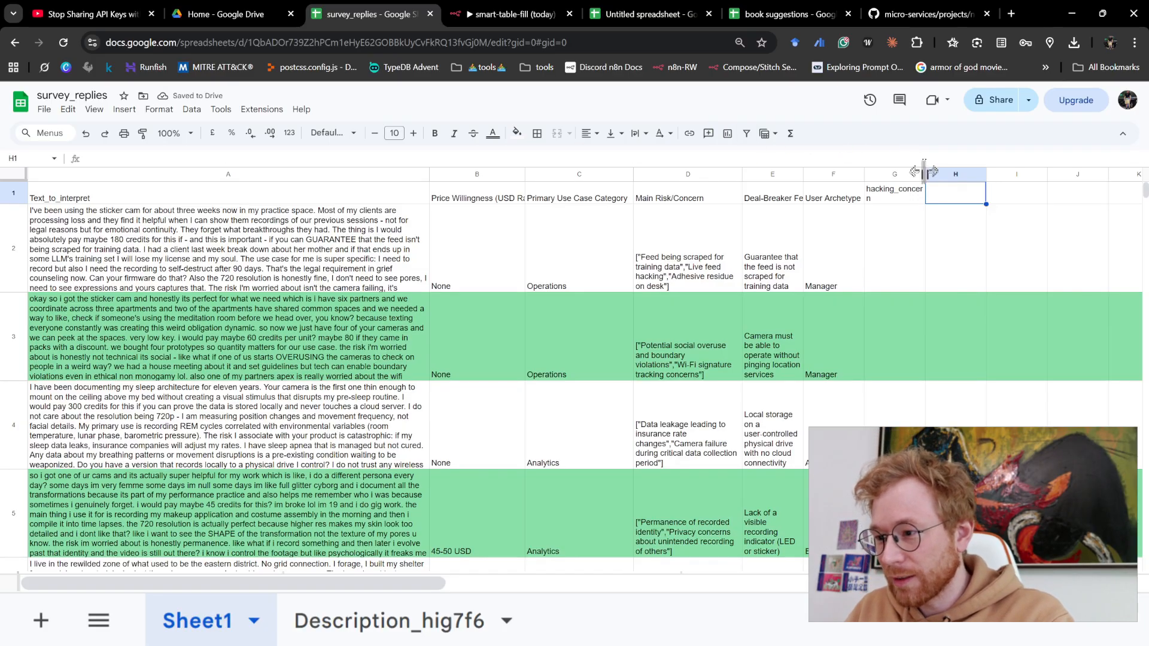
{"action": "left_click_drag", "start_coordinate": [925, 173], "coordinate": [938, 172]}
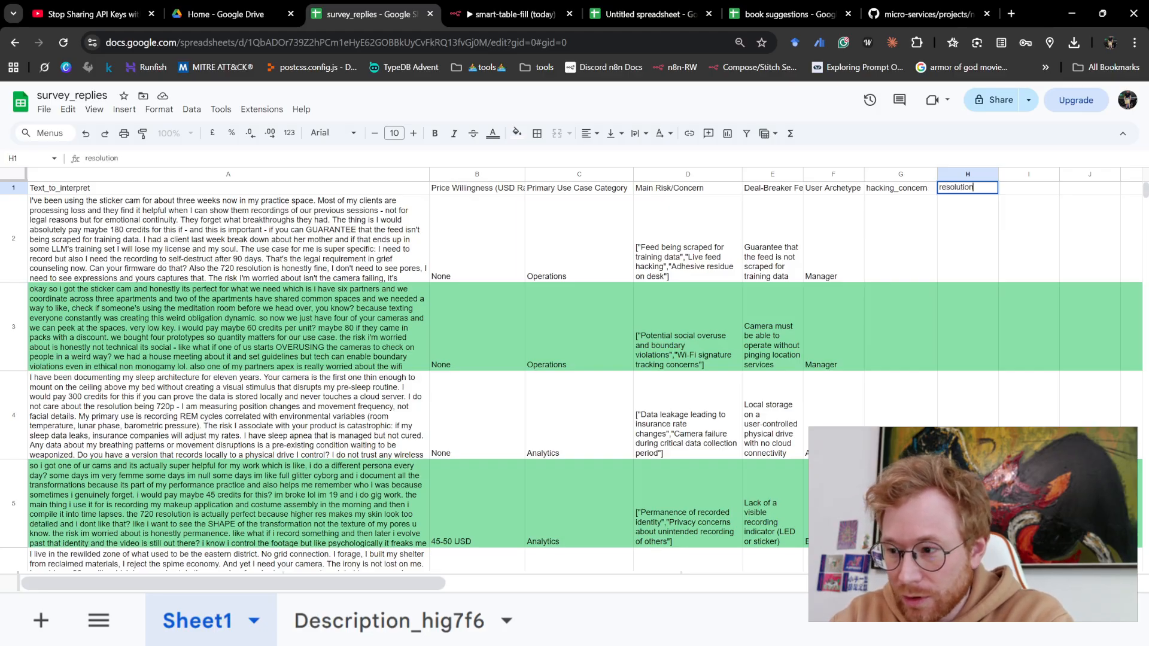
{"action": "type", "text": "-comment"}
{"action": "key", "text": "Tab"}
{"action": "type", "text": "battaer"}
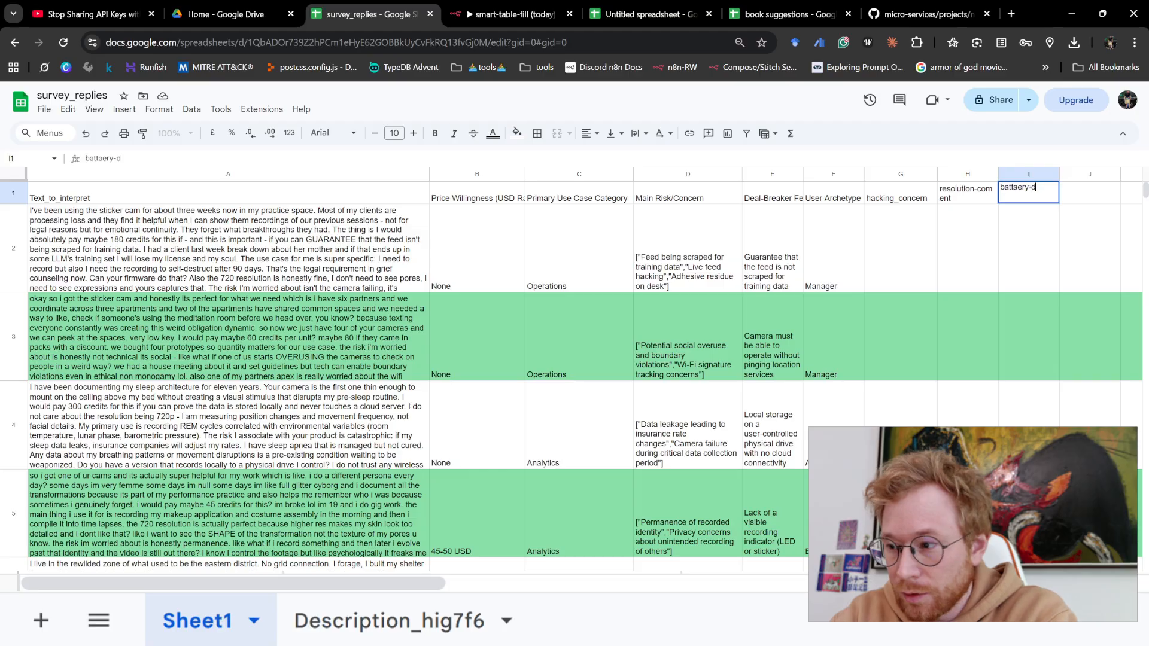
{"action": "key", "text": "Return"}
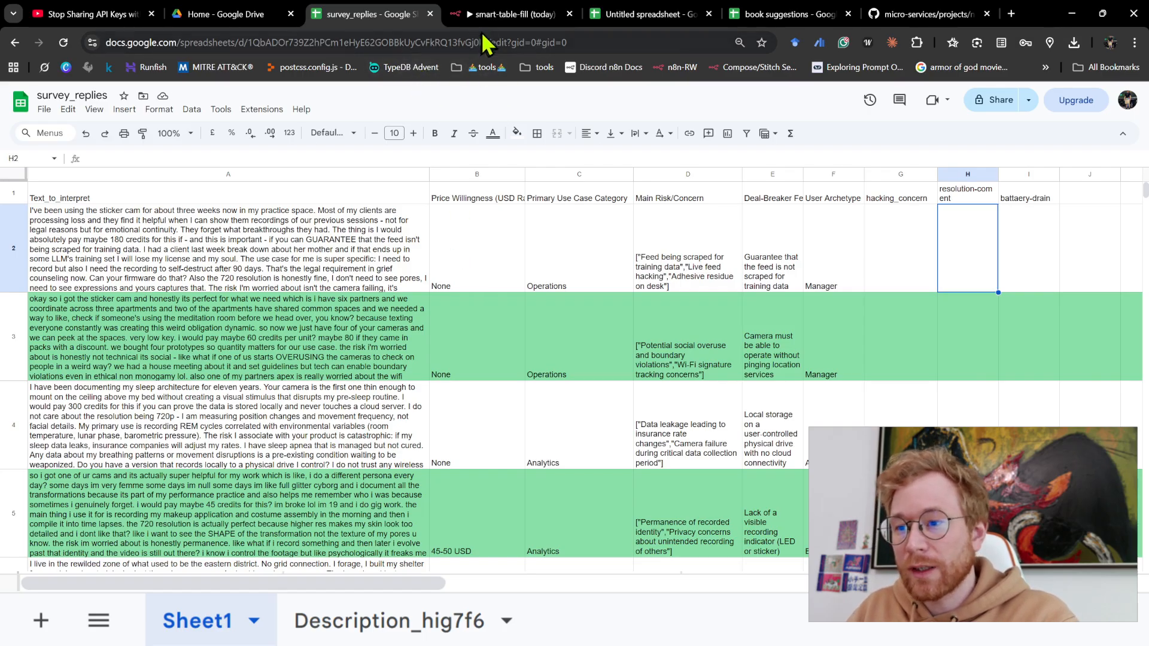
- Execute the workflow again with the added headers, follow the run through to Write_Excel, and return to survey_replies
{"action": "left_click", "coordinate": [496, 20]}
{"action": "left_click", "coordinate": [214, 239]}
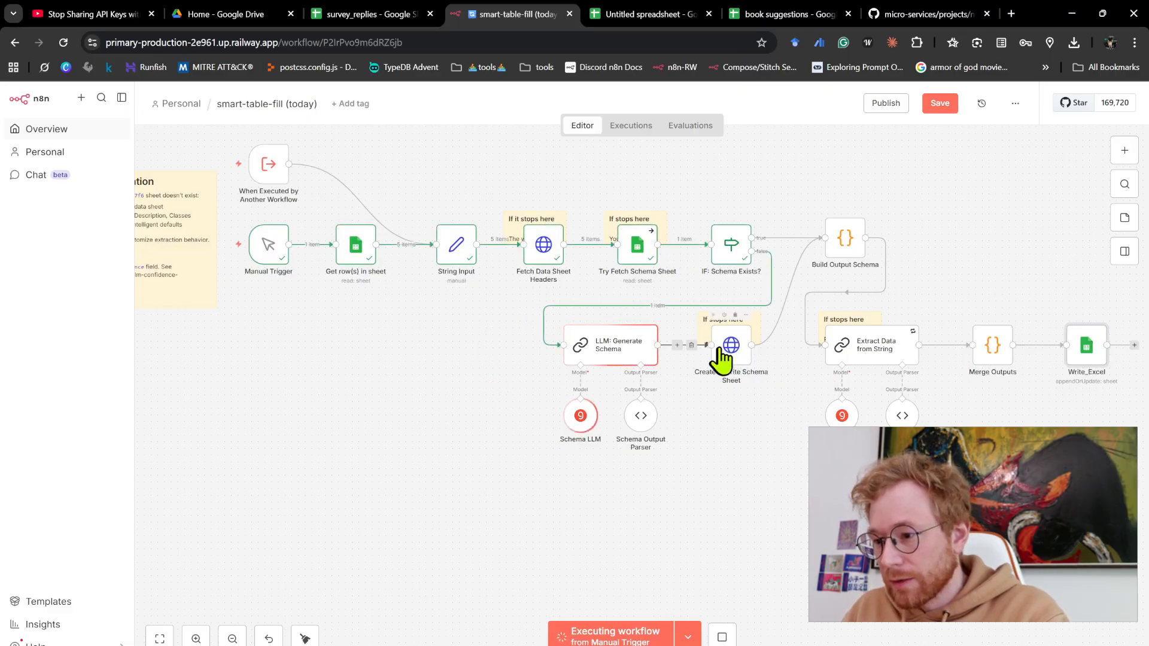
{"action": "scroll", "coordinate": [721, 359], "scroll_direction": "right", "scroll_amount": 4}
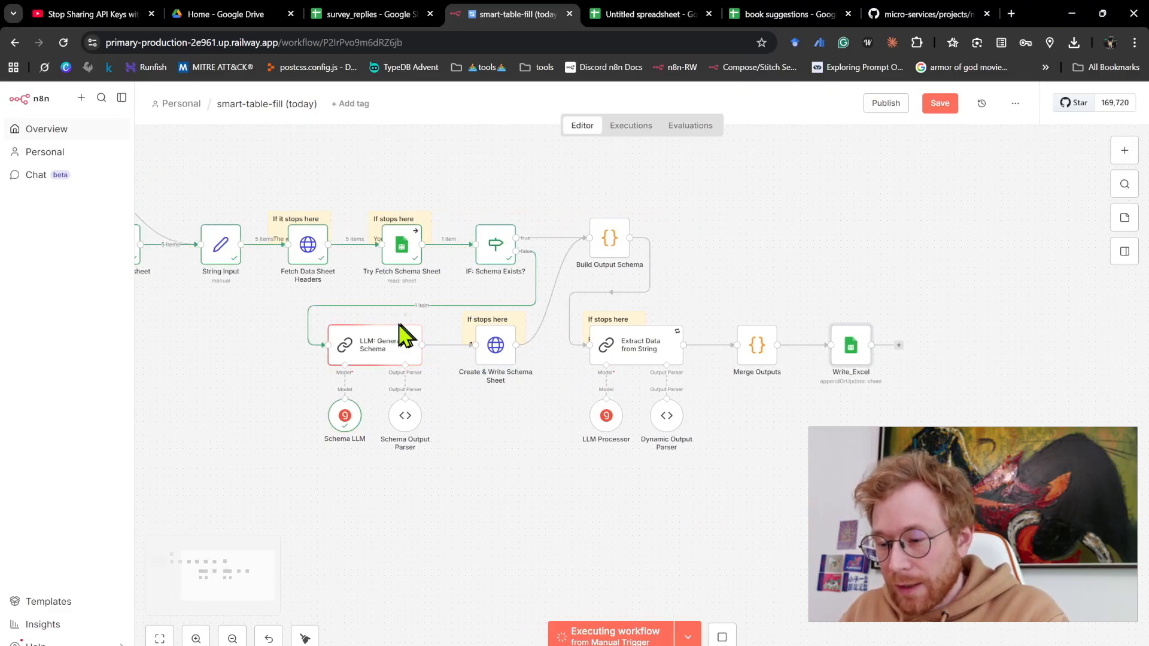
{"action": "scroll", "coordinate": [394, 330], "scroll_direction": "right", "scroll_amount": 2}
{"action": "scroll", "coordinate": [595, 364], "scroll_direction": "up", "scroll_amount": 4}
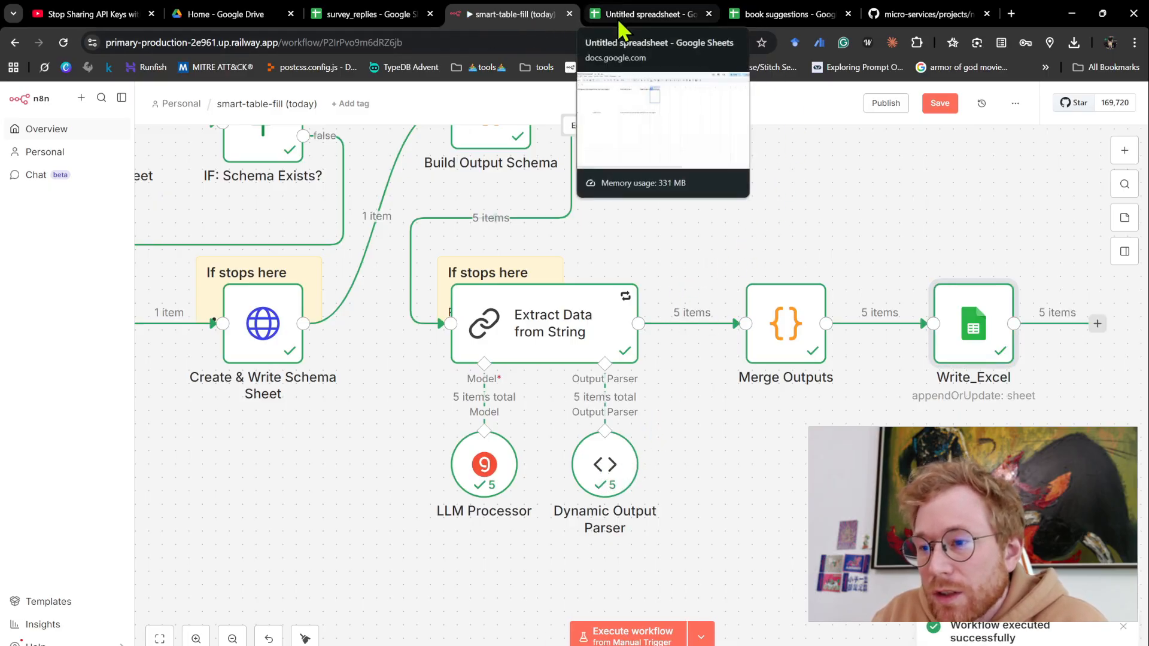
{"action": "left_click", "coordinate": [421, 16]}
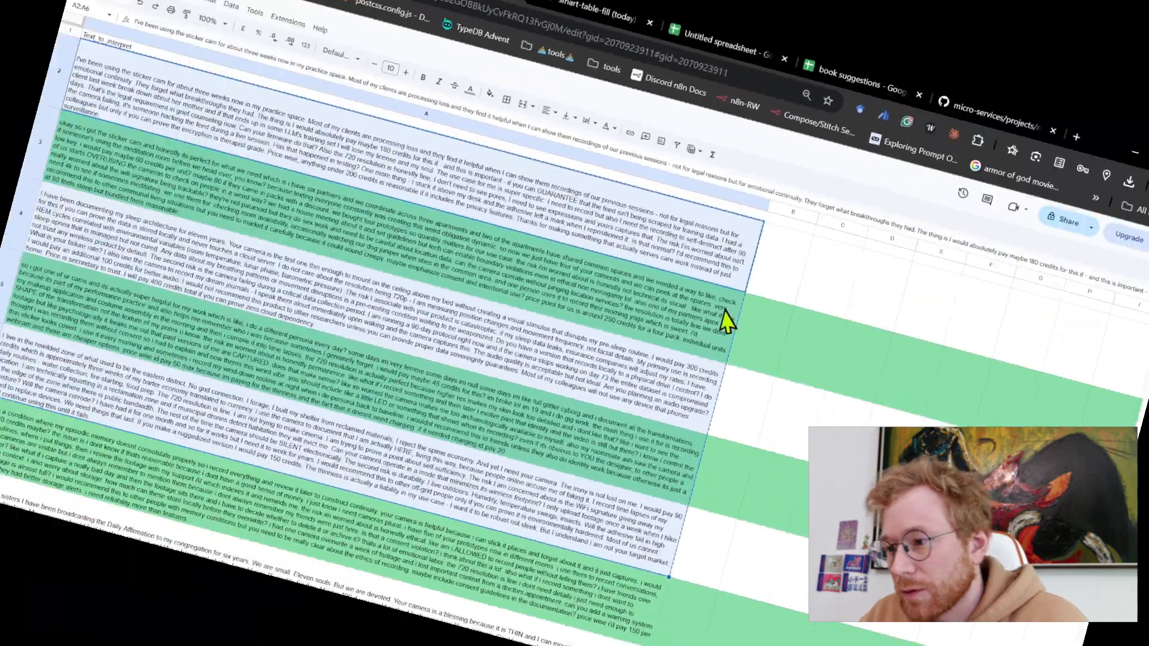